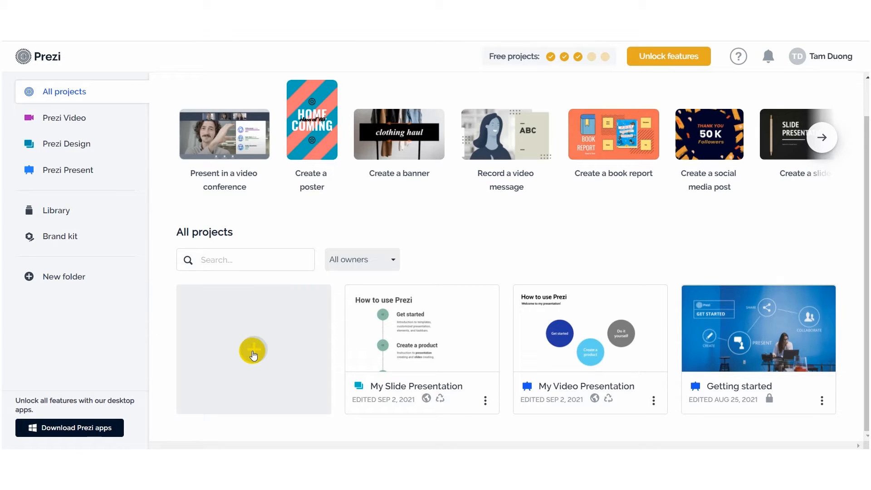
Start a new Design project from the project overview.
{"action": "left_click", "coordinate": [253, 352]}
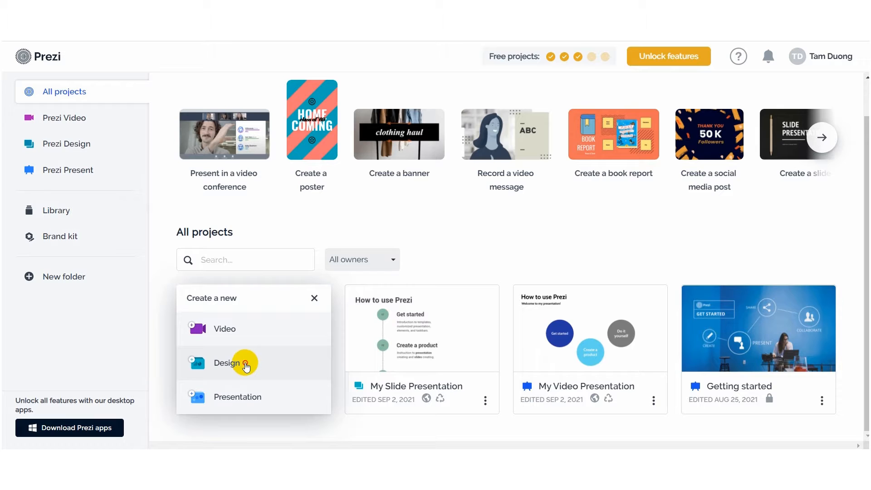
{"action": "left_click", "coordinate": [245, 363]}
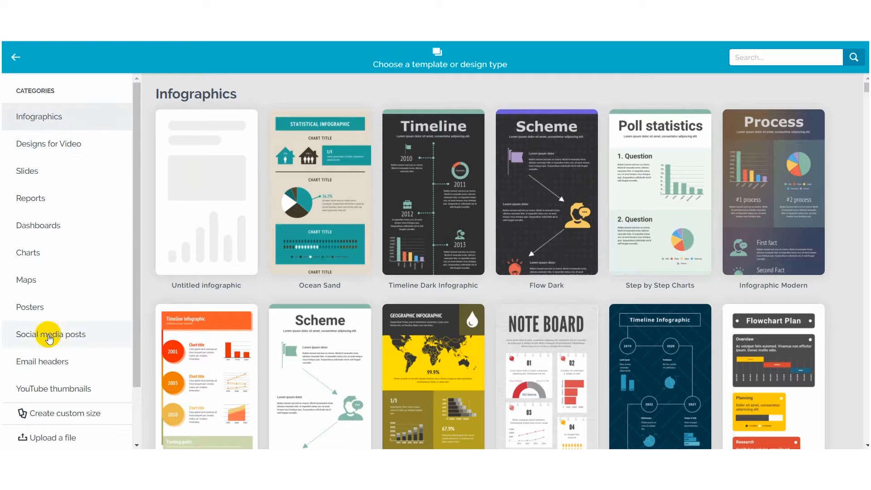
Look through the template categories from Designs for Video, Slides and Reports down to Email headers and YouTube thumbnails.
{"action": "left_click", "coordinate": [50, 154]}
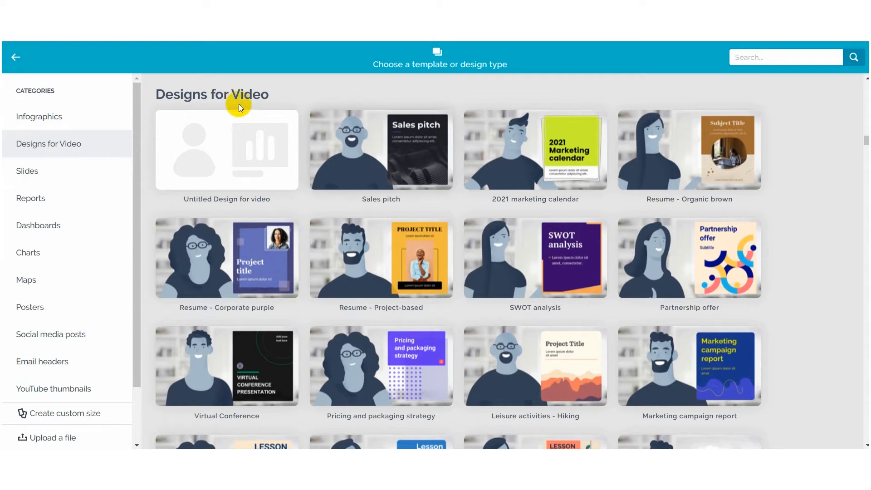
{"action": "left_click", "coordinate": [29, 169]}
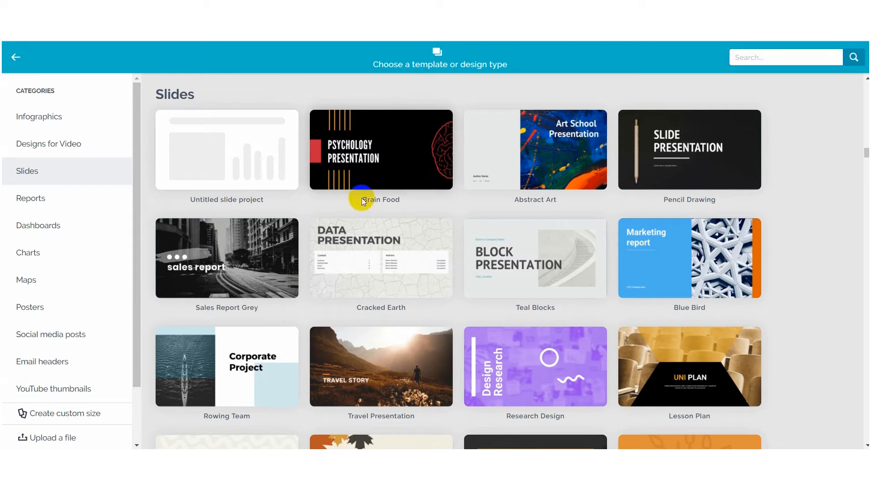
{"action": "left_click", "coordinate": [15, 199]}
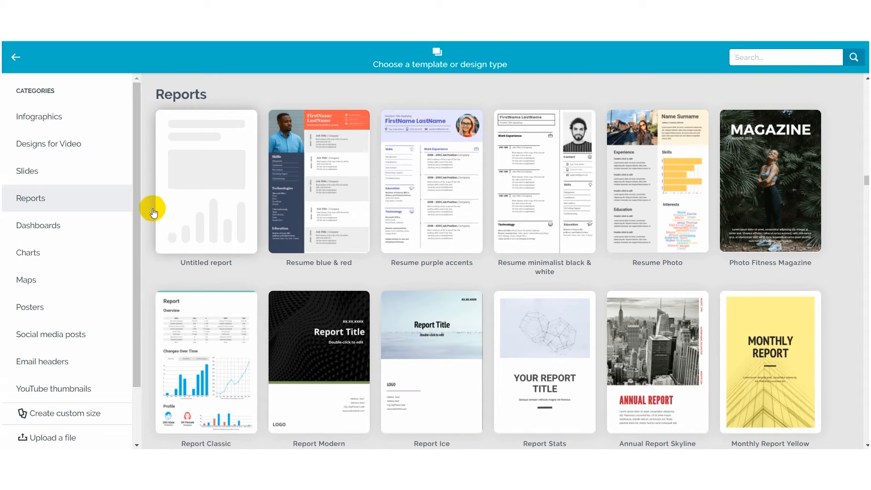
{"action": "left_click", "coordinate": [20, 225]}
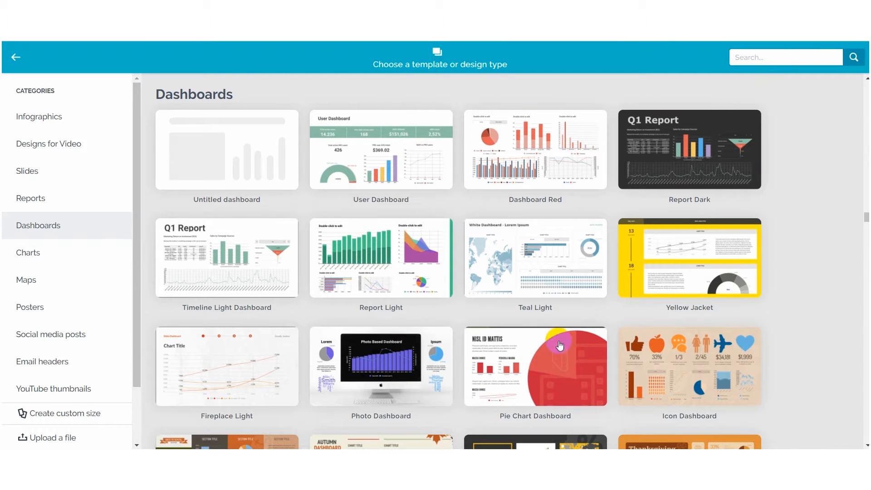
{"action": "left_click", "coordinate": [55, 259]}
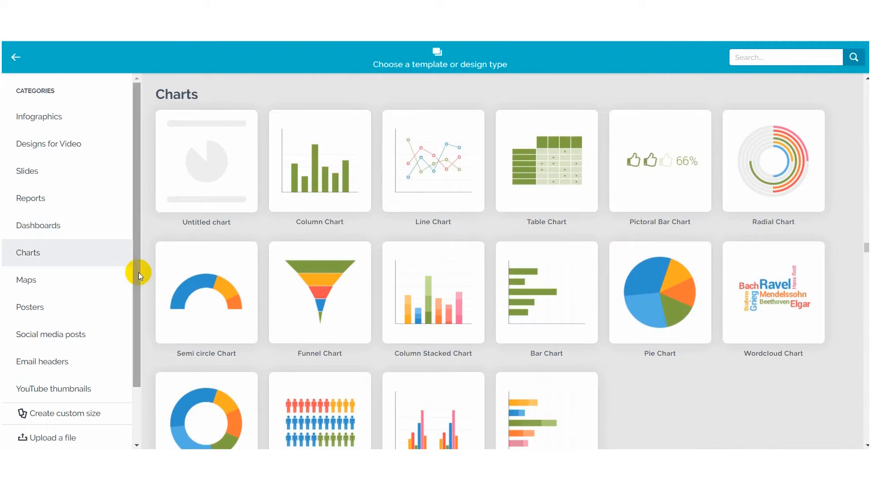
{"action": "left_click", "coordinate": [40, 281]}
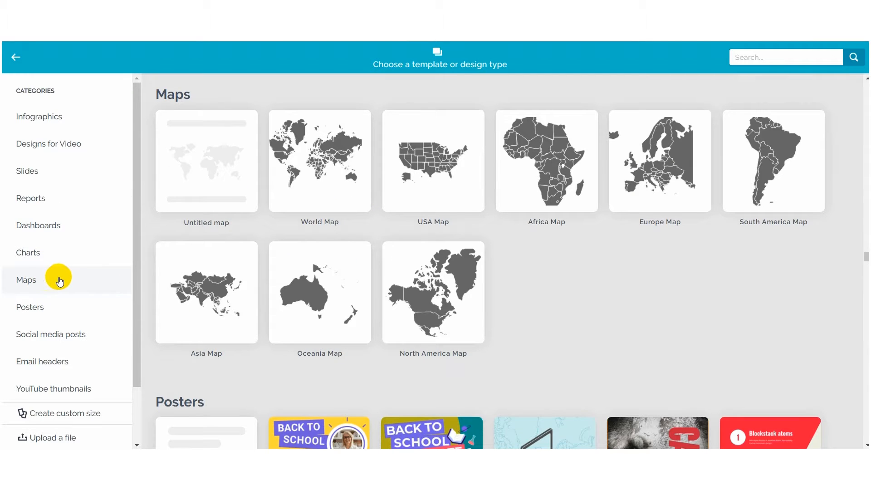
{"action": "left_click", "coordinate": [33, 309]}
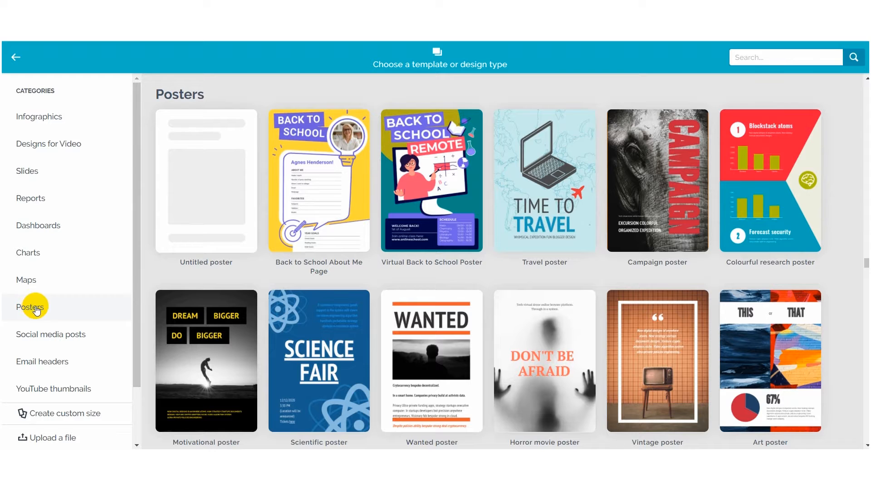
{"action": "left_click", "coordinate": [54, 344]}
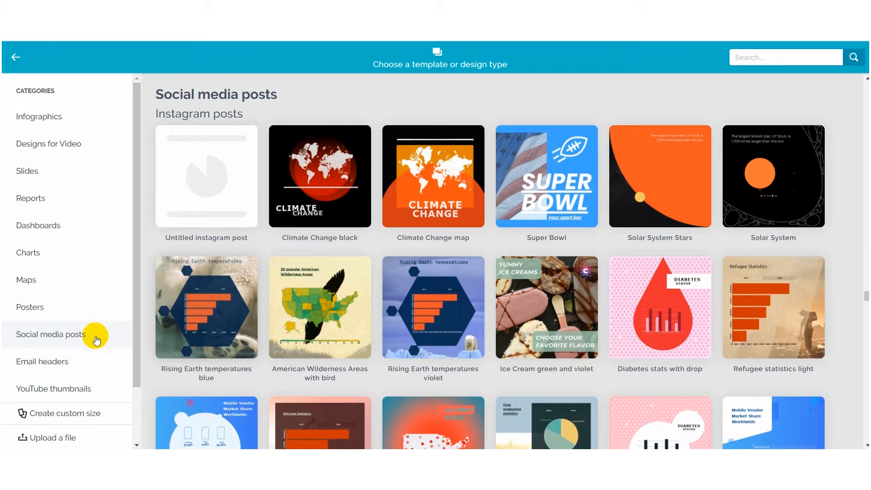
{"action": "left_click", "coordinate": [53, 366]}
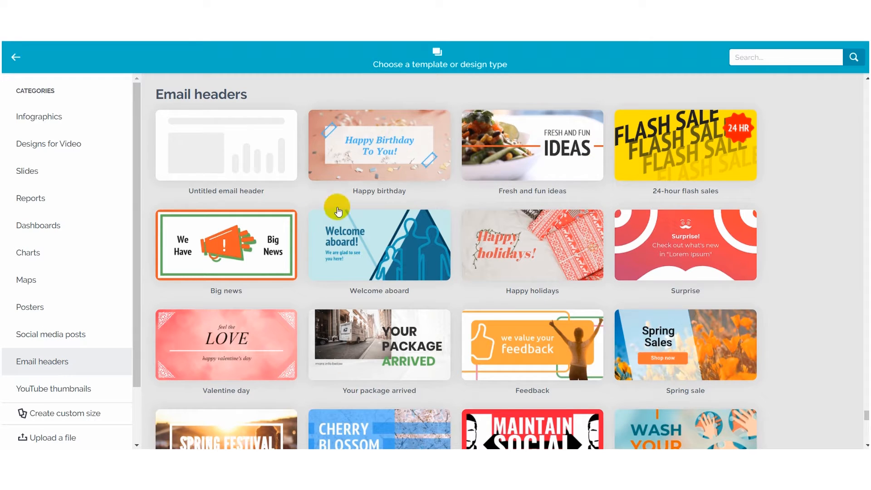
{"action": "left_click", "coordinate": [54, 389]}
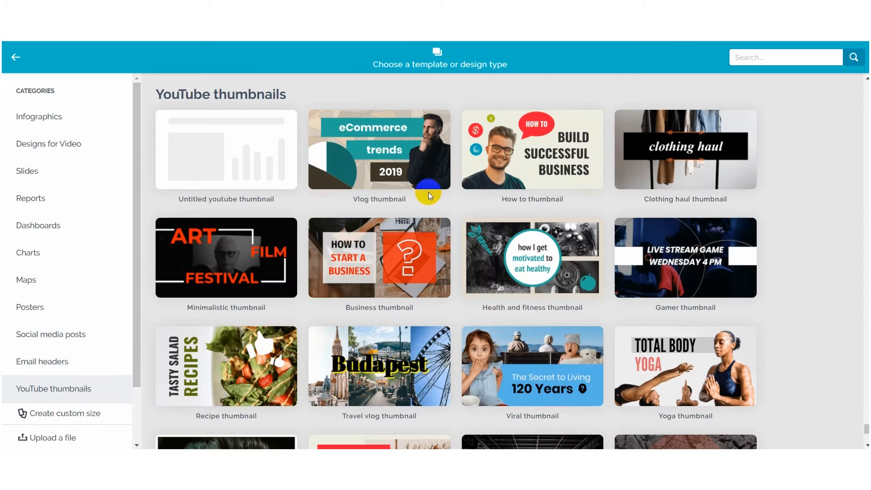
Create a public custom-size design of 800 by 600 px named "Customization - Initial Step".
{"action": "left_click", "coordinate": [77, 414]}
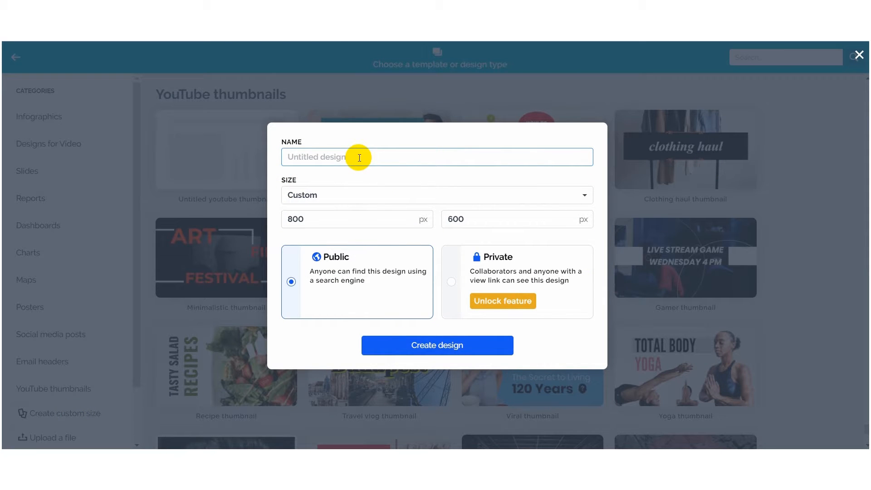
{"action": "left_click", "coordinate": [335, 199]}
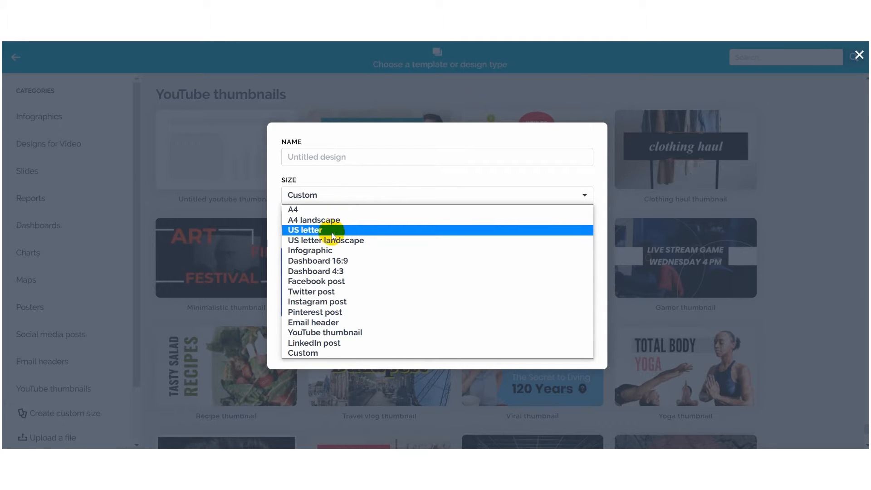
{"action": "left_click", "coordinate": [318, 352]}
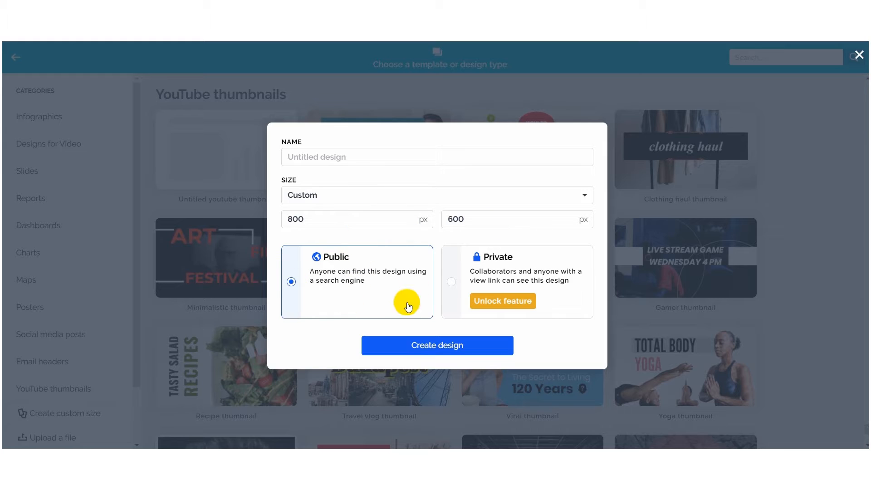
{"action": "left_click", "coordinate": [509, 307]}
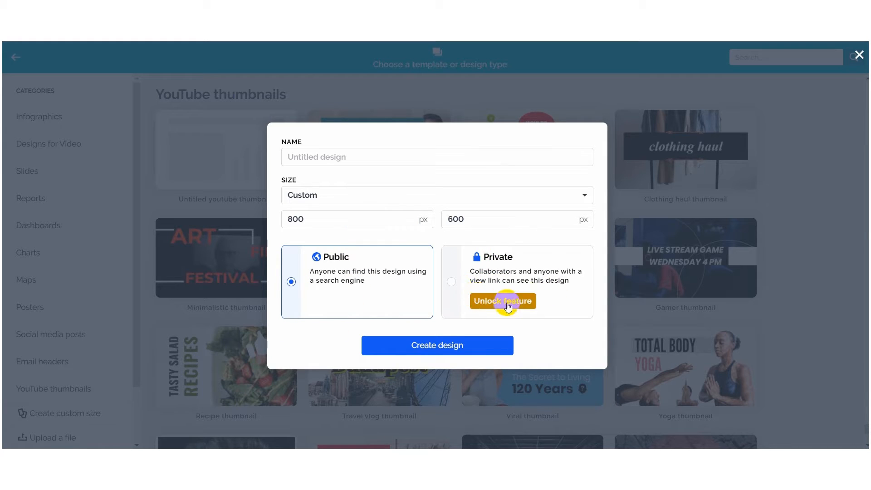
{"action": "left_click", "coordinate": [325, 157]}
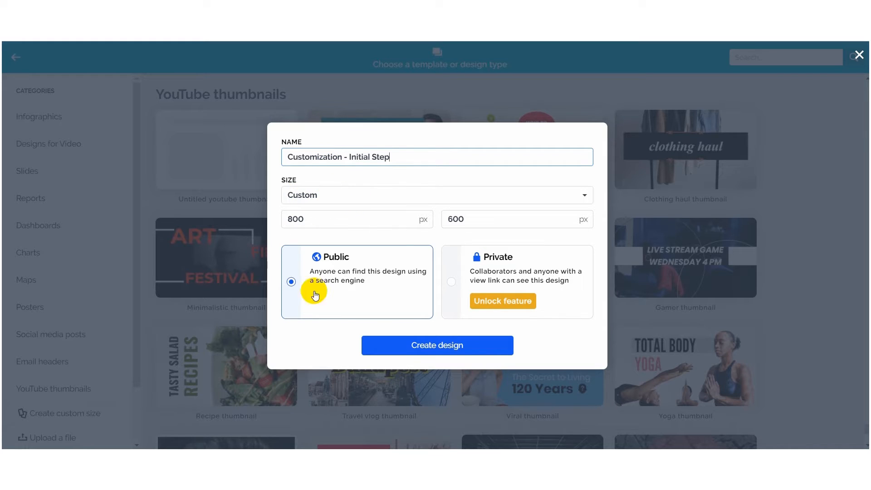
{"action": "left_click", "coordinate": [441, 346]}
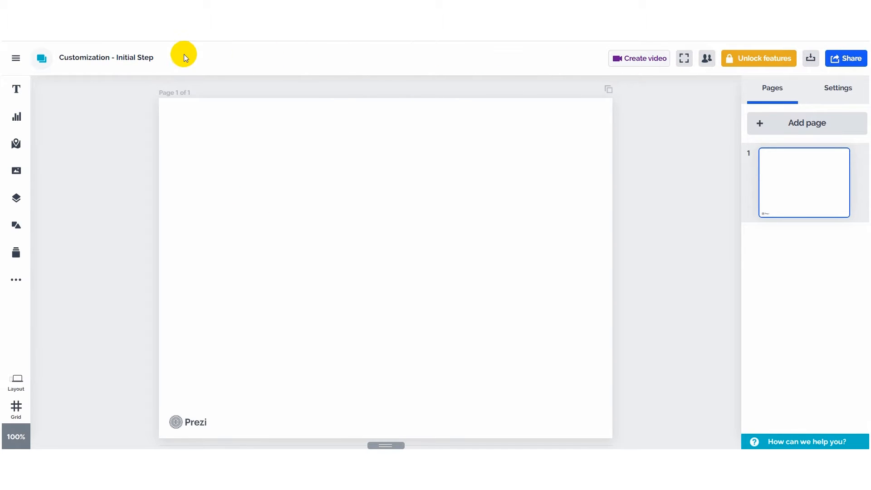
{"action": "left_click", "coordinate": [12, 61]}
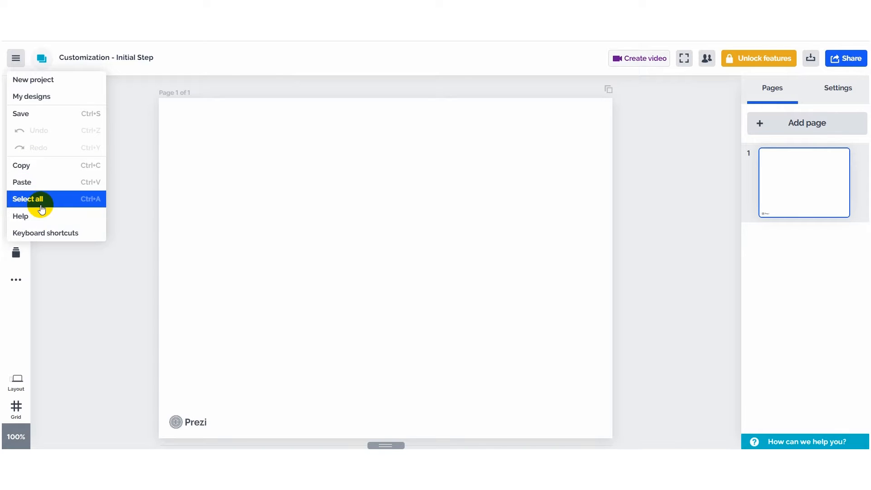
{"action": "left_click", "coordinate": [591, 60]}
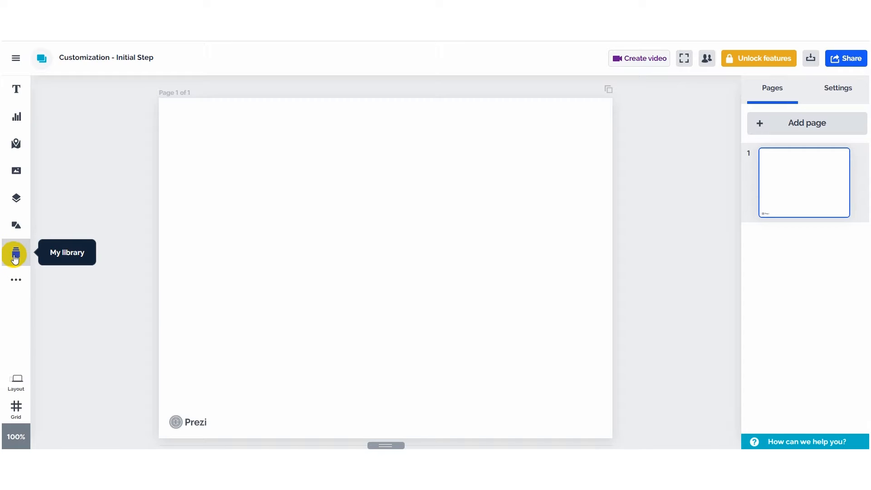
Examine the media and data integrations that can be added to the design, and close the list.
{"action": "left_click", "coordinate": [14, 285]}
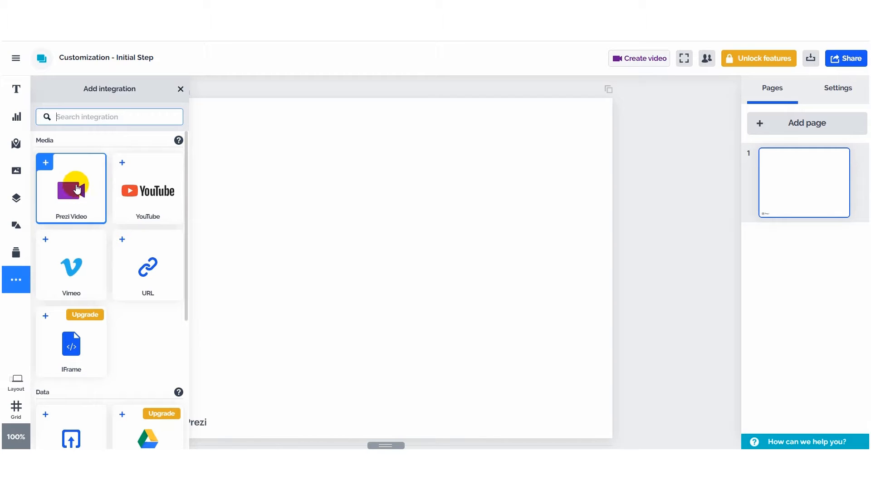
{"action": "left_click", "coordinate": [89, 203]}
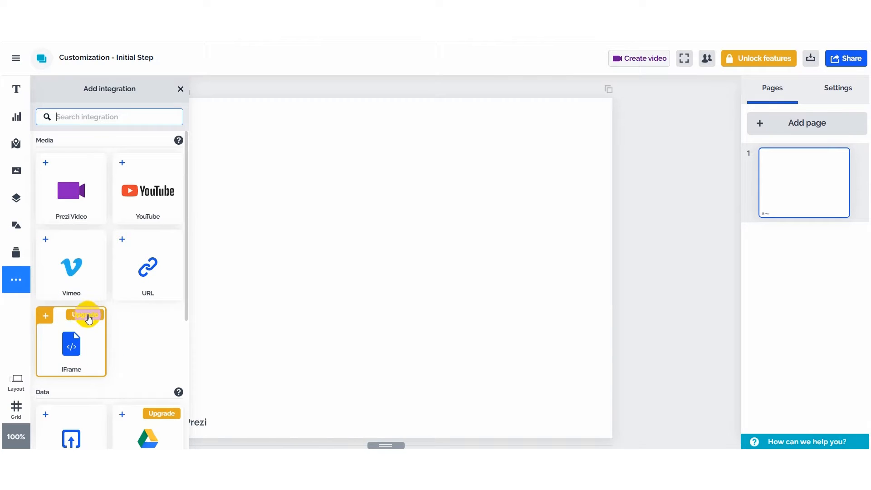
{"action": "scroll", "coordinate": [86, 324], "scroll_direction": "down", "scroll_amount": 3}
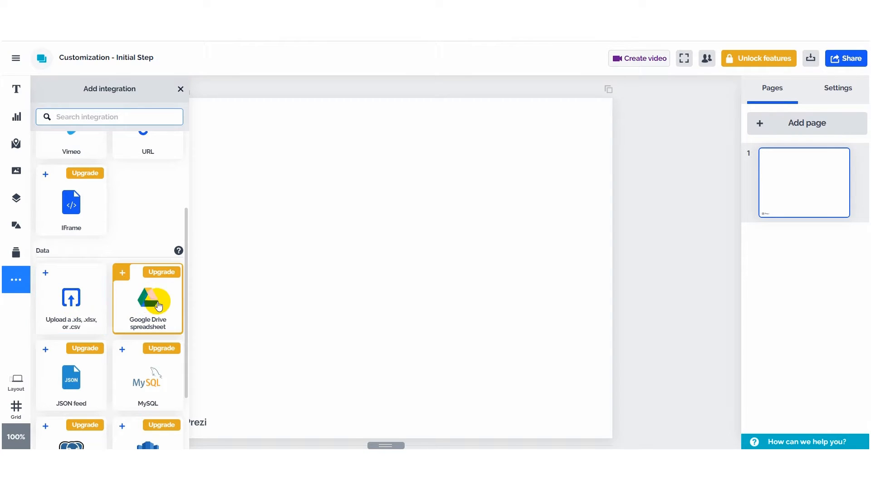
{"action": "scroll", "coordinate": [125, 304], "scroll_direction": "down", "scroll_amount": 2}
{"action": "scroll", "coordinate": [103, 383], "scroll_direction": "down", "scroll_amount": 2}
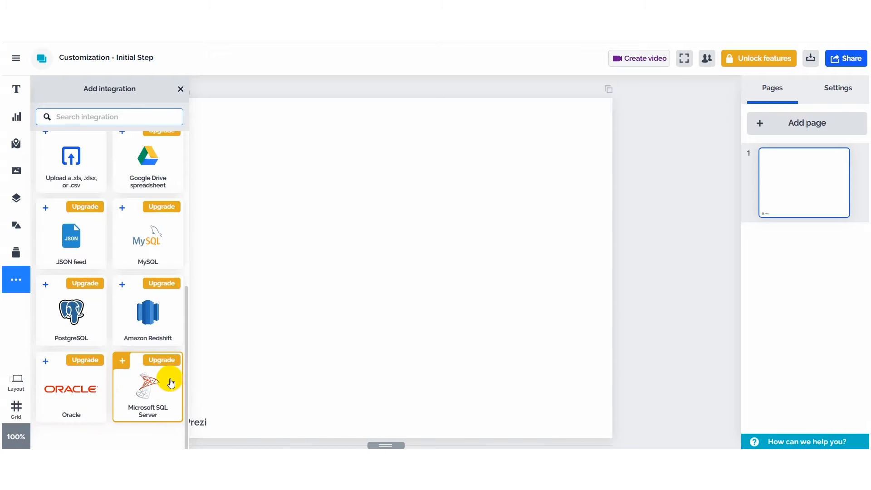
{"action": "scroll", "coordinate": [161, 347], "scroll_direction": "up", "scroll_amount": 2}
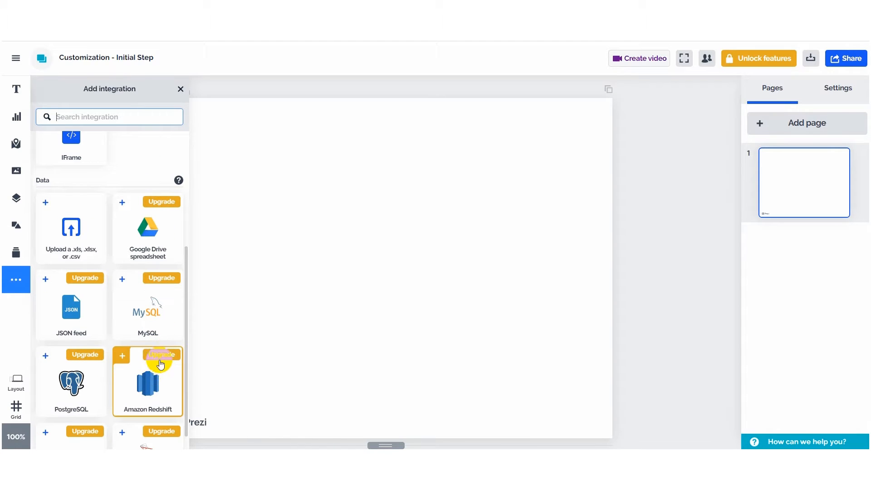
{"action": "left_click", "coordinate": [180, 90]}
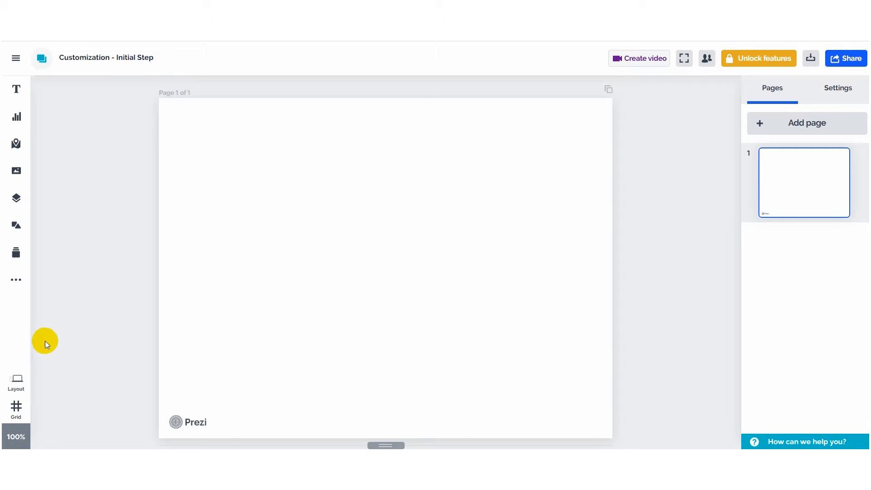
Add a mobile layout to the design and compare the desktop and mobile layouts, ending on mobile.
{"action": "left_click", "coordinate": [17, 384]}
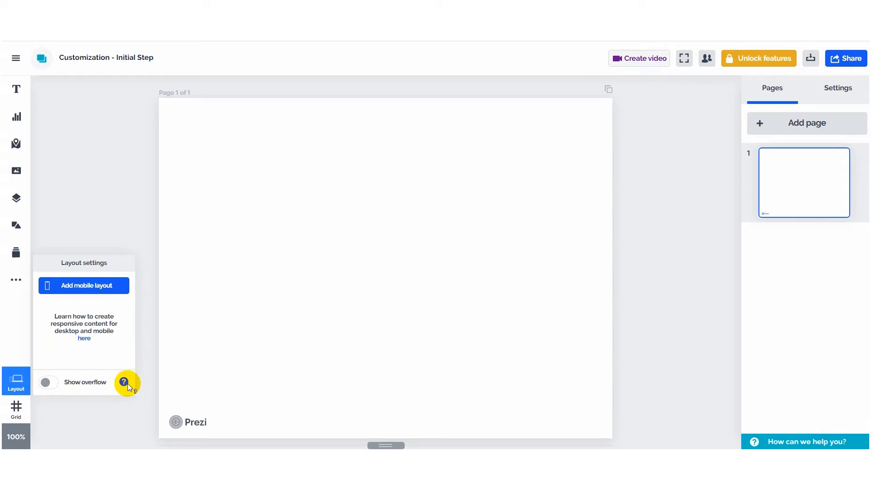
{"action": "mouse_move", "coordinate": [124, 385]}
{"action": "left_click", "coordinate": [86, 286]}
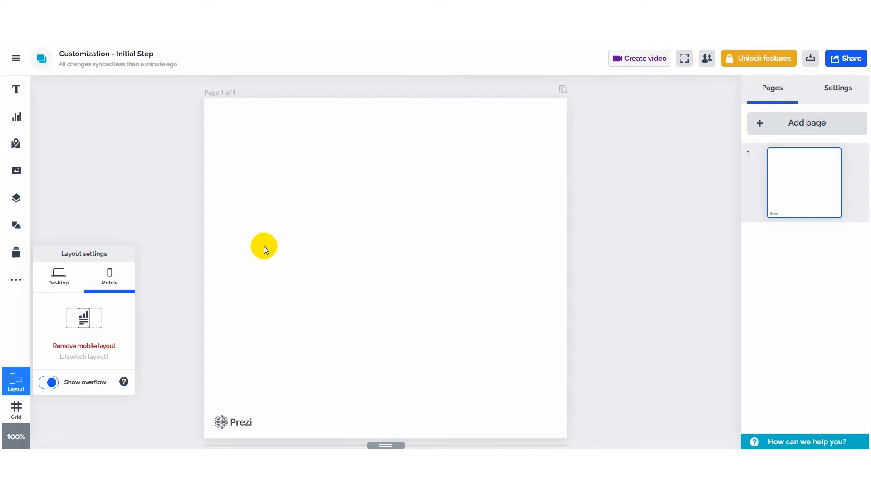
{"action": "left_click", "coordinate": [45, 281]}
{"action": "left_click", "coordinate": [107, 284]}
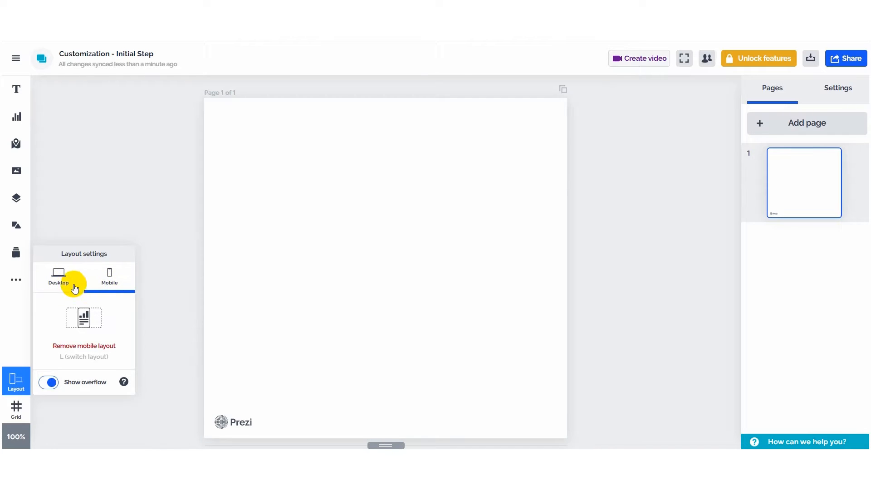
{"action": "left_click", "coordinate": [69, 285]}
{"action": "left_click", "coordinate": [118, 286]}
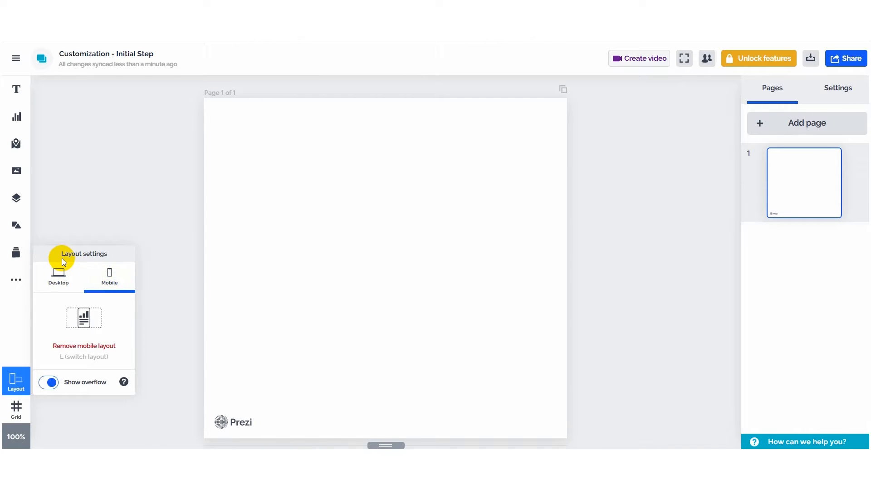
Show the column grid layout on the page, switch back to smart guides and close the grid options.
{"action": "left_click", "coordinate": [16, 408]}
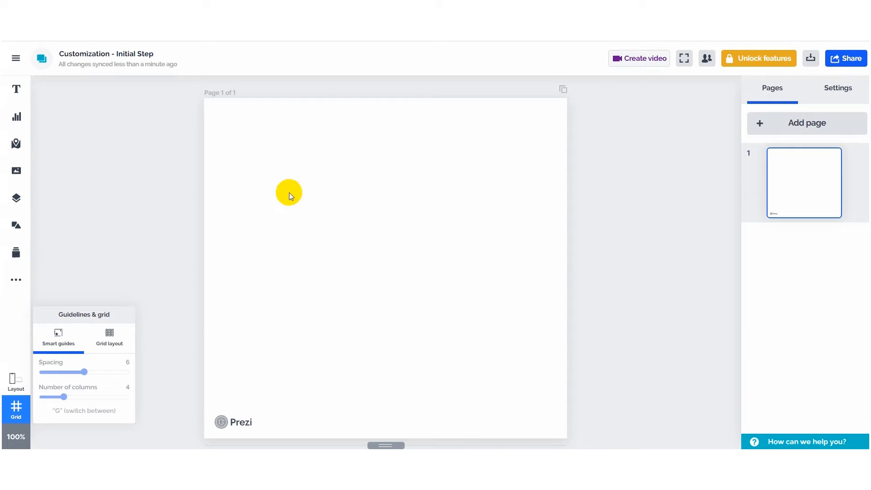
{"action": "left_click", "coordinate": [103, 338]}
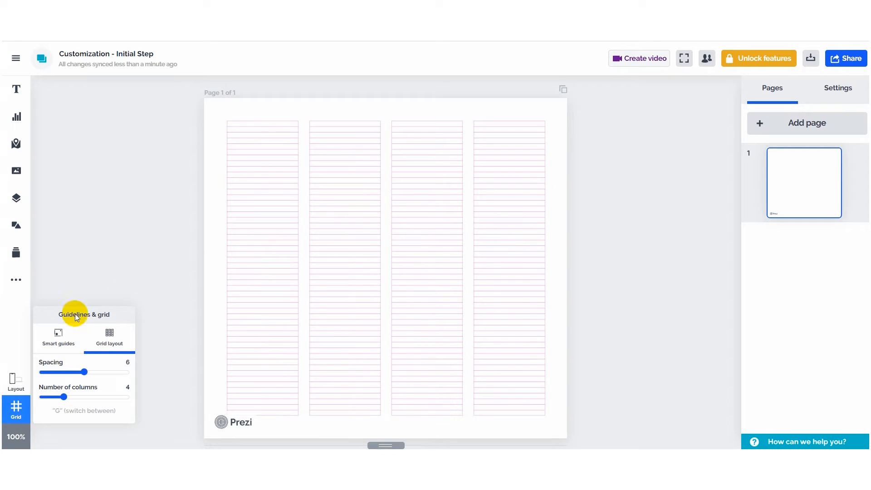
{"action": "left_click", "coordinate": [58, 336]}
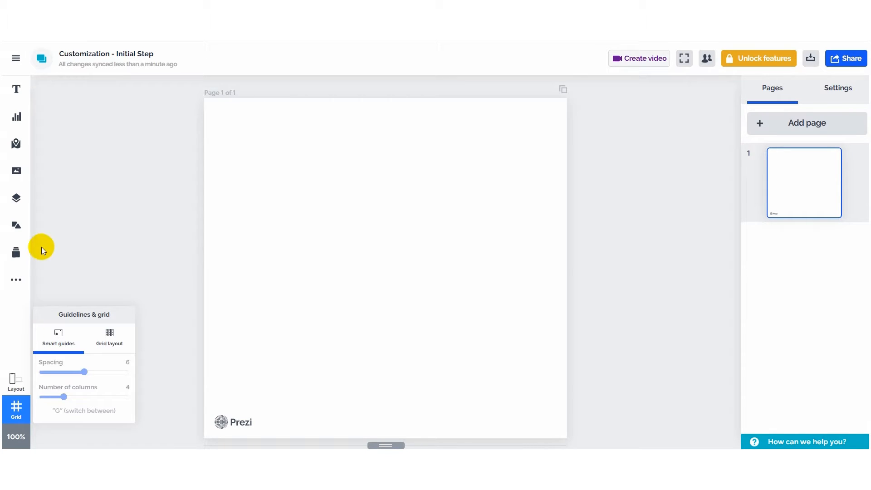
{"action": "left_click", "coordinate": [672, 133]}
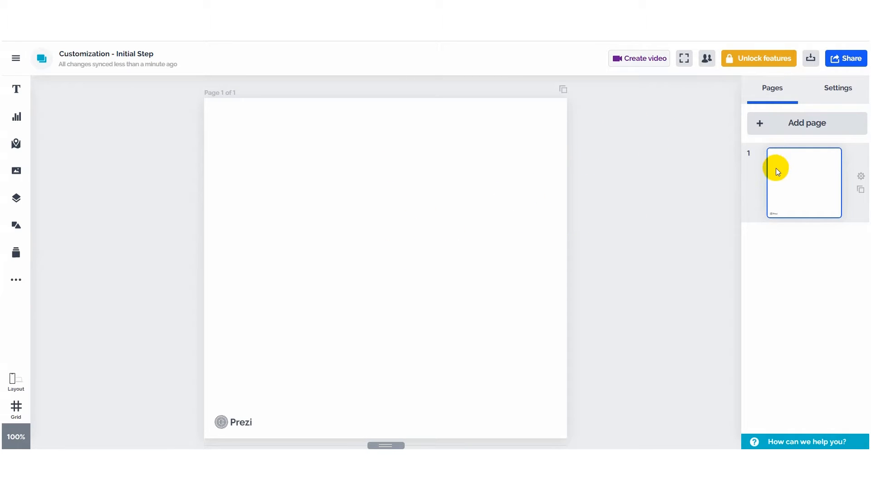
Open the settings of page 1 and examine its accessibility options and animation overview.
{"action": "left_click", "coordinate": [862, 178]}
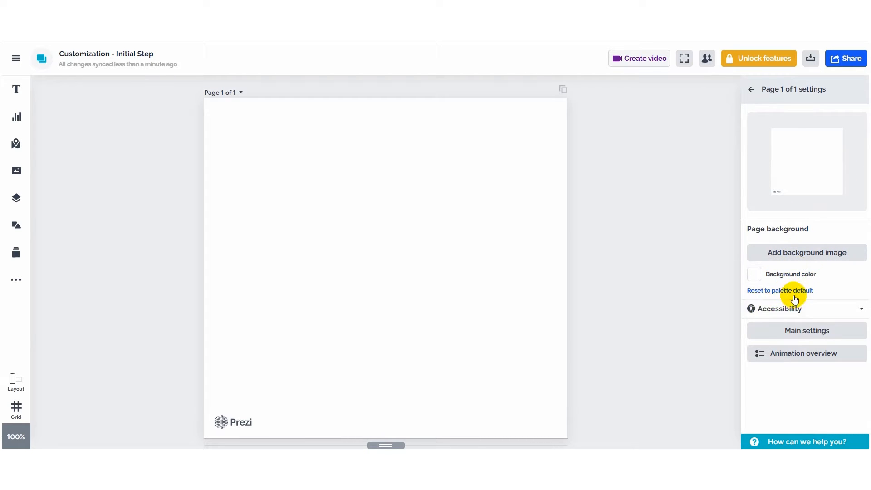
{"action": "left_click", "coordinate": [782, 309]}
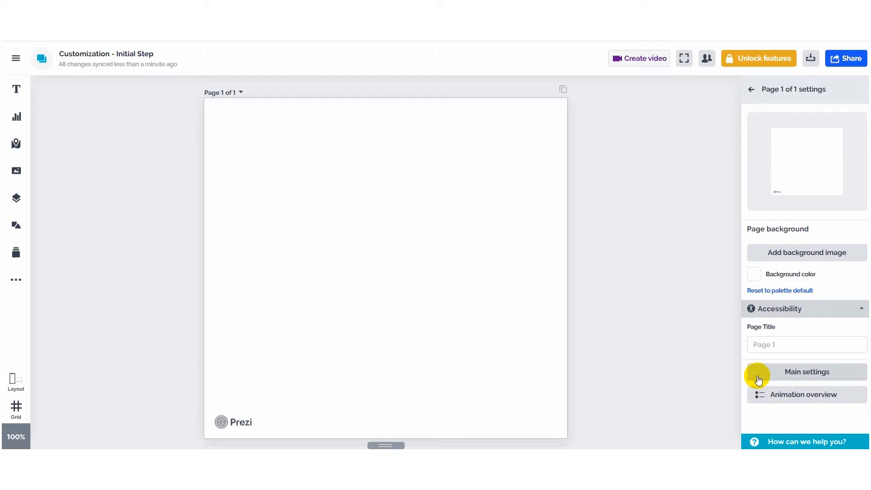
{"action": "left_click", "coordinate": [809, 400]}
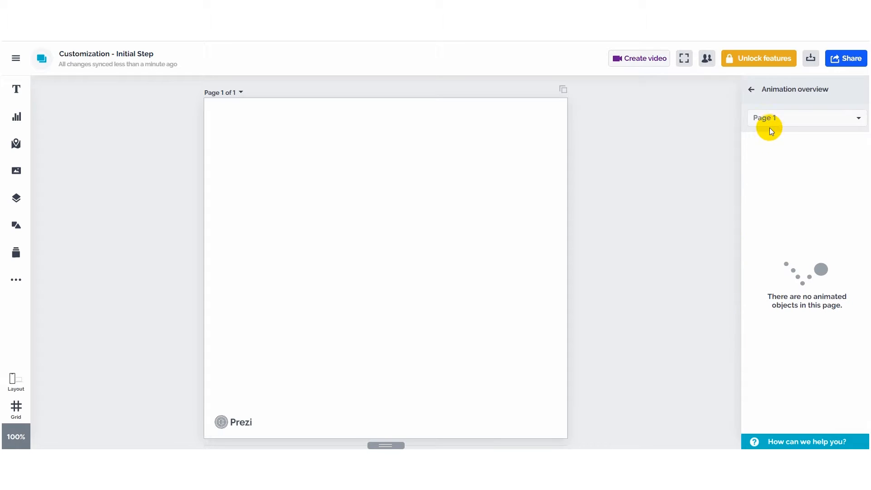
{"action": "left_click", "coordinate": [749, 93]}
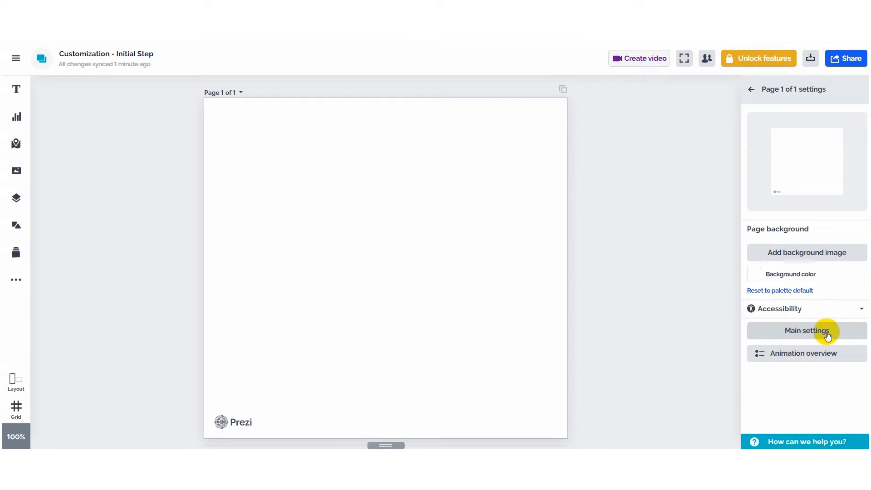
Open the design's main settings, look through the brand kit and available palettes, and return without changing the palette.
{"action": "left_click", "coordinate": [811, 335]}
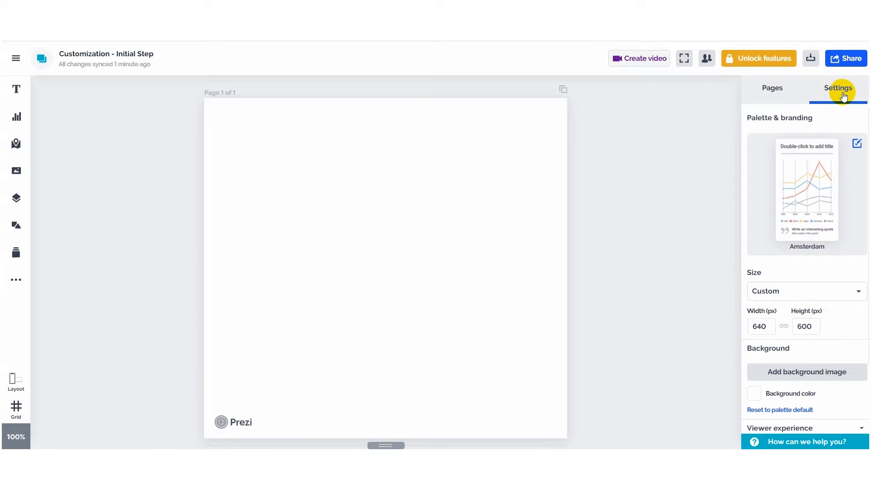
{"action": "mouse_move", "coordinate": [811, 213]}
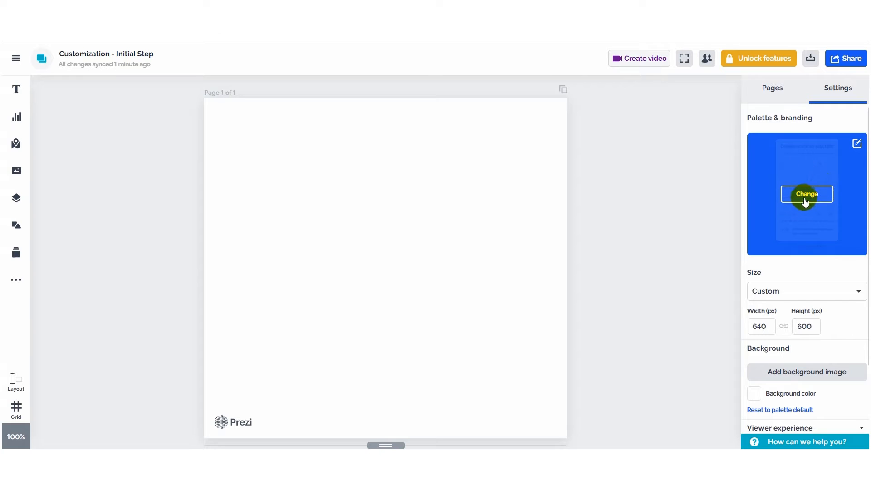
{"action": "left_click", "coordinate": [806, 196]}
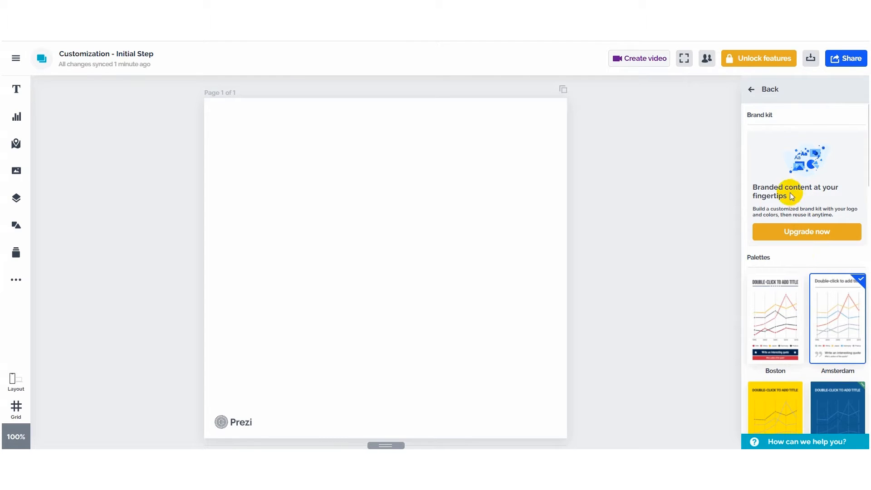
{"action": "scroll", "coordinate": [792, 311], "scroll_direction": "down", "scroll_amount": 3}
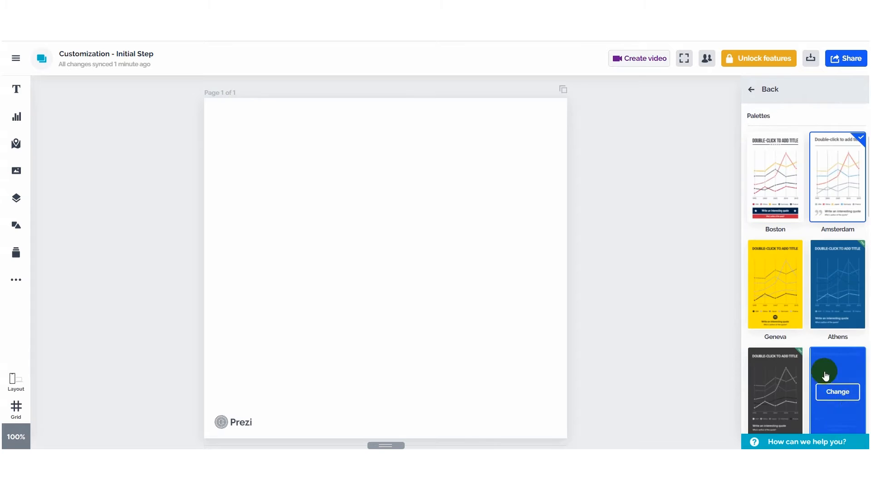
{"action": "scroll", "coordinate": [828, 354], "scroll_direction": "up", "scroll_amount": 3}
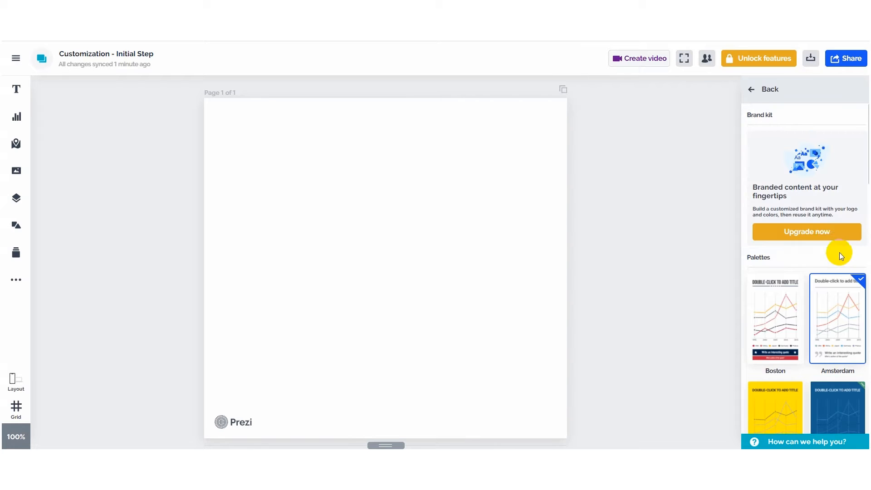
{"action": "left_click", "coordinate": [755, 94]}
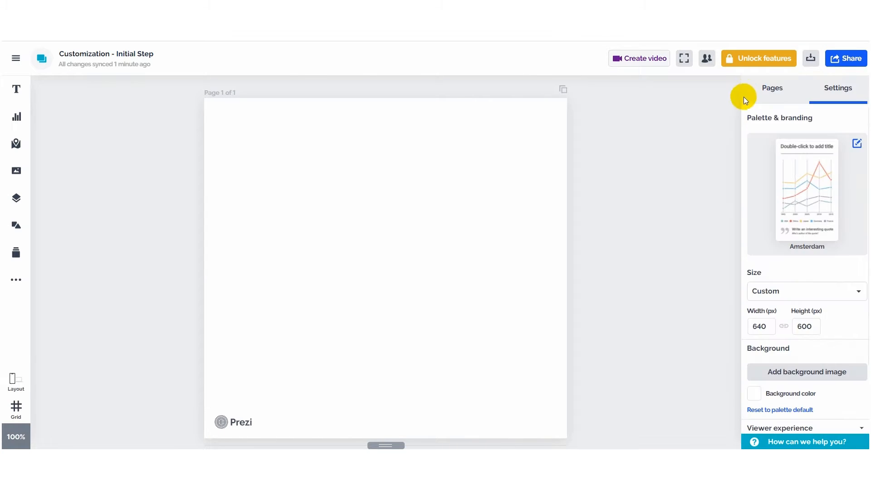
Examine the design's preset page sizes and its viewer experience options for charts and maps.
{"action": "scroll", "coordinate": [829, 251], "scroll_direction": "down", "scroll_amount": 2}
{"action": "left_click", "coordinate": [837, 225]}
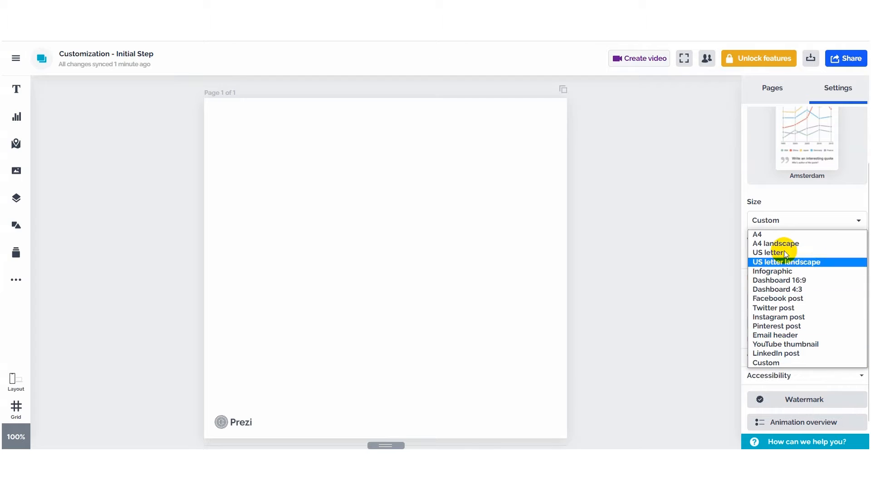
{"action": "left_click", "coordinate": [786, 220]}
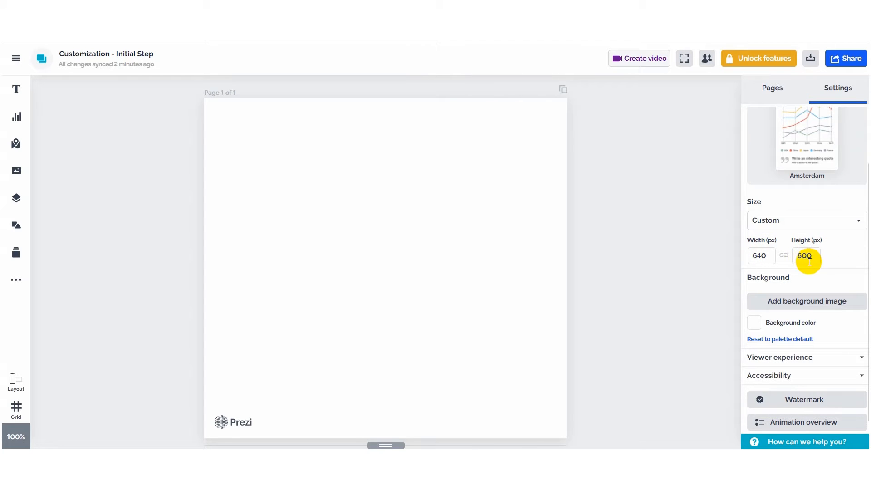
{"action": "scroll", "coordinate": [810, 261], "scroll_direction": "down", "scroll_amount": 1}
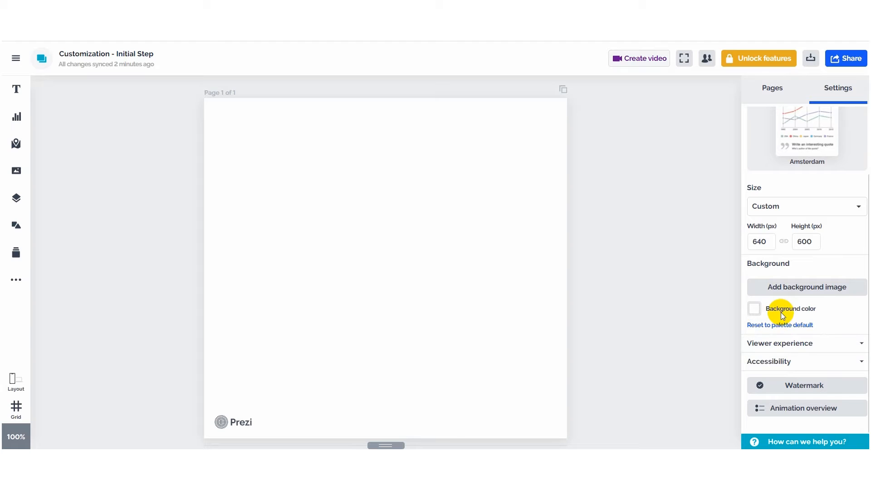
{"action": "left_click", "coordinate": [801, 343]}
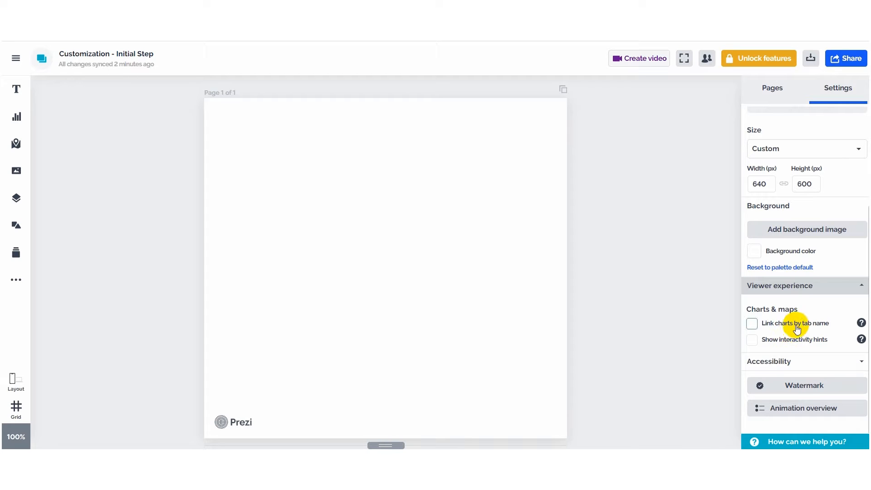
{"action": "left_click", "coordinate": [800, 293]}
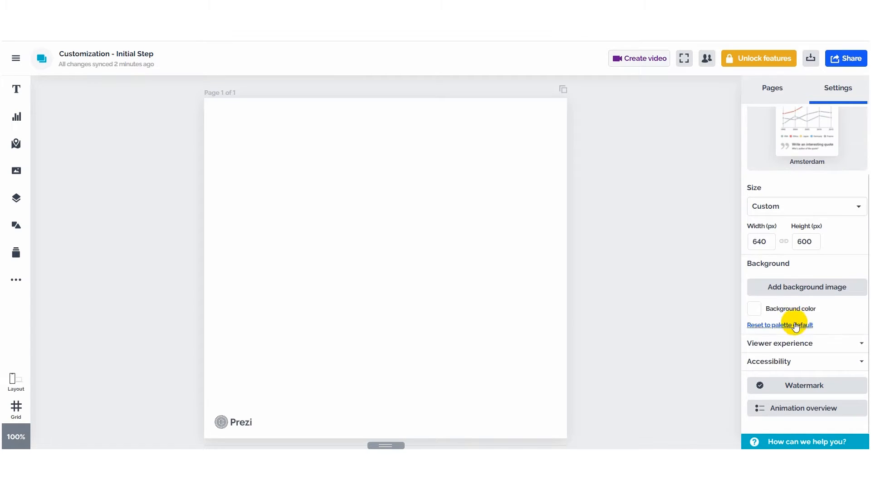
Look through the accessibility languages offered for the design and close the list, keeping English.
{"action": "left_click", "coordinate": [789, 362]}
{"action": "scroll", "coordinate": [788, 376], "scroll_direction": "down", "scroll_amount": 1}
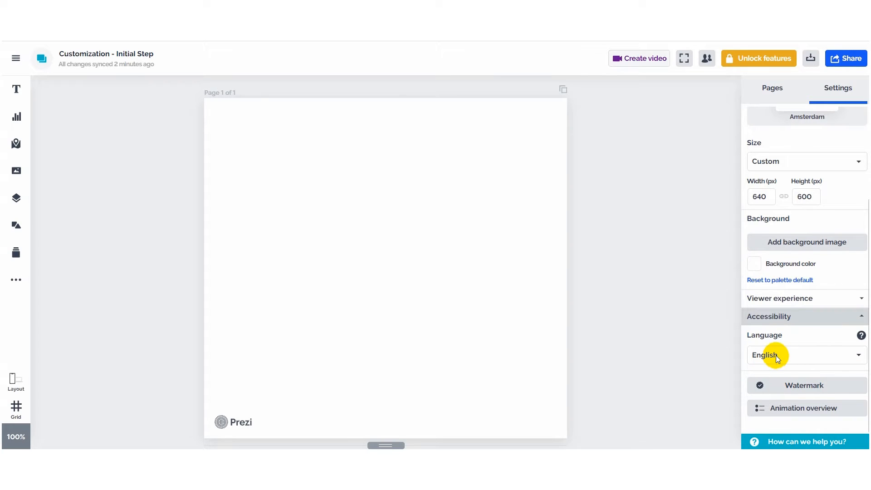
{"action": "left_click", "coordinate": [808, 355]}
{"action": "scroll", "coordinate": [785, 220], "scroll_direction": "down", "scroll_amount": 1}
{"action": "scroll", "coordinate": [791, 320], "scroll_direction": "up", "scroll_amount": 2}
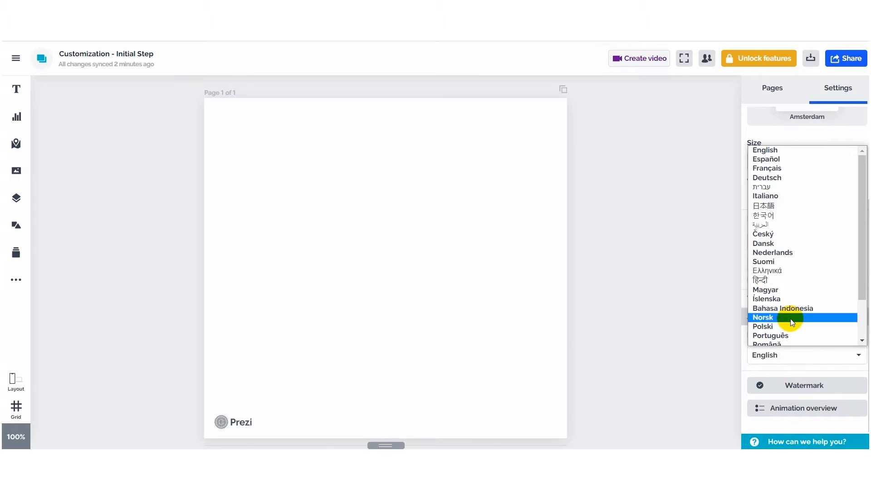
{"action": "left_click", "coordinate": [787, 370]}
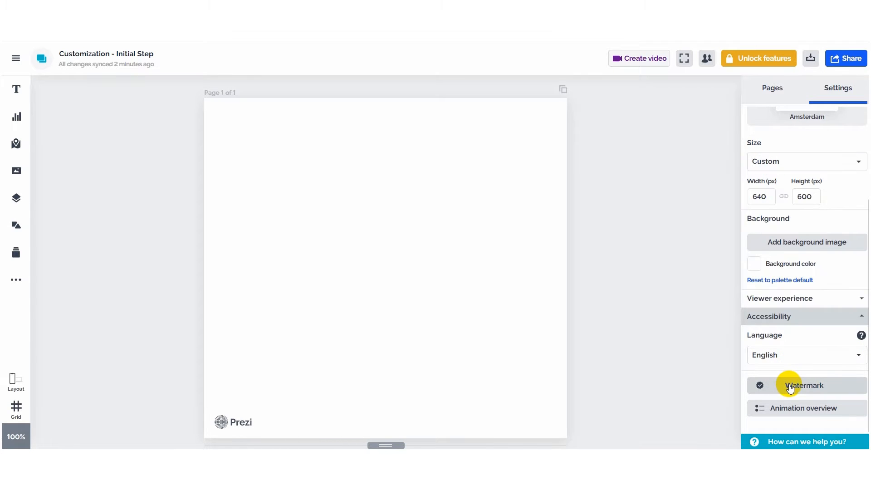
Examine the watermark settings and the animation overview, and return to the main settings.
{"action": "left_click", "coordinate": [790, 386]}
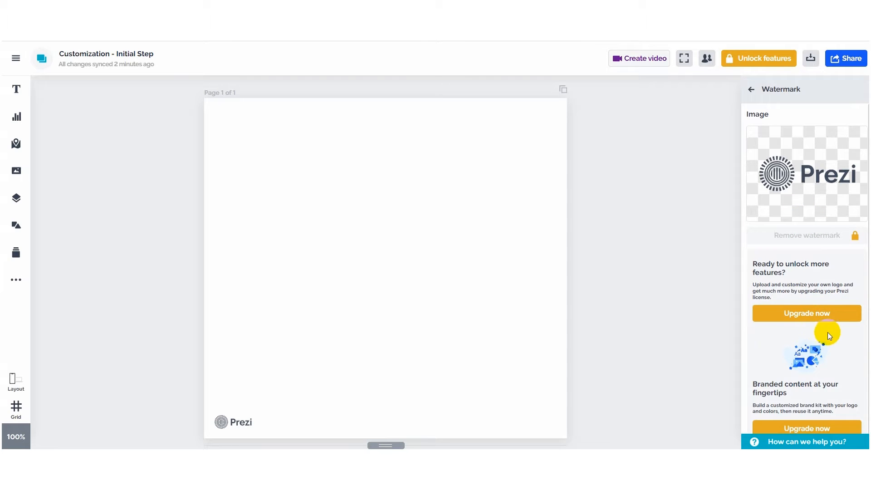
{"action": "scroll", "coordinate": [826, 340], "scroll_direction": "down", "scroll_amount": 1}
{"action": "scroll", "coordinate": [751, 157], "scroll_direction": "up", "scroll_amount": 1}
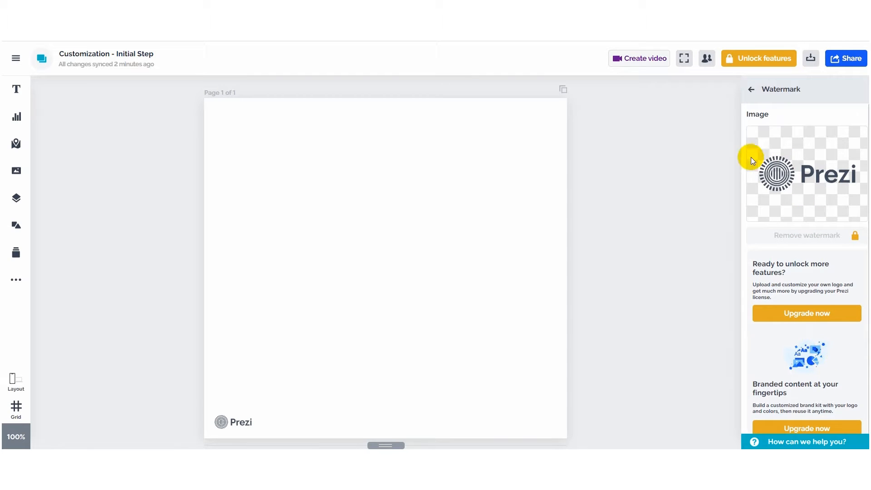
{"action": "left_click", "coordinate": [753, 90]}
{"action": "left_click", "coordinate": [812, 408]}
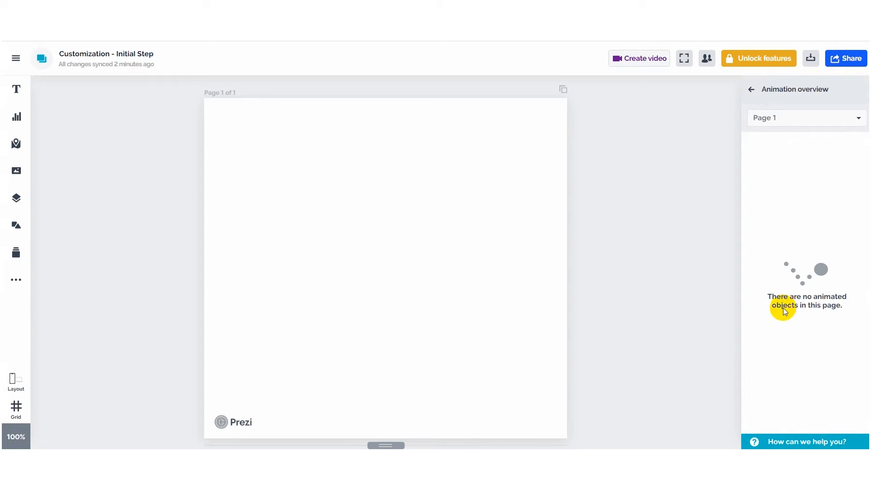
{"action": "left_click", "coordinate": [750, 91]}
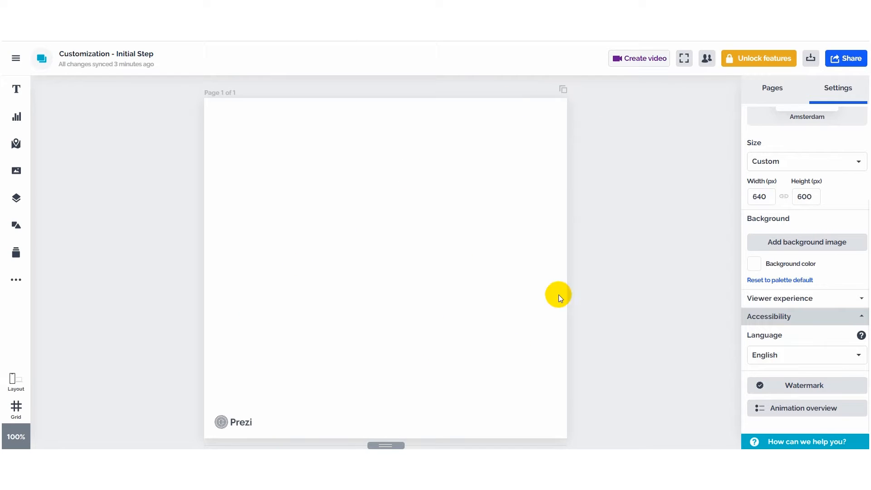
Shorten the page slightly by moving its bottom edge up, and return to the page list.
{"action": "mouse_move", "coordinate": [386, 445]}
{"action": "left_mouse_down"}
{"action": "mouse_move", "coordinate": [391, 393]}
{"action": "mouse_move", "coordinate": [387, 434]}
{"action": "left_mouse_up"}
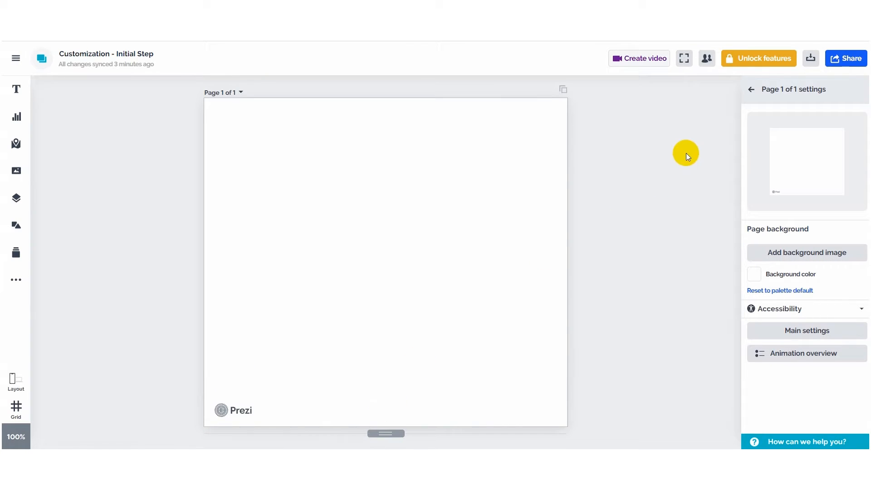
{"action": "left_click", "coordinate": [749, 94]}
{"action": "left_click", "coordinate": [750, 91]}
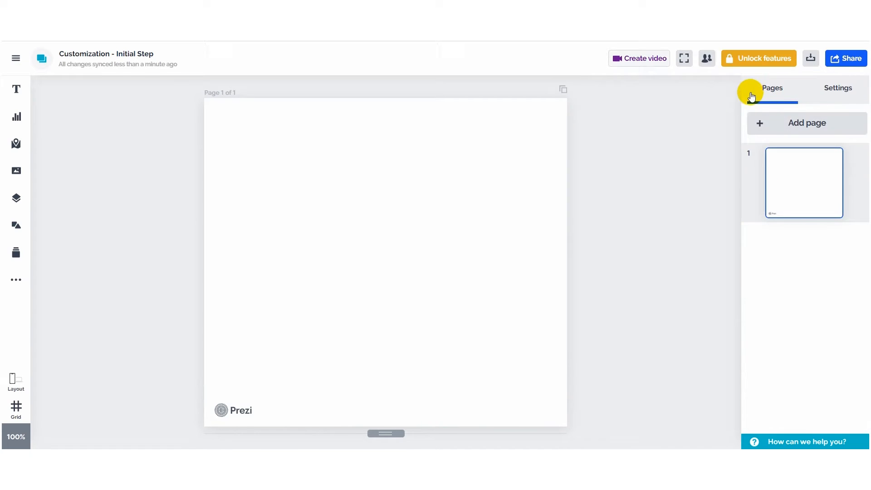
Add a second blank page to the design and look through both pages on the canvas.
{"action": "left_click", "coordinate": [790, 129]}
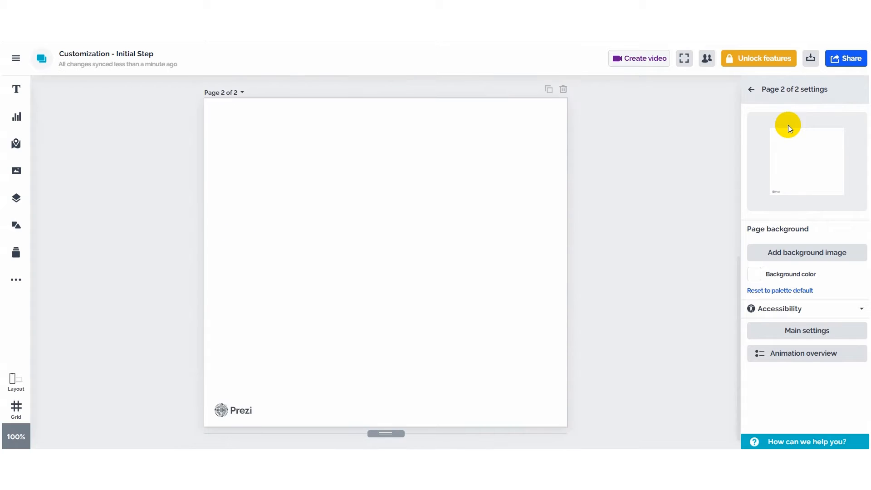
{"action": "scroll", "coordinate": [494, 214], "scroll_direction": "up", "scroll_amount": 5}
{"action": "scroll", "coordinate": [457, 273], "scroll_direction": "up", "scroll_amount": 3}
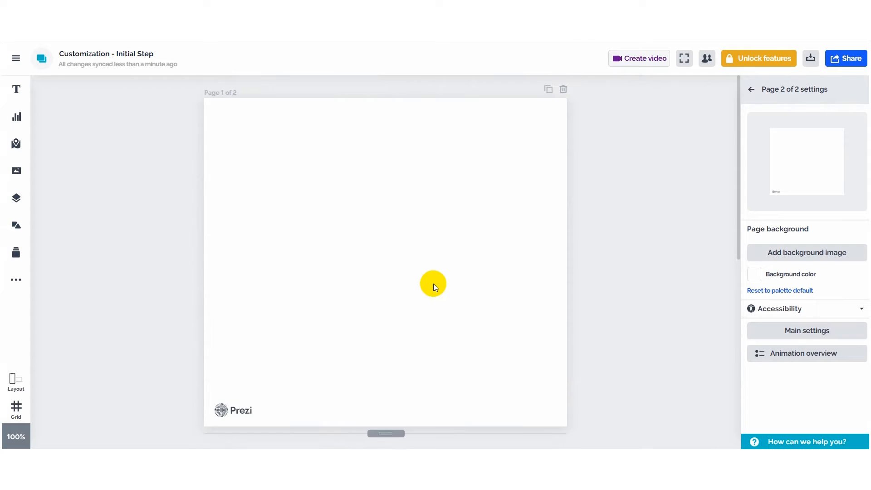
{"action": "scroll", "coordinate": [434, 285], "scroll_direction": "down", "scroll_amount": 6}
{"action": "scroll", "coordinate": [429, 228], "scroll_direction": "up", "scroll_amount": 6}
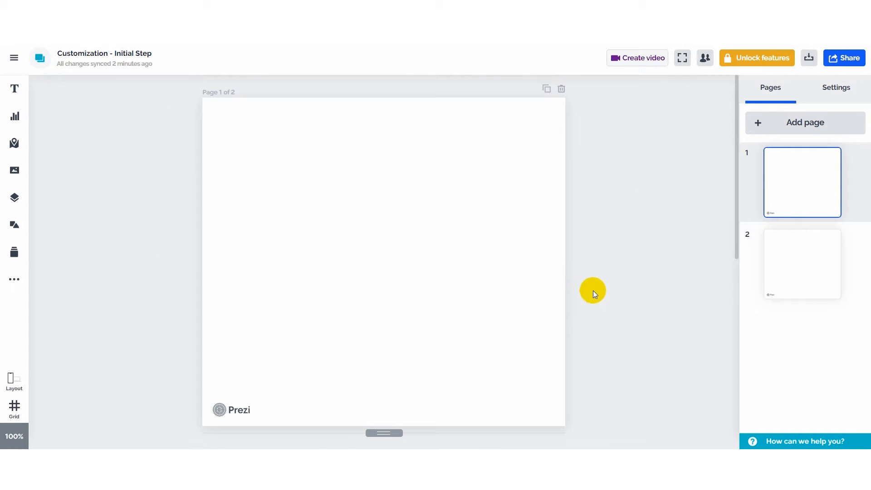
Delete page 2 from the design and confirm its removal.
{"action": "mouse_move", "coordinate": [831, 263]}
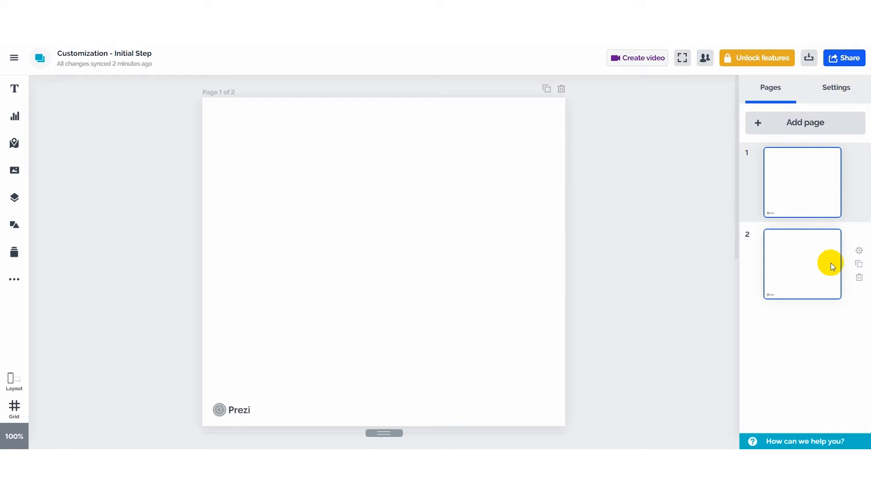
{"action": "left_click", "coordinate": [859, 278]}
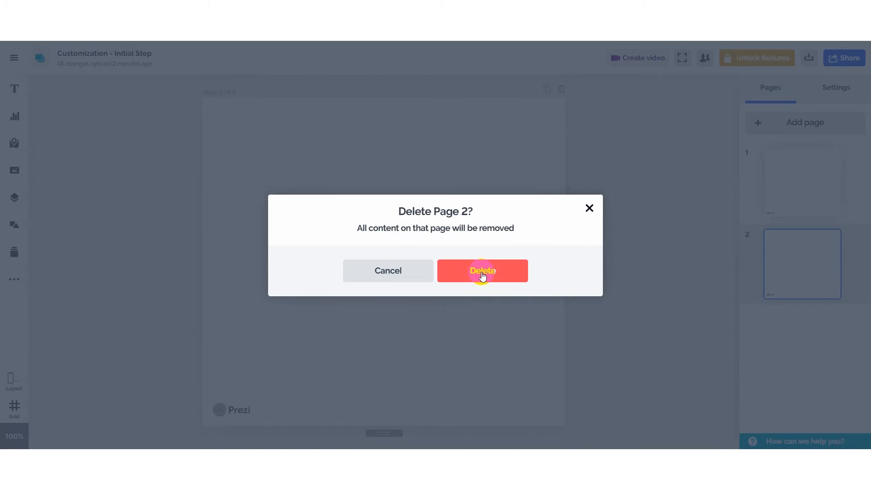
{"action": "left_click", "coordinate": [508, 272]}
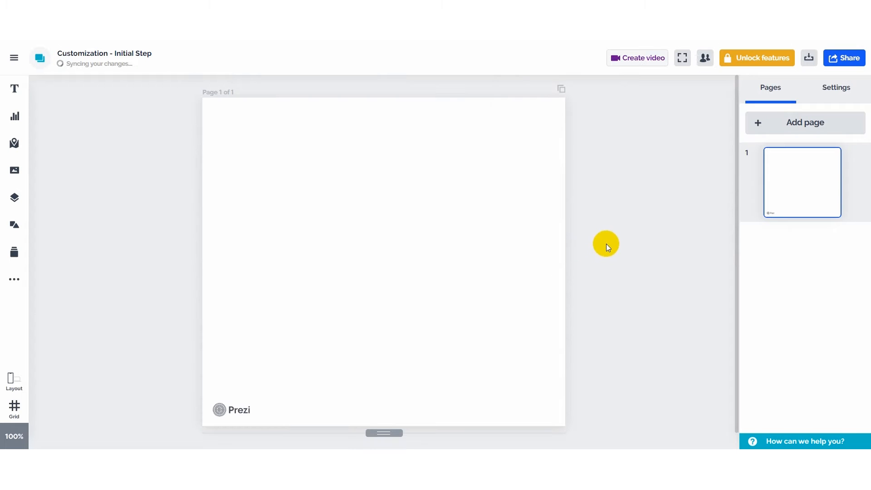
Insert a Title text object on the page and examine its formatting options down to list type, text transform and text box.
{"action": "left_click", "coordinate": [15, 91]}
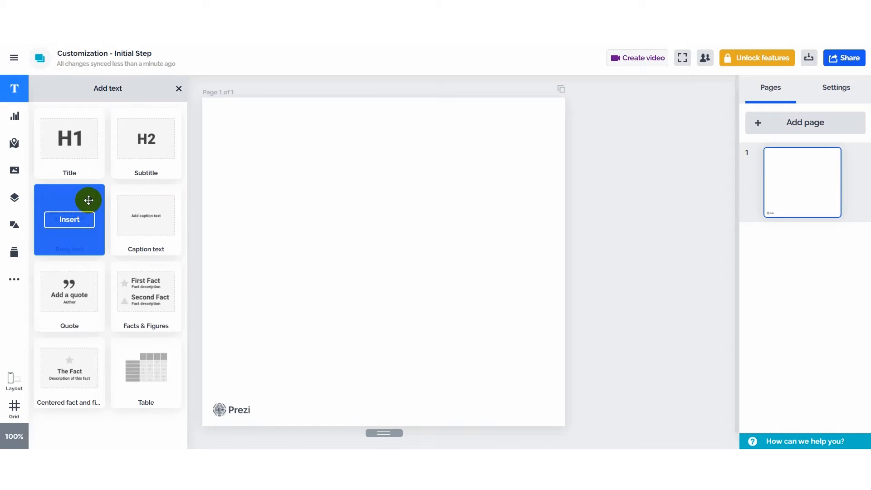
{"action": "left_click", "coordinate": [75, 144]}
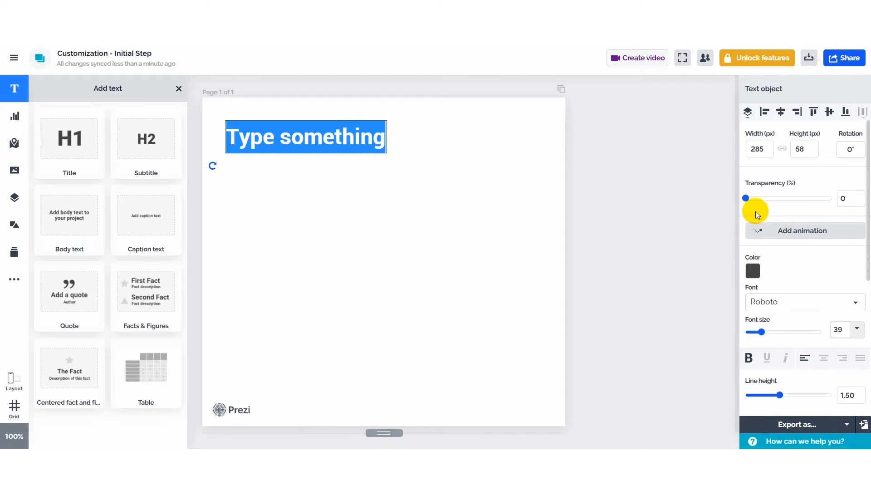
{"action": "scroll", "coordinate": [764, 271], "scroll_direction": "down", "scroll_amount": 2}
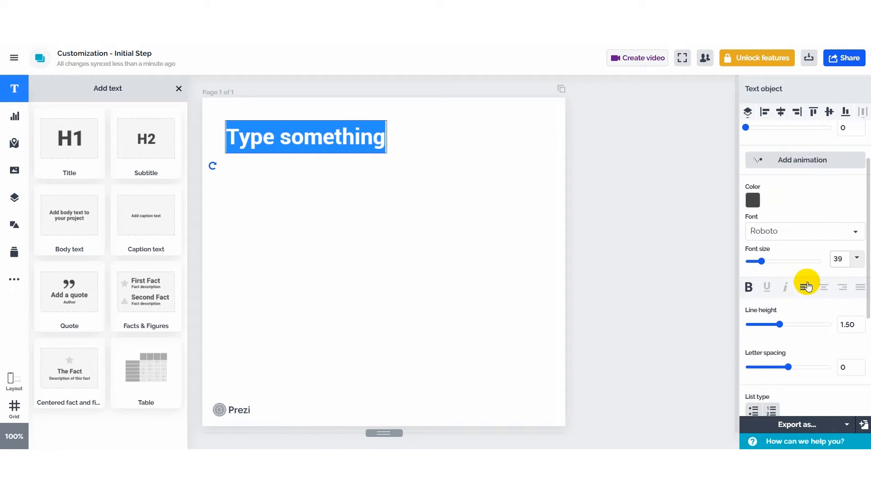
{"action": "scroll", "coordinate": [821, 269], "scroll_direction": "down", "scroll_amount": 2}
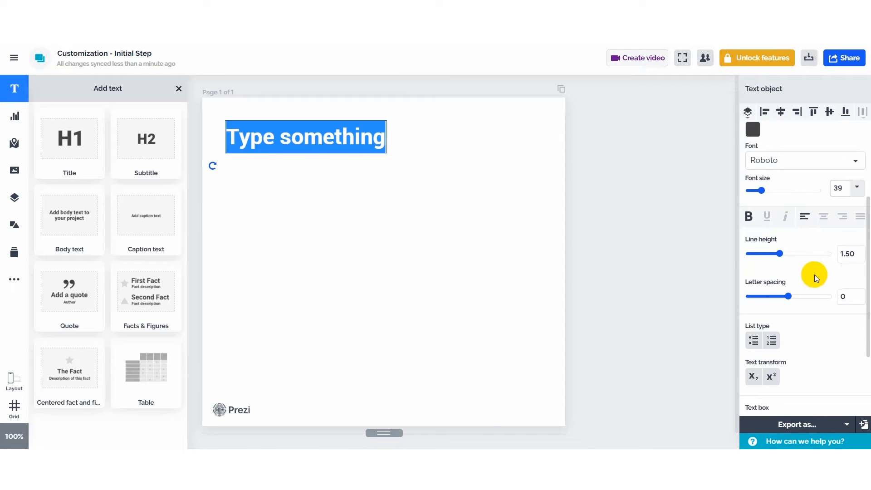
{"action": "scroll", "coordinate": [818, 317], "scroll_direction": "down", "scroll_amount": 2}
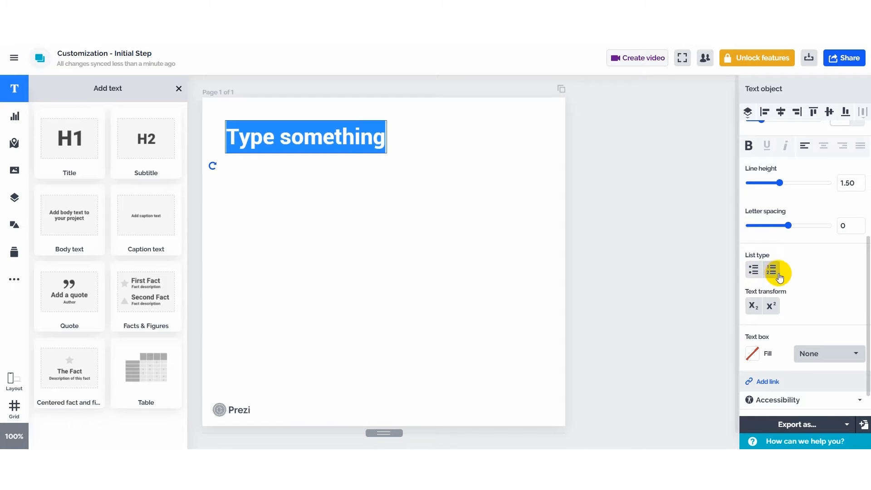
Try the left, center, right, top, middle and bottom alignments on the Title text object.
{"action": "scroll", "coordinate": [785, 314], "scroll_direction": "down", "scroll_amount": 1}
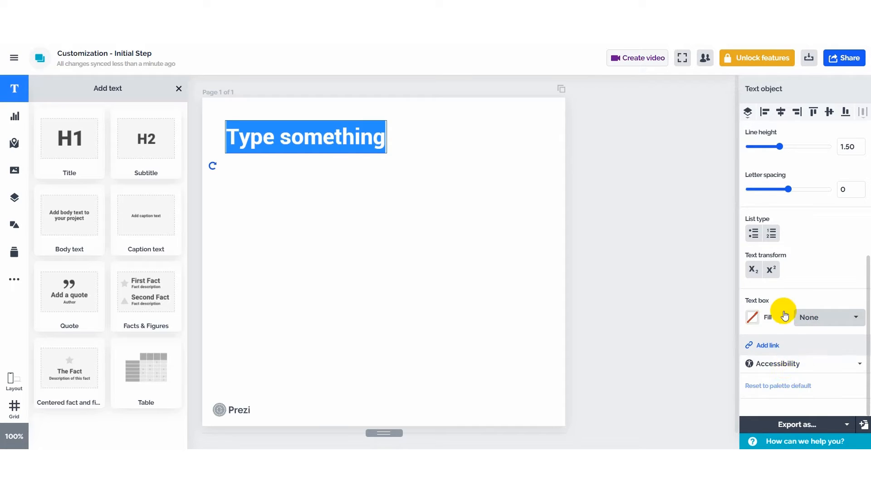
{"action": "scroll", "coordinate": [785, 314], "scroll_direction": "up", "scroll_amount": 5}
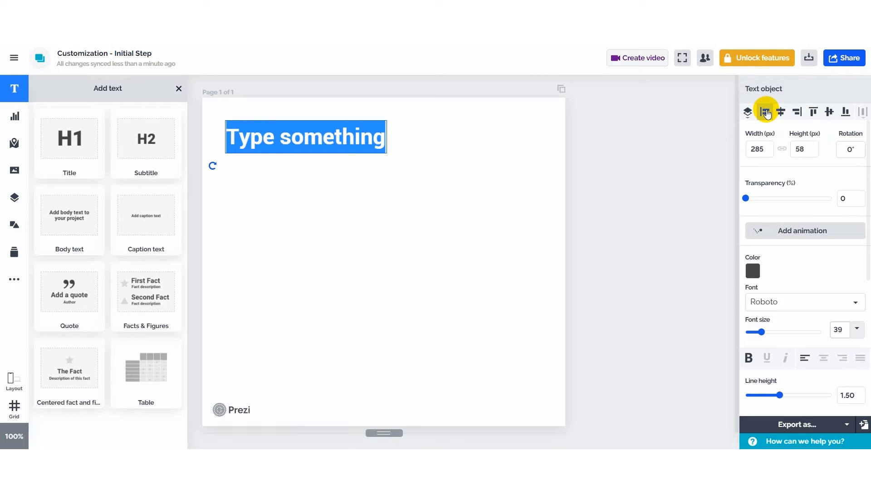
{"action": "left_click", "coordinate": [765, 112]}
{"action": "left_click", "coordinate": [781, 112]}
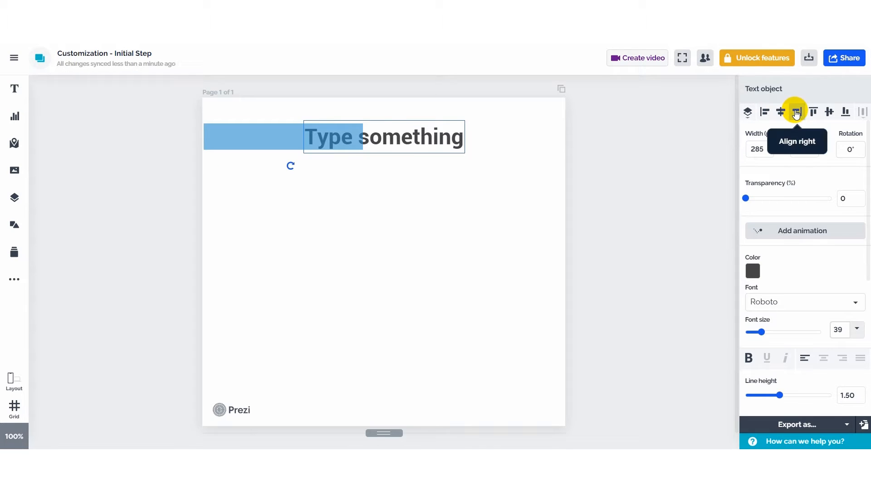
{"action": "left_click", "coordinate": [797, 112]}
{"action": "left_click", "coordinate": [814, 113]}
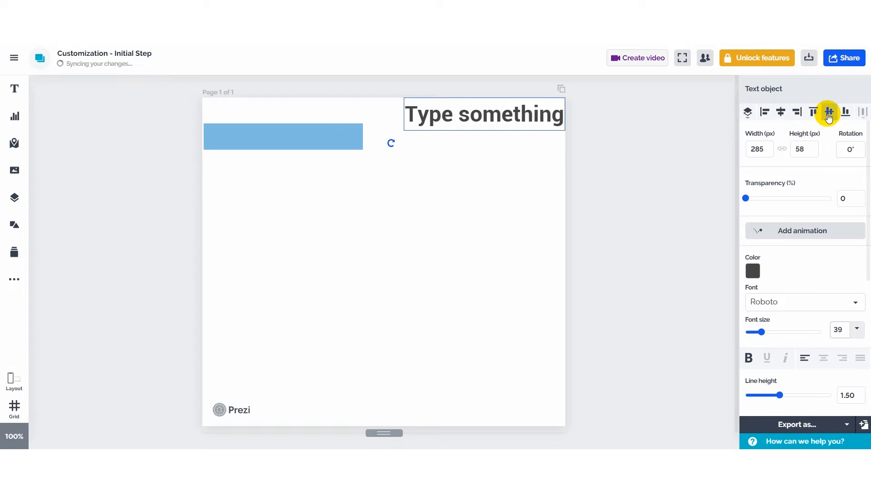
{"action": "left_click", "coordinate": [830, 112]}
{"action": "left_click", "coordinate": [846, 119]}
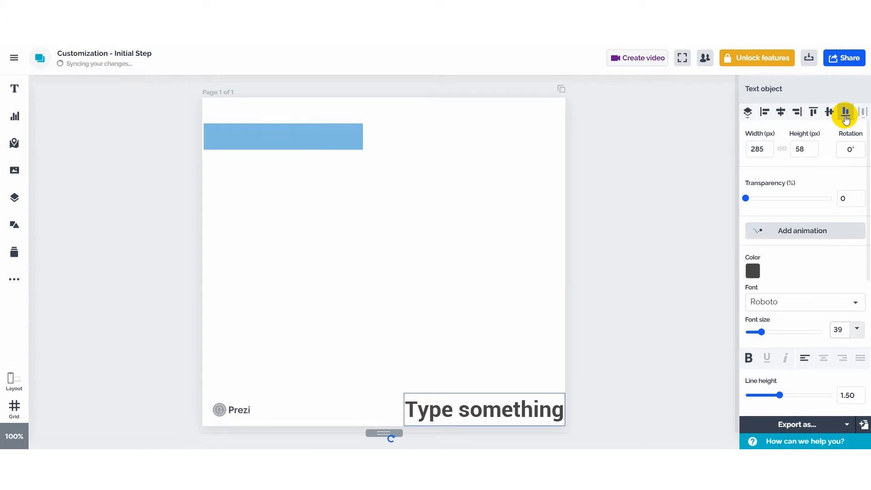
Align the title to the page's left edge, its horizontal center, its middle and finally top center.
{"action": "left_click", "coordinate": [765, 113]}
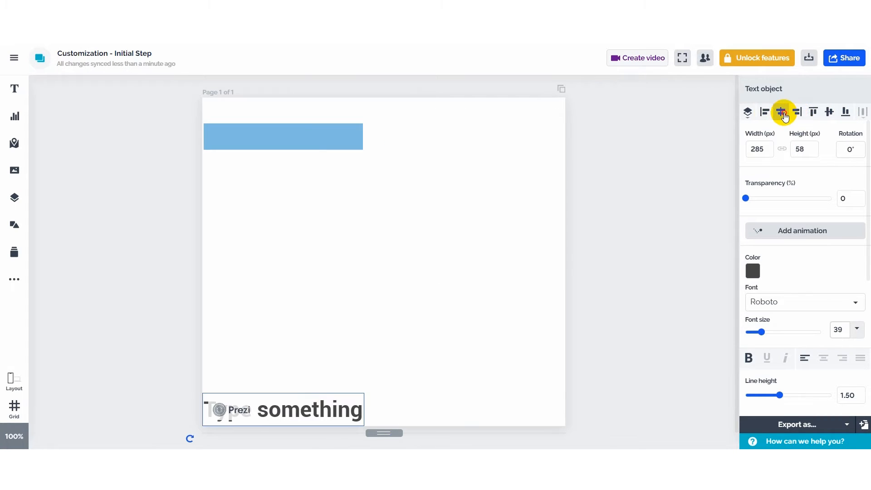
{"action": "left_click", "coordinate": [782, 113]}
{"action": "left_click", "coordinate": [829, 114]}
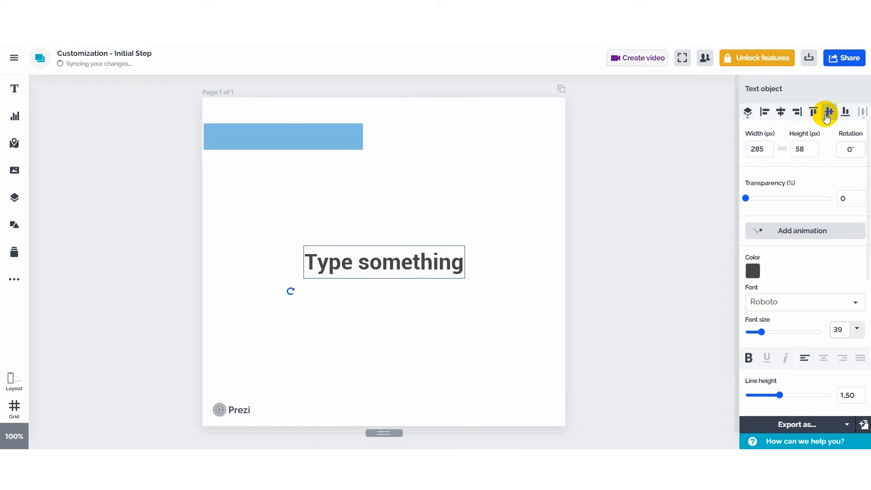
{"action": "left_click", "coordinate": [813, 113]}
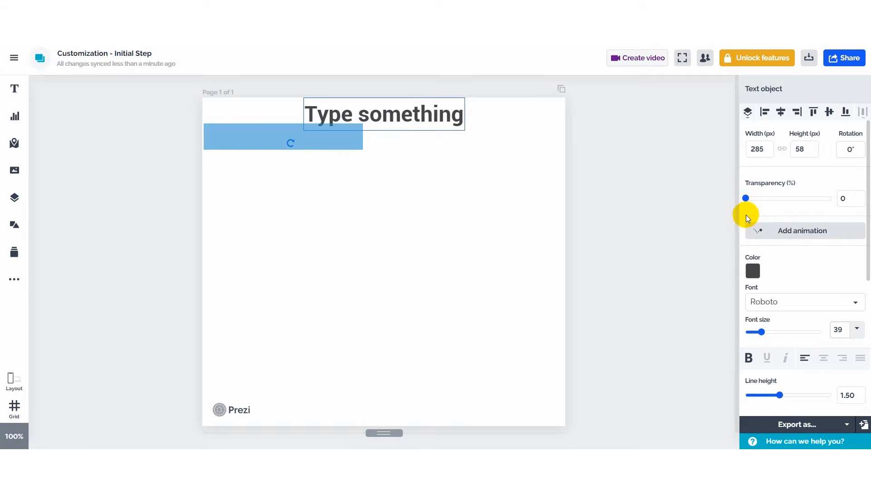
Set the title's text color to the dark gray palette color 4C4C4C and close the color choices.
{"action": "left_click", "coordinate": [752, 273]}
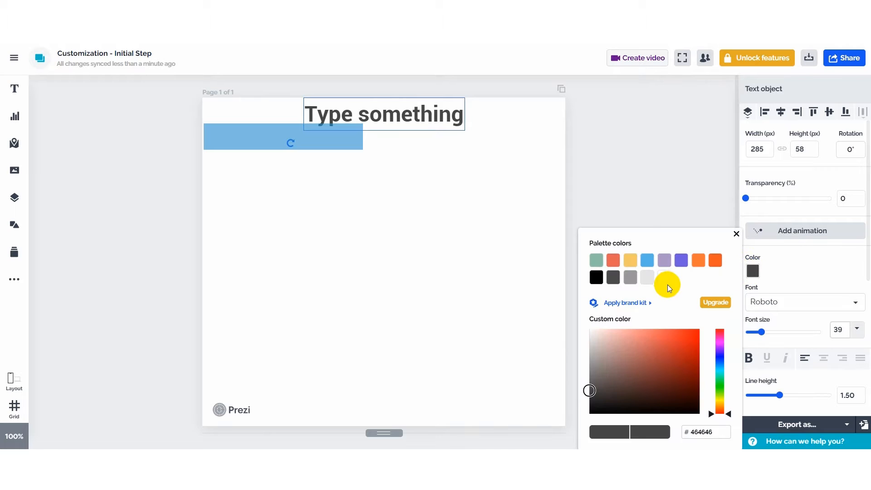
{"action": "left_click", "coordinate": [614, 277]}
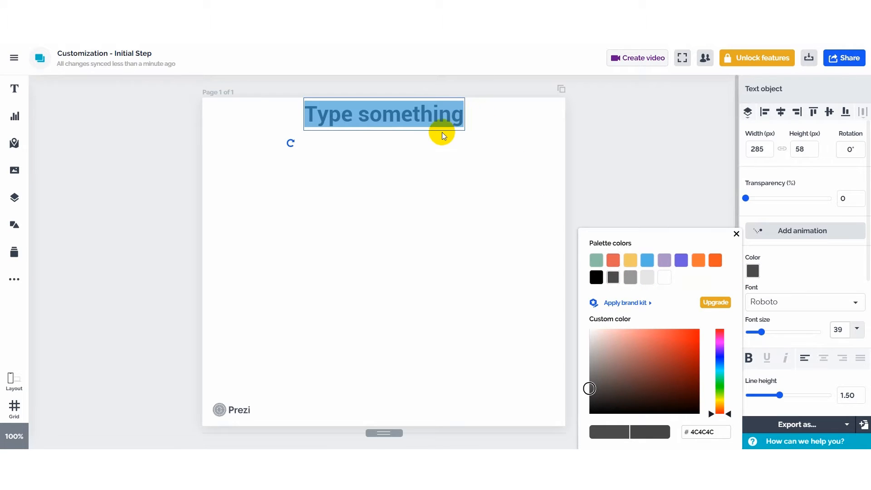
{"action": "left_click", "coordinate": [420, 117]}
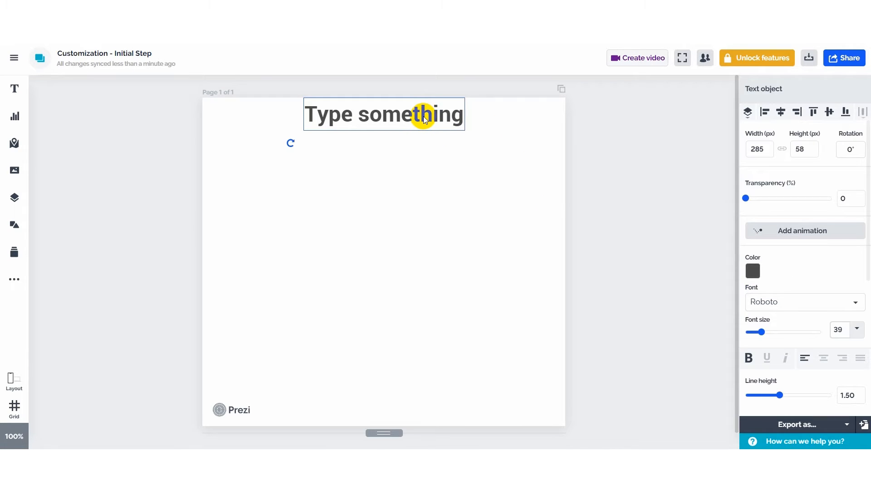
Move the title near the page's upper-left corner, enlarge it to about 353 by 60 px, and try its rotation handle.
{"action": "left_click_drag", "start_coordinate": [425, 119], "coordinate": [415, 135]}
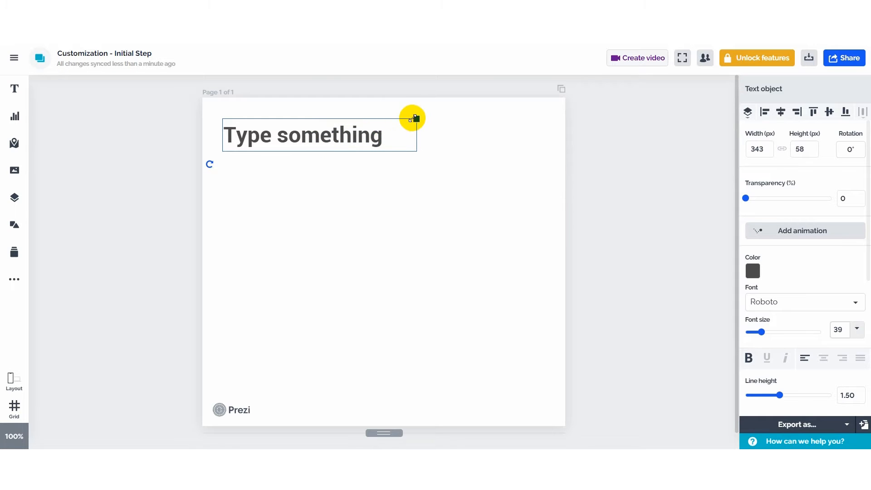
{"action": "mouse_move", "coordinate": [411, 119]}
{"action": "left_mouse_down"}
{"action": "mouse_move", "coordinate": [401, 121]}
{"action": "mouse_move", "coordinate": [410, 121]}
{"action": "mouse_move", "coordinate": [404, 131]}
{"action": "mouse_move", "coordinate": [422, 119]}
{"action": "left_mouse_up"}
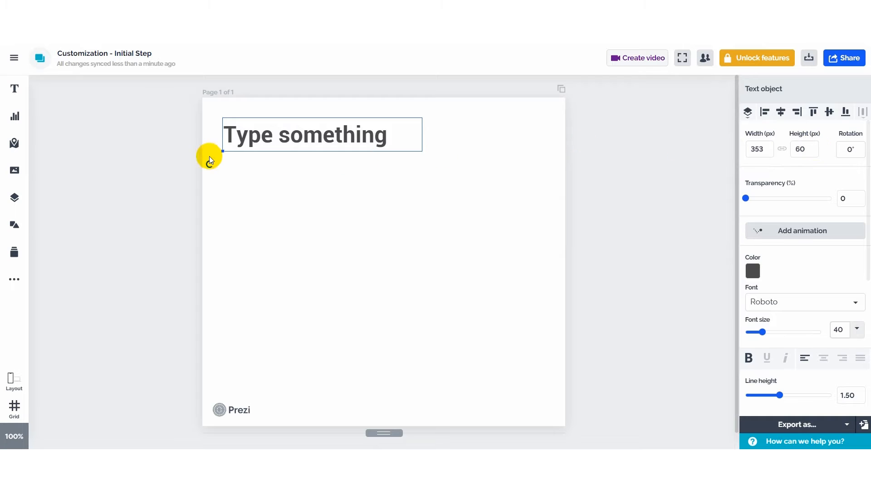
{"action": "mouse_move", "coordinate": [210, 165]}
{"action": "left_mouse_down"}
{"action": "mouse_move", "coordinate": [217, 181]}
{"action": "mouse_move", "coordinate": [210, 169]}
{"action": "left_mouse_up"}
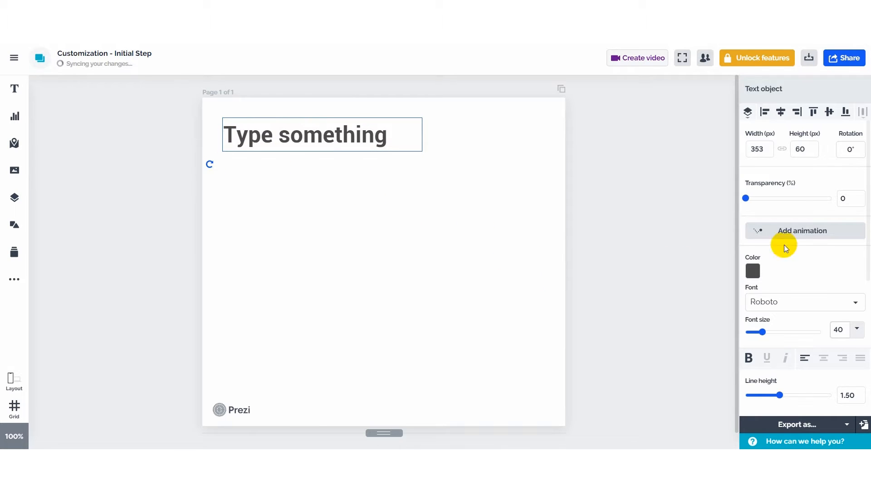
Set the title's transparency to 30% and look through its spacing, list type and text transform options.
{"action": "left_click_drag", "start_coordinate": [747, 200], "coordinate": [771, 203]}
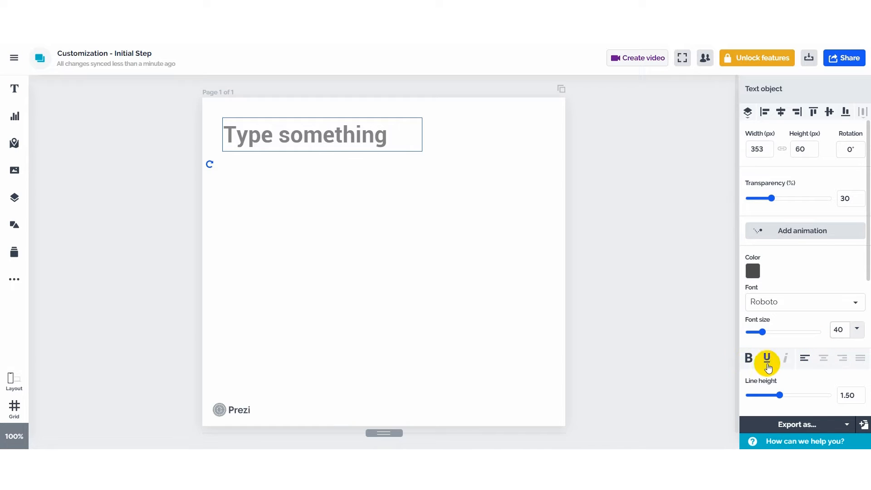
{"action": "scroll", "coordinate": [811, 358], "scroll_direction": "down", "scroll_amount": 2}
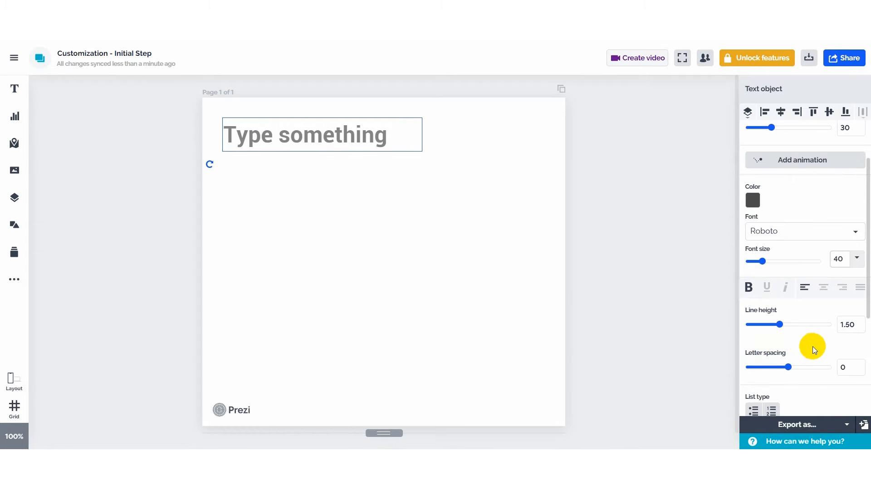
{"action": "scroll", "coordinate": [799, 329], "scroll_direction": "down", "scroll_amount": 2}
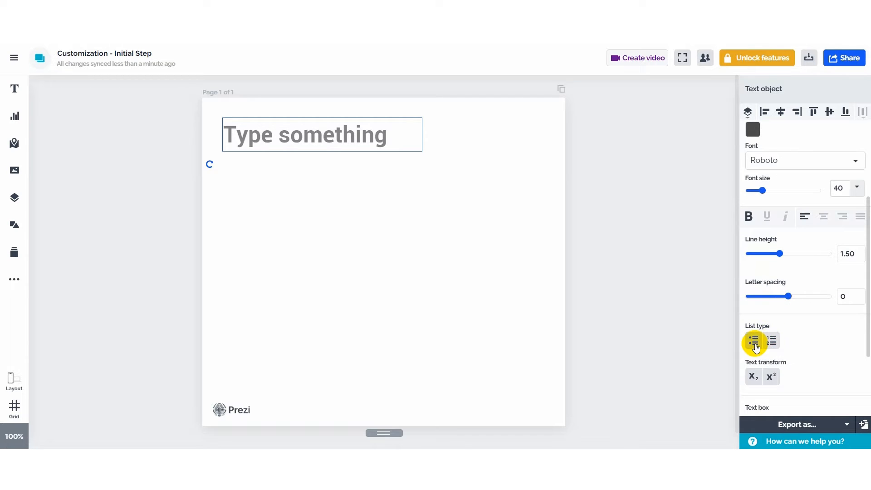
{"action": "scroll", "coordinate": [826, 349], "scroll_direction": "down", "scroll_amount": 2}
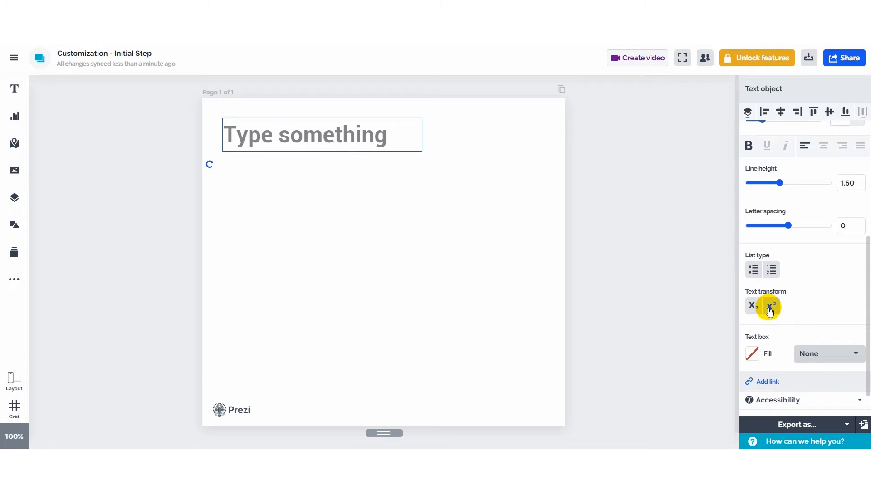
Try a light gray E5E5E5 color fill on the title's text box, and set the fill back to None.
{"action": "scroll", "coordinate": [770, 317], "scroll_direction": "down", "scroll_amount": 1}
{"action": "left_click", "coordinate": [841, 321]}
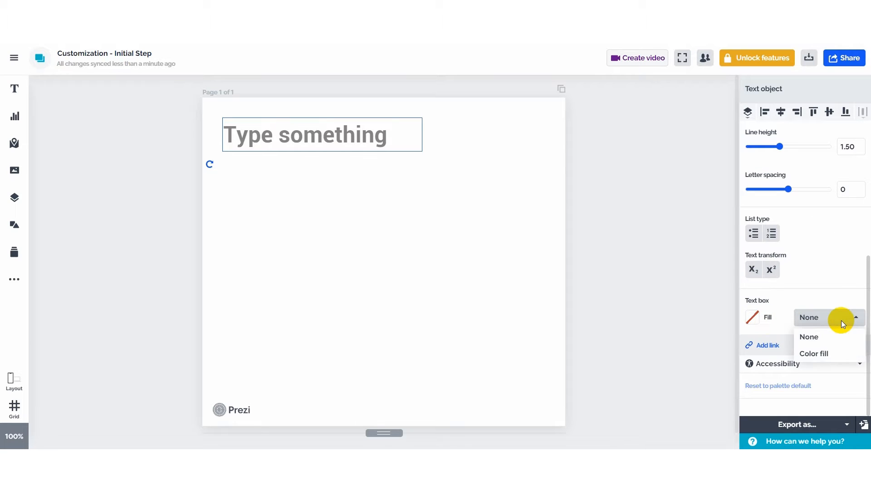
{"action": "left_click", "coordinate": [818, 358]}
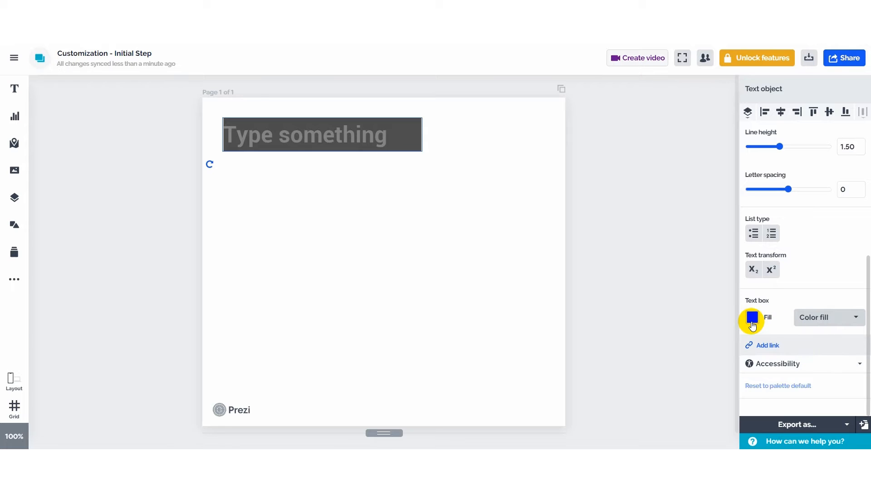
{"action": "left_click", "coordinate": [752, 318]}
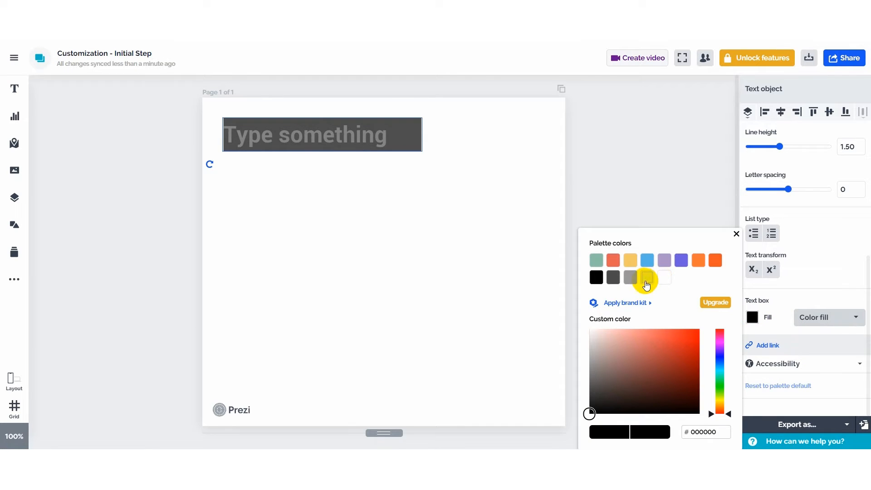
{"action": "left_click", "coordinate": [648, 278]}
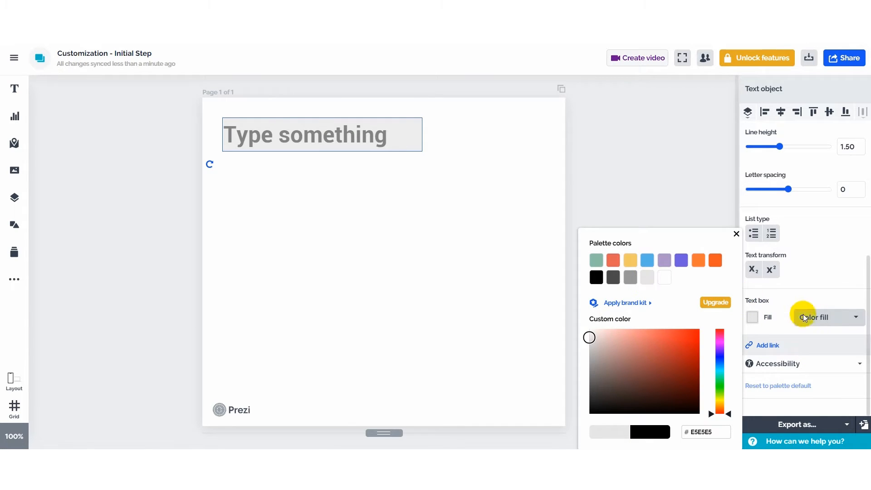
{"action": "left_click", "coordinate": [816, 317]}
{"action": "left_click", "coordinate": [810, 334]}
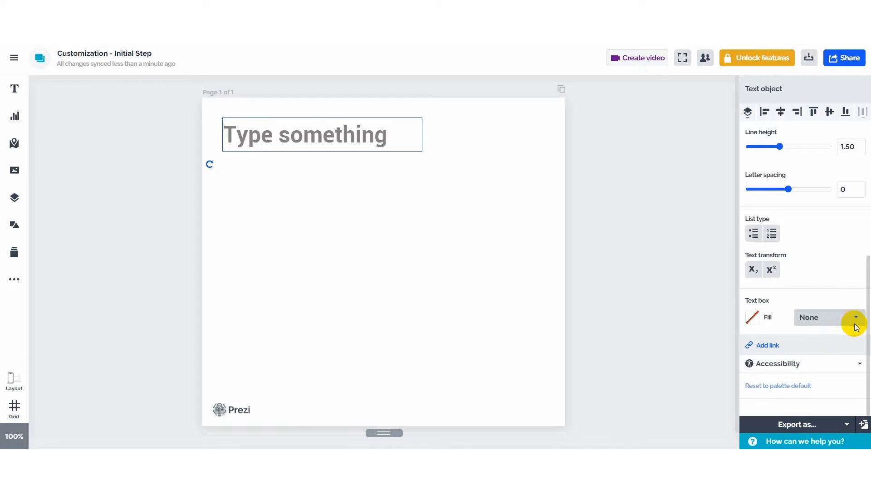
Examine the link options available for the title and cancel without adding a link.
{"action": "left_click", "coordinate": [771, 350]}
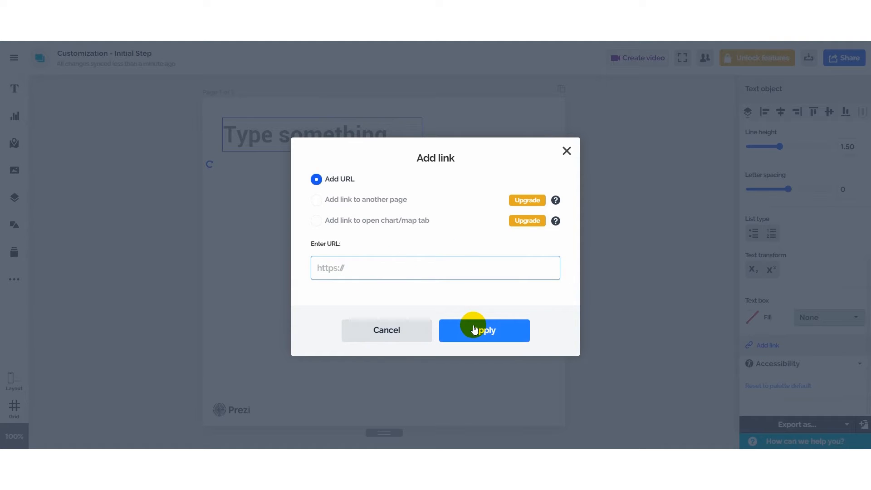
{"action": "left_click", "coordinate": [389, 329]}
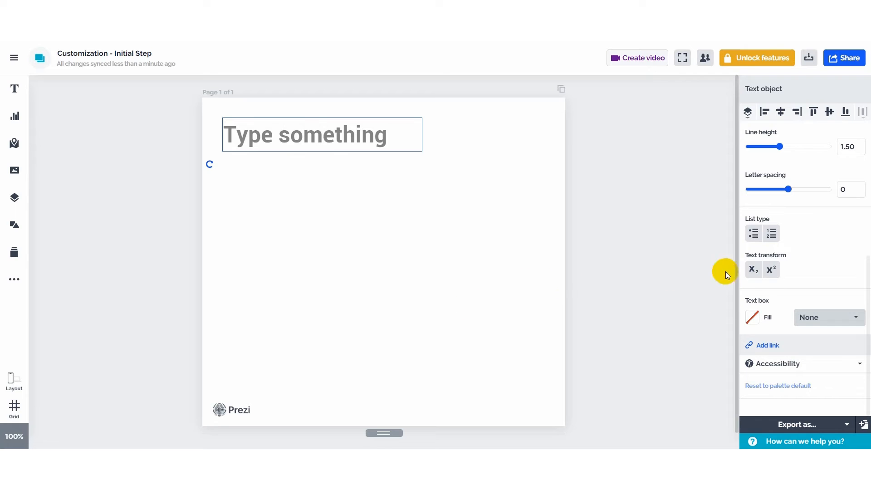
Browse the available animations and apply Fade In Down to the title.
{"action": "scroll", "coordinate": [782, 223], "scroll_direction": "up", "scroll_amount": 5}
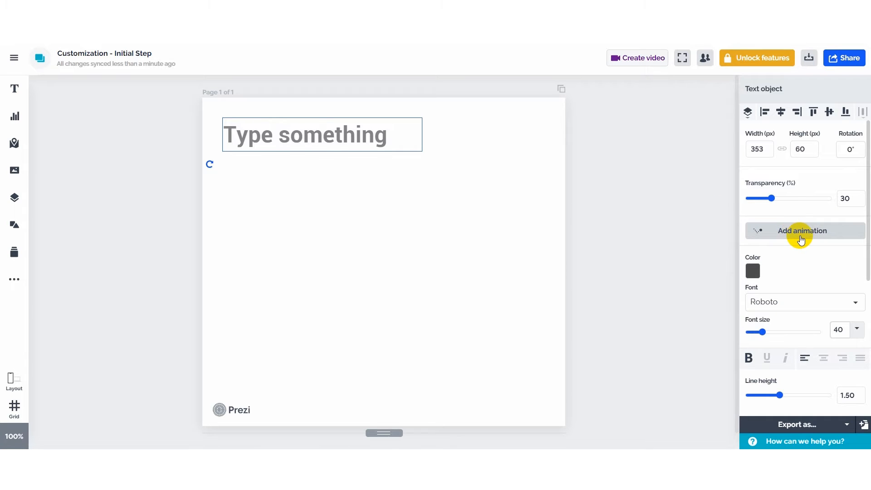
{"action": "left_click", "coordinate": [801, 240]}
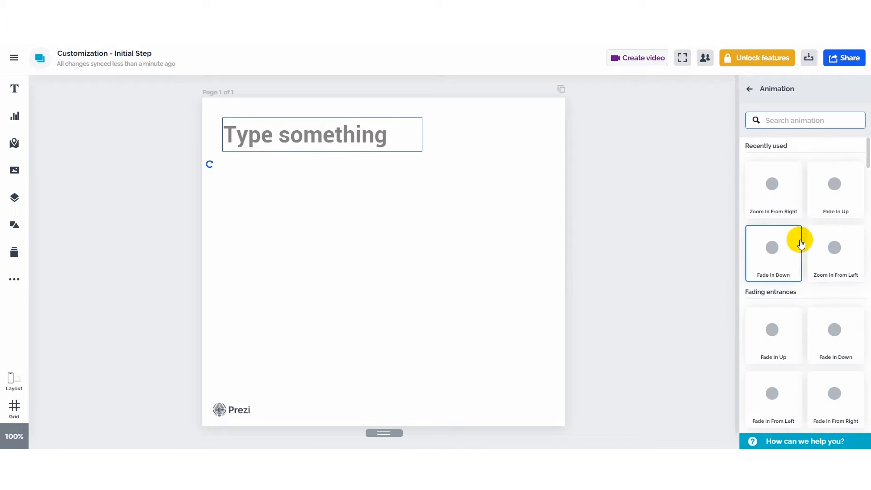
{"action": "scroll", "coordinate": [832, 273], "scroll_direction": "down", "scroll_amount": 10}
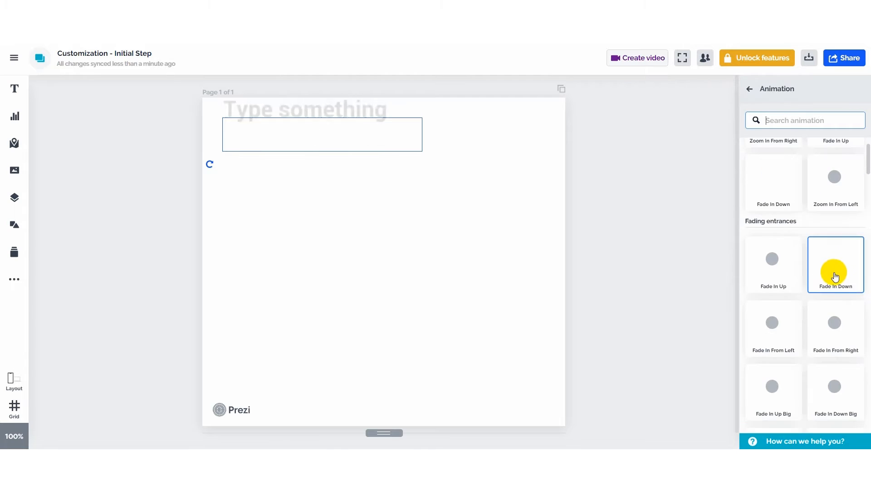
{"action": "scroll", "coordinate": [776, 321], "scroll_direction": "down", "scroll_amount": 3}
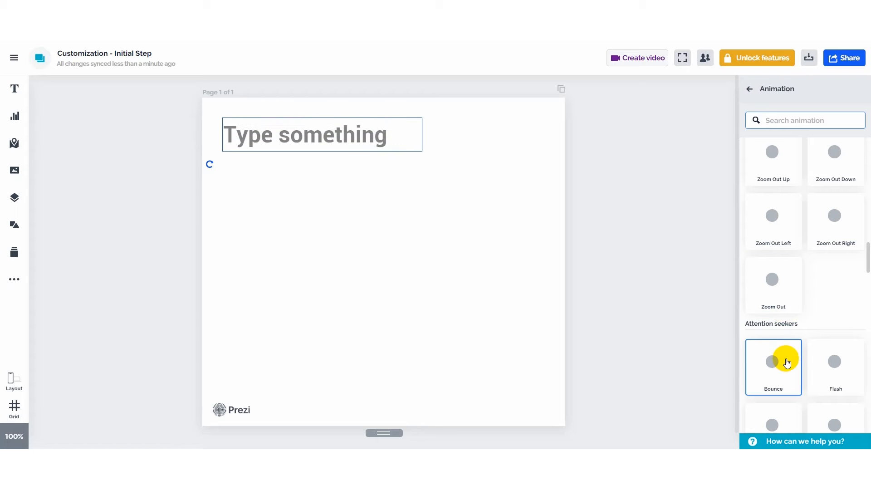
{"action": "scroll", "coordinate": [787, 359], "scroll_direction": "up", "scroll_amount": 10}
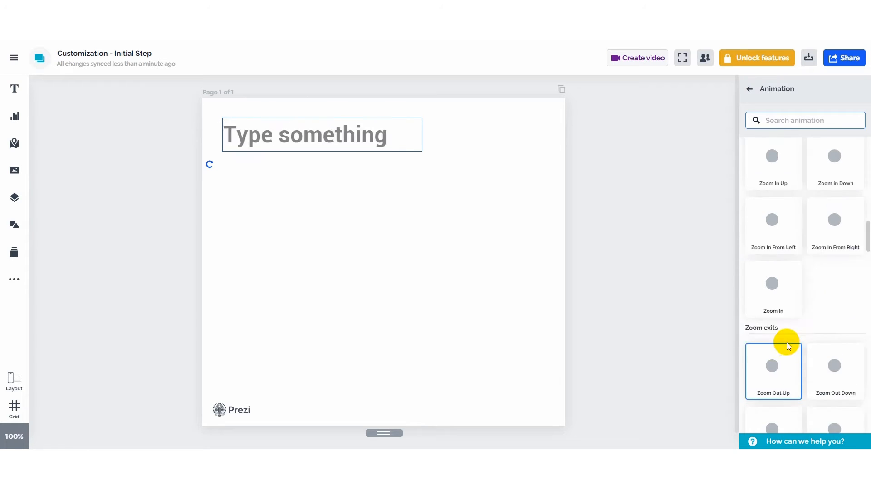
{"action": "scroll", "coordinate": [783, 254], "scroll_direction": "up", "scroll_amount": 10}
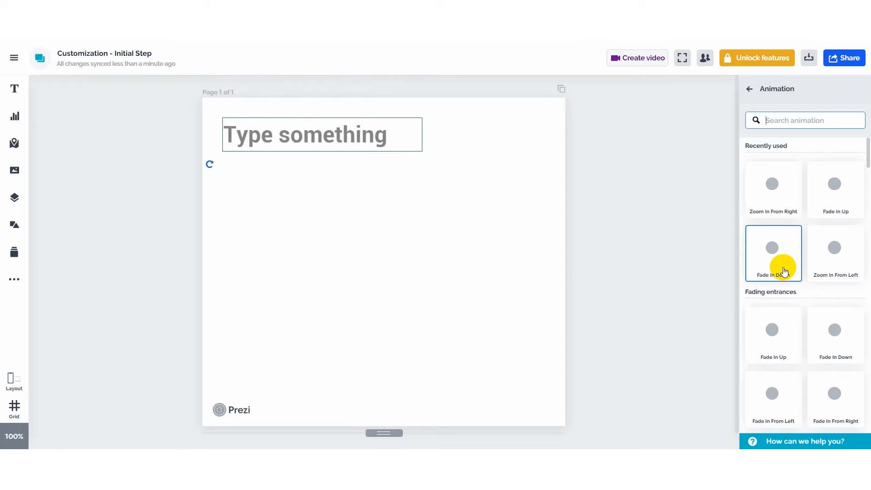
{"action": "left_click", "coordinate": [785, 271]}
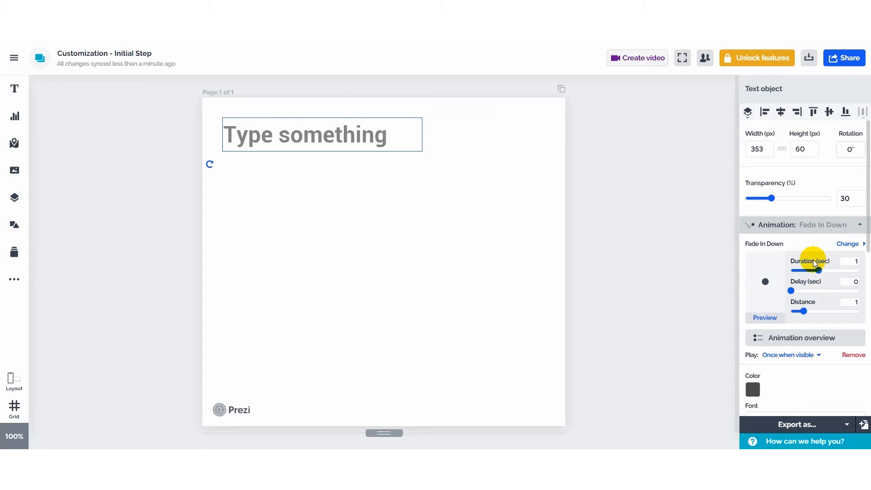
Reopen the title's animation choices and pick Fade In Down again.
{"action": "scroll", "coordinate": [825, 251], "scroll_direction": "down", "scroll_amount": 2}
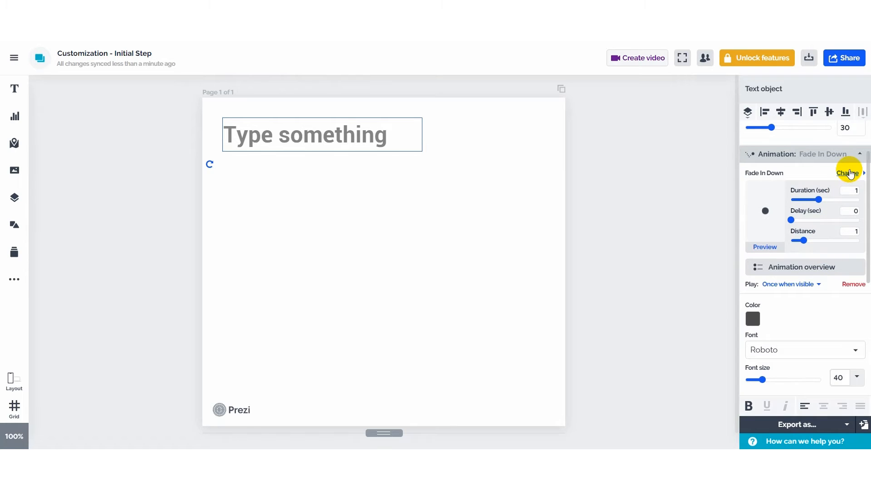
{"action": "left_click", "coordinate": [849, 173]}
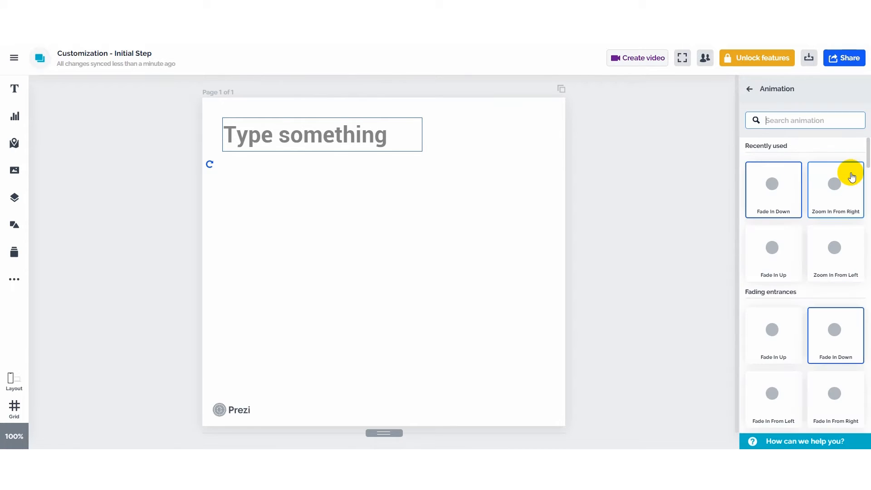
{"action": "left_click", "coordinate": [776, 199]}
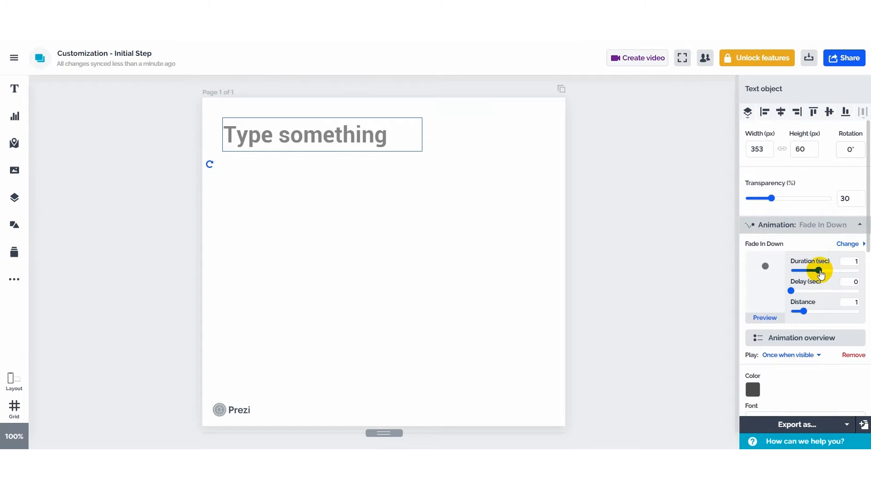
Set the title's Fade In Down animation to a duration of 2 seconds and a distance of 2.
{"action": "left_click", "coordinate": [848, 265]}
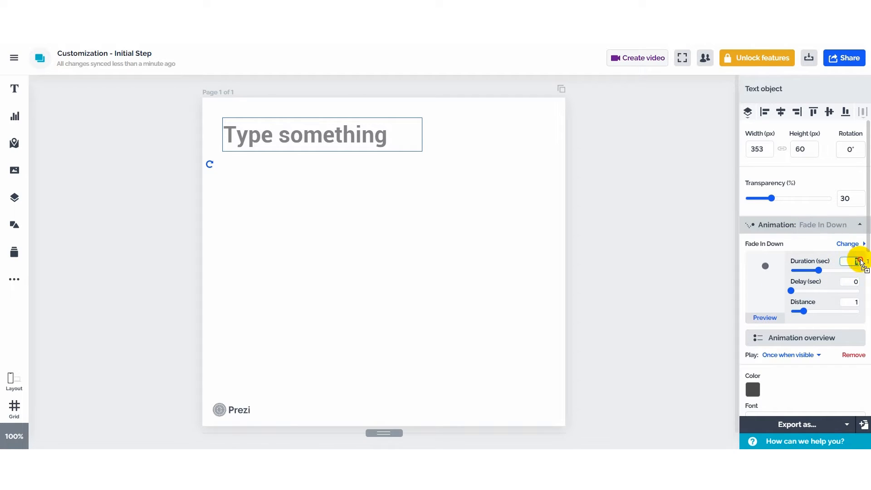
{"action": "type", "text": "2"}
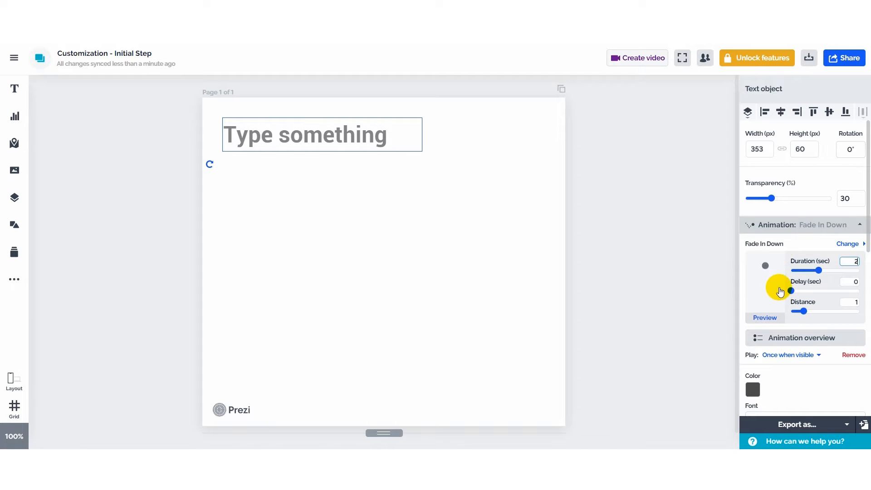
{"action": "left_click", "coordinate": [856, 302]}
{"action": "type", "text": "2"}
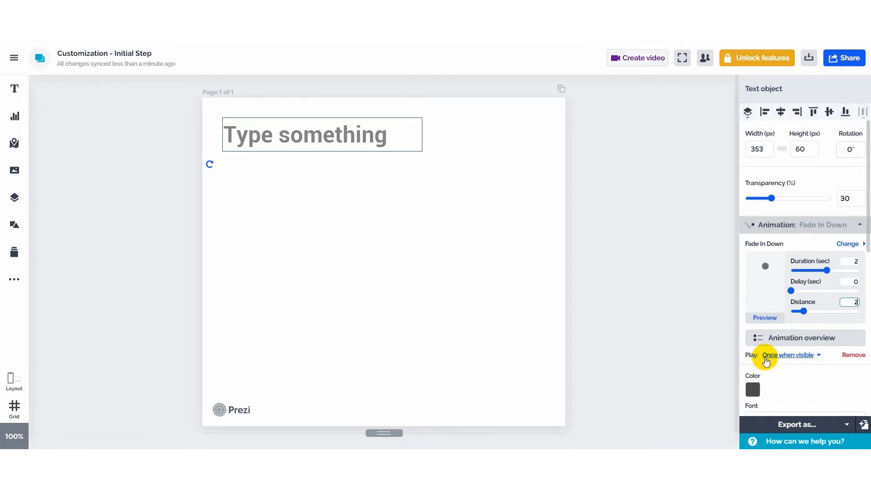
Try the Always play mode for the title's animation, preview it, and set the play mode back to Once when visible.
{"action": "left_click", "coordinate": [799, 359]}
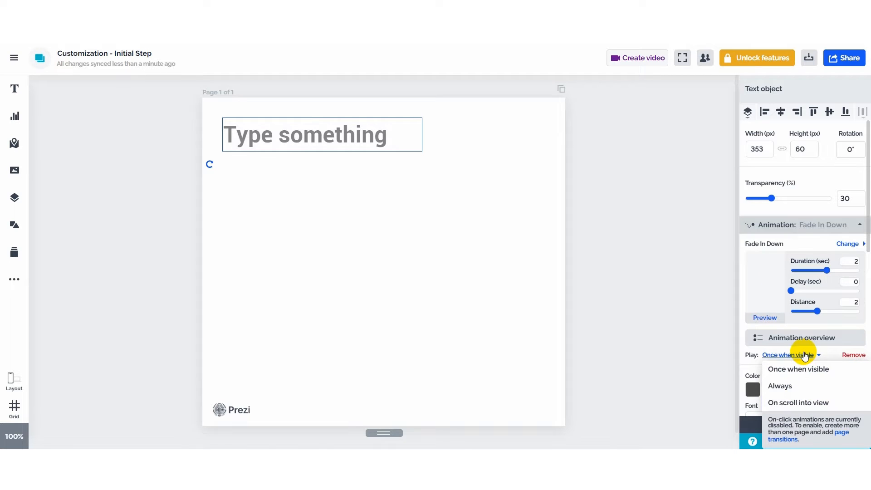
{"action": "left_click", "coordinate": [795, 369]}
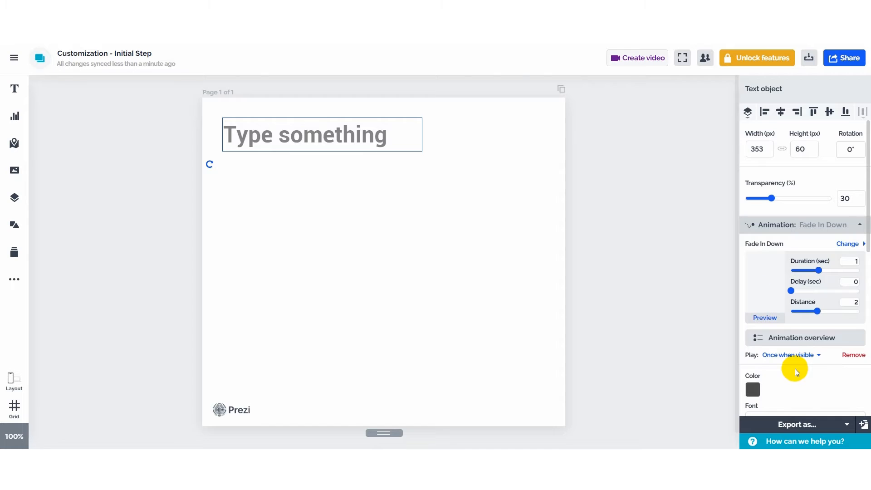
{"action": "left_click", "coordinate": [797, 355]}
{"action": "left_click", "coordinate": [781, 387]}
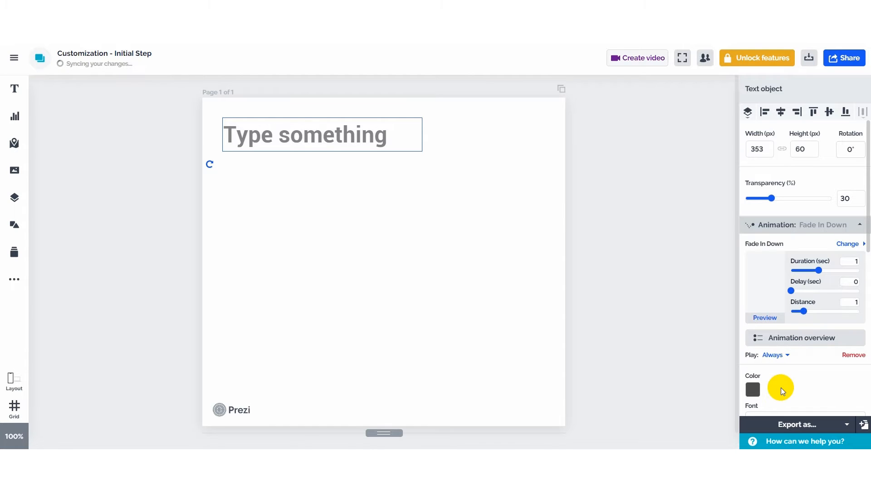
{"action": "left_click", "coordinate": [766, 318]}
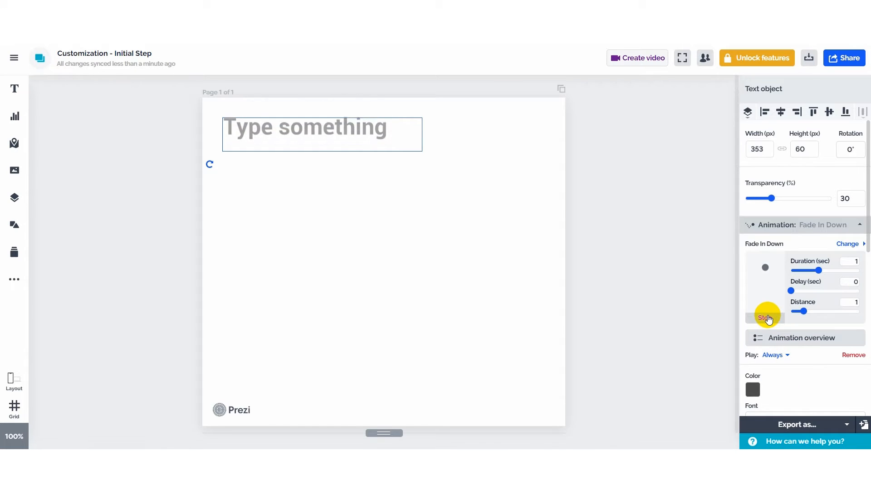
{"action": "left_click", "coordinate": [777, 355]}
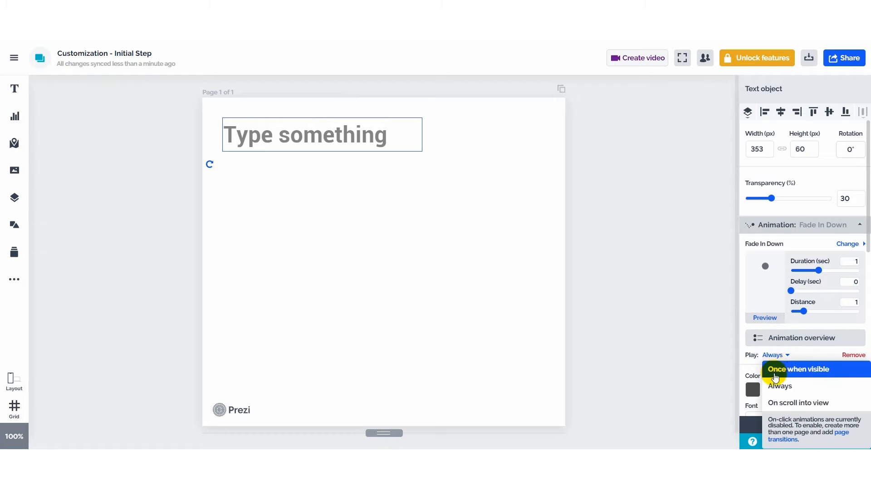
{"action": "left_click", "coordinate": [777, 370]}
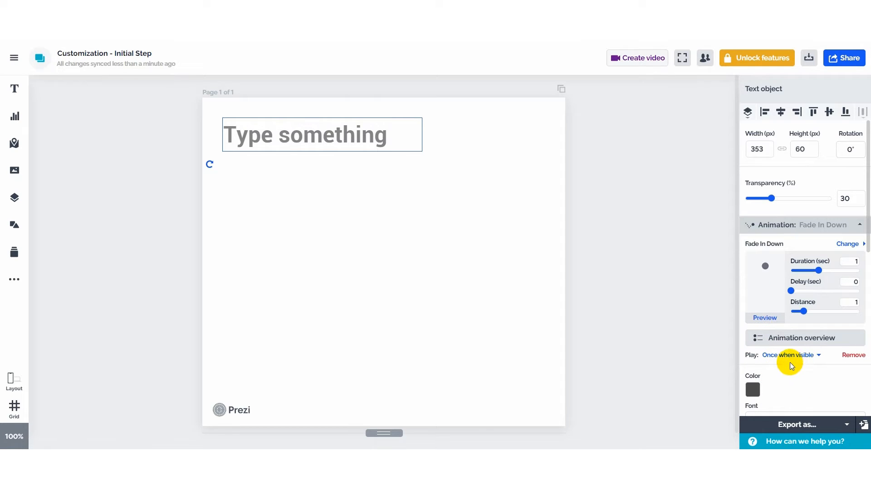
Examine the title's animation settings in the page's animation overview, and look at the available text types.
{"action": "left_click", "coordinate": [793, 338]}
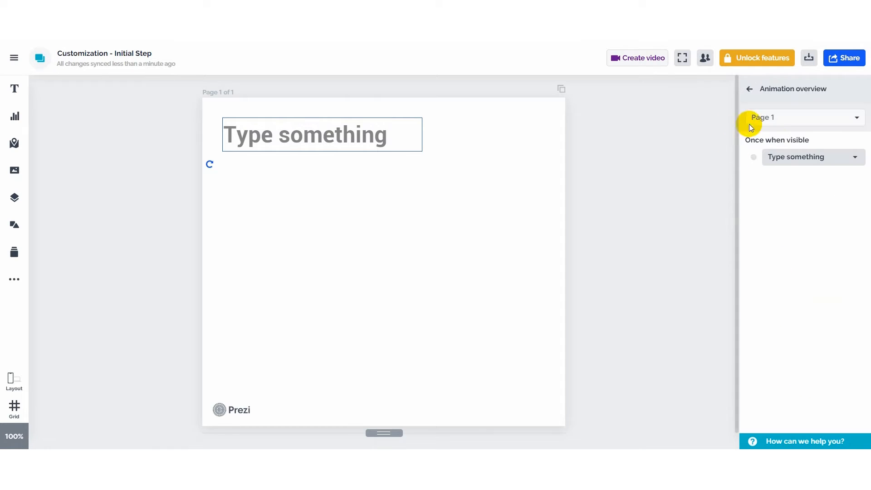
{"action": "left_click", "coordinate": [801, 161]}
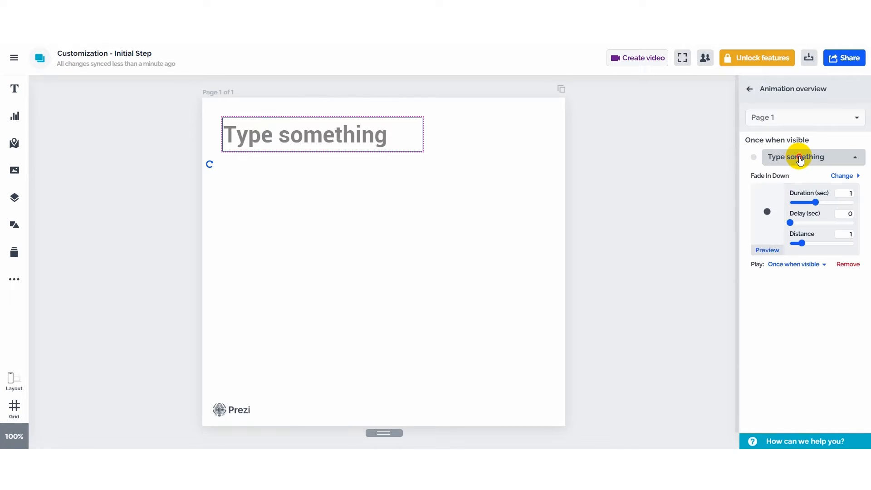
{"action": "left_click", "coordinate": [800, 159]}
{"action": "left_click", "coordinate": [800, 159]}
{"action": "left_click", "coordinate": [799, 158]}
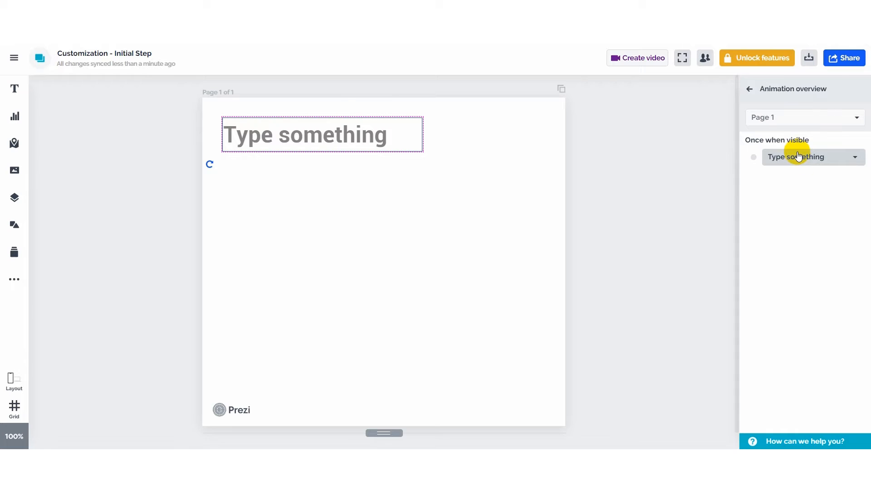
{"action": "left_click", "coordinate": [750, 90]}
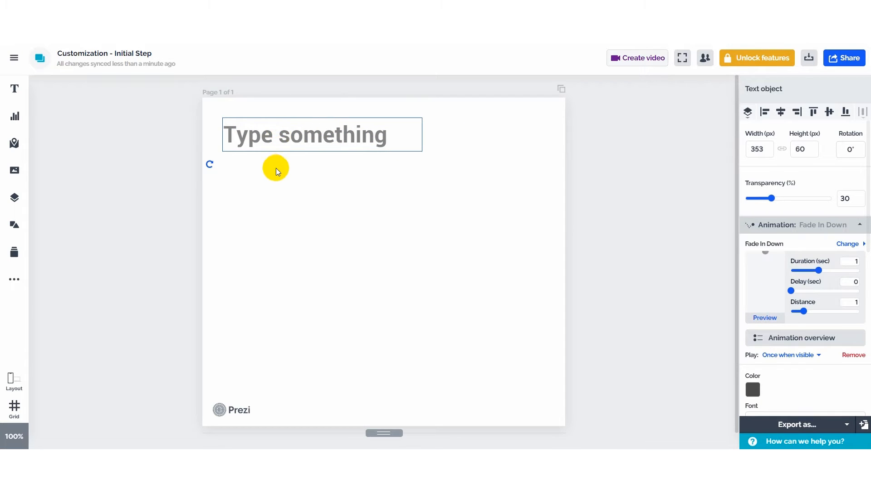
{"action": "left_click", "coordinate": [16, 96]}
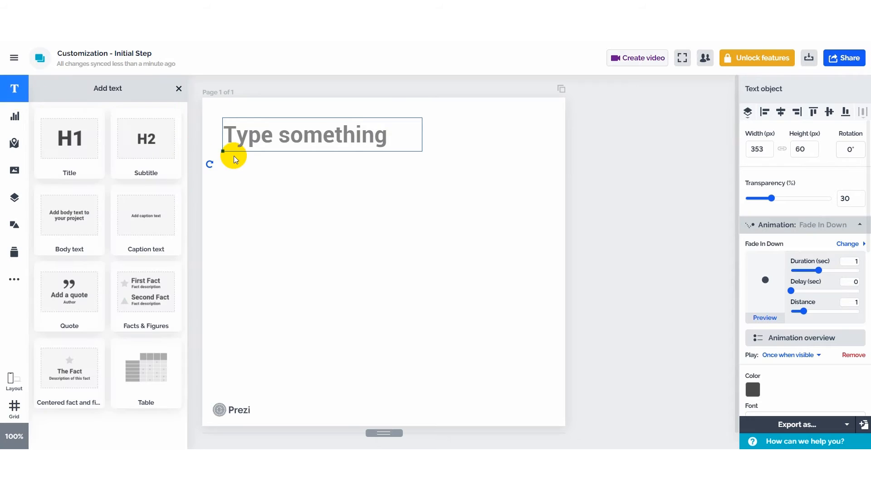
{"action": "left_click", "coordinate": [177, 89]}
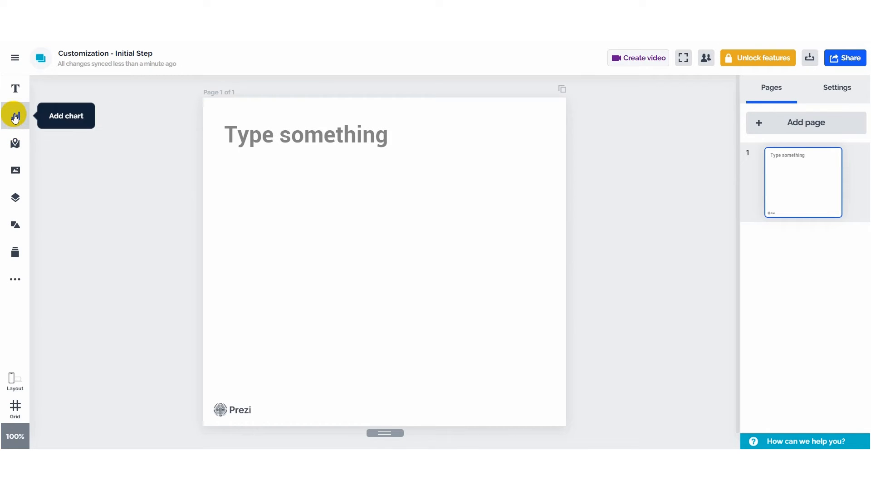
Replace the title's text with "Working with Charts" and widen its text box to about 378 px so it fits on one line.
{"action": "left_click", "coordinate": [261, 142]}
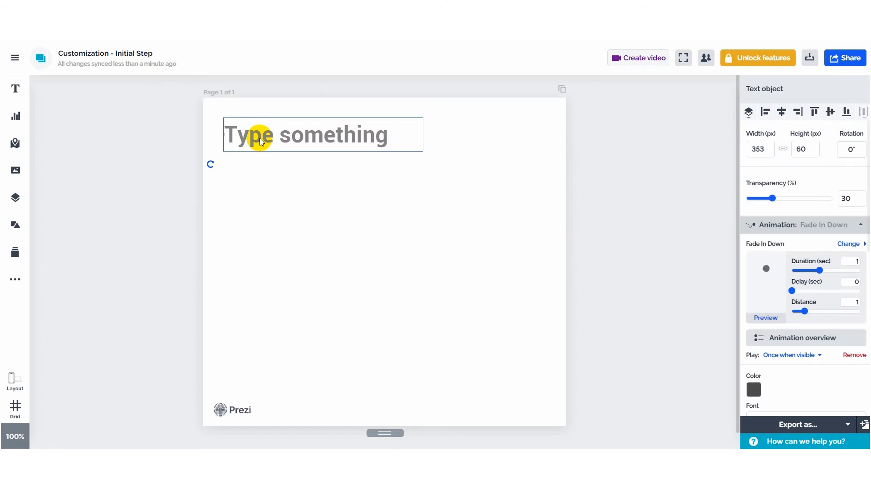
{"action": "double_click", "coordinate": [261, 141]}
{"action": "key", "text": "ctrl+a"}
{"action": "type", "text": "W"}
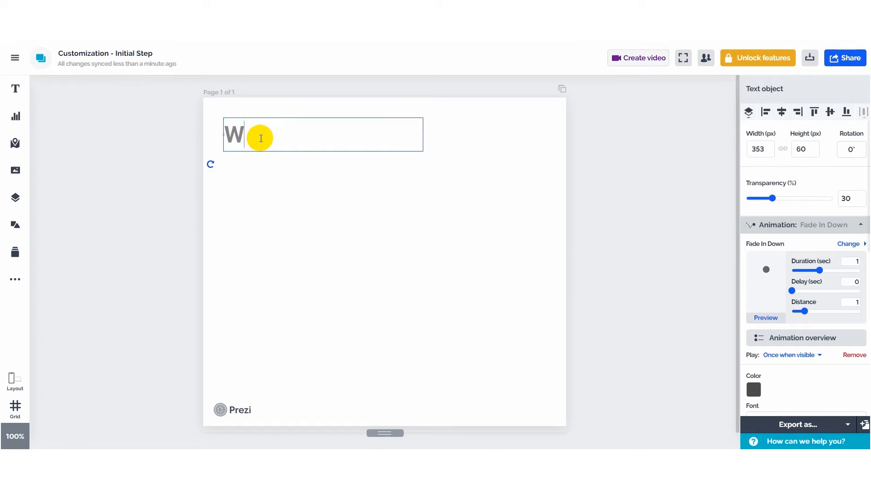
{"action": "type", "text": "orking with C"}
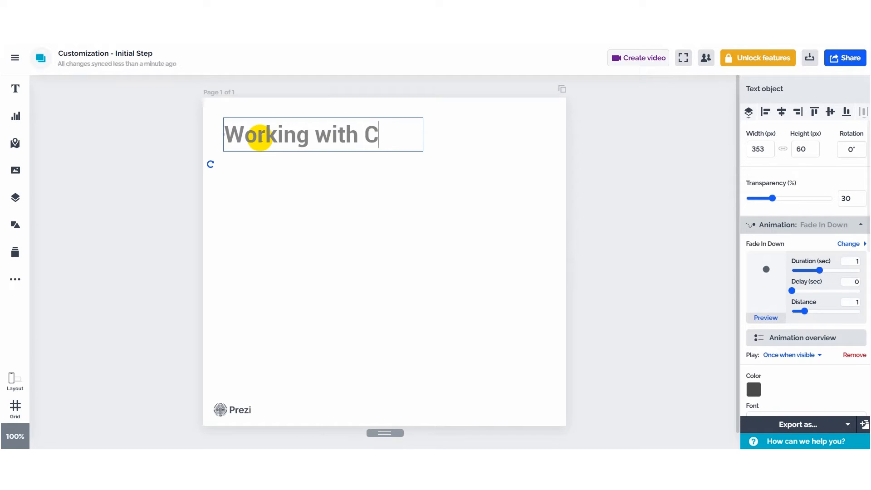
{"action": "type", "text": "harts"}
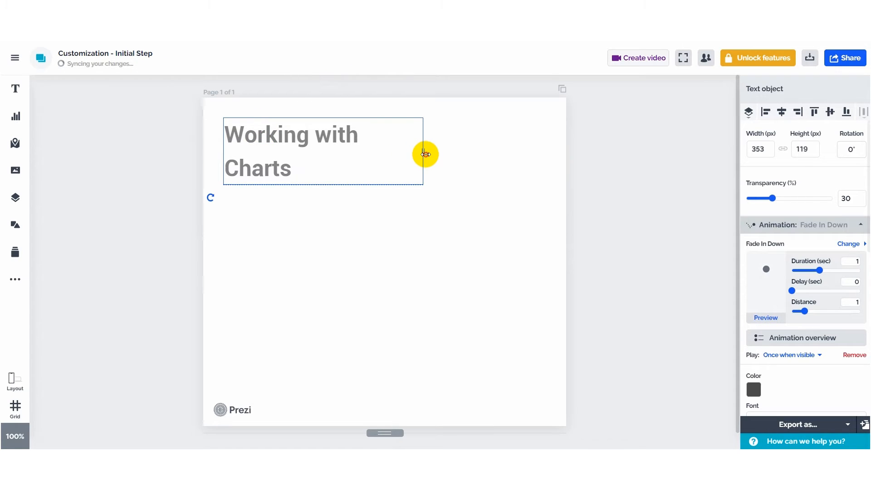
{"action": "left_click_drag", "start_coordinate": [425, 154], "coordinate": [439, 152]}
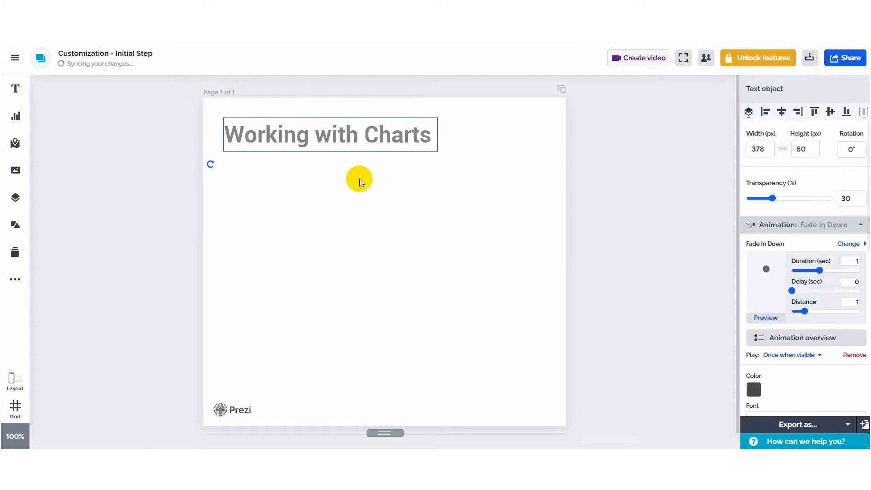
{"action": "left_click", "coordinate": [152, 160]}
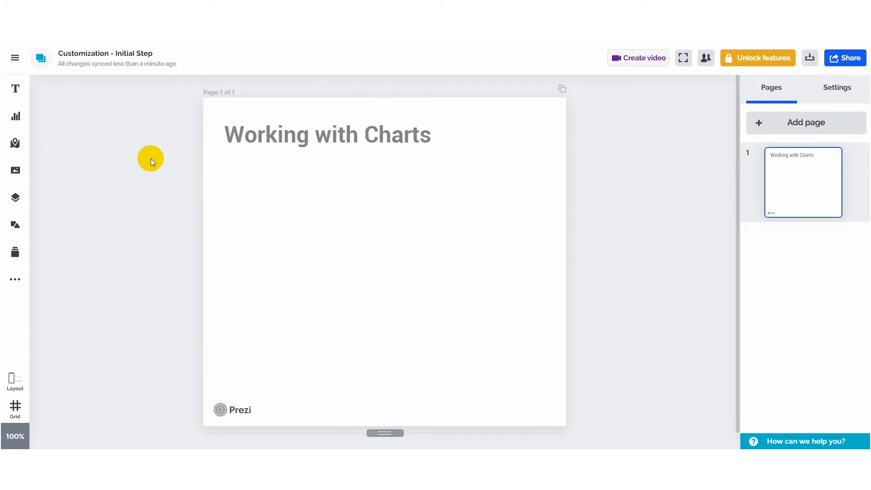
Insert a Line chart on the page and move it down so it sits just below the title.
{"action": "left_click", "coordinate": [17, 117]}
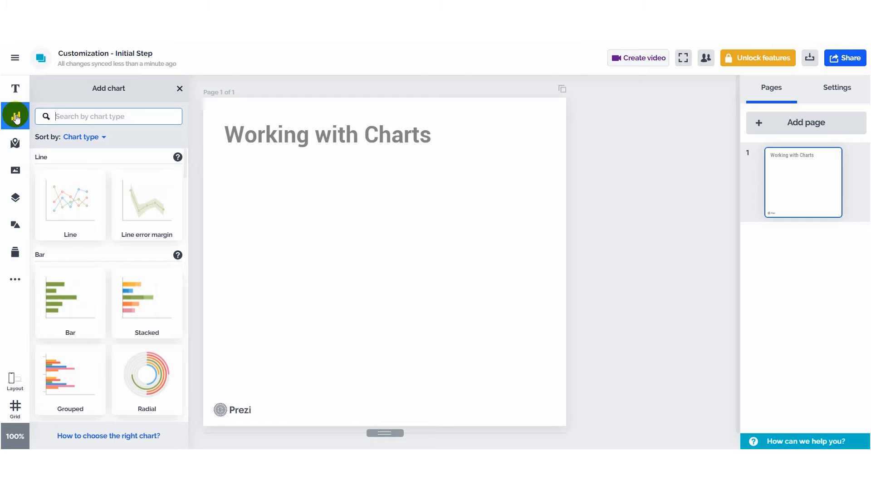
{"action": "mouse_move", "coordinate": [124, 349]}
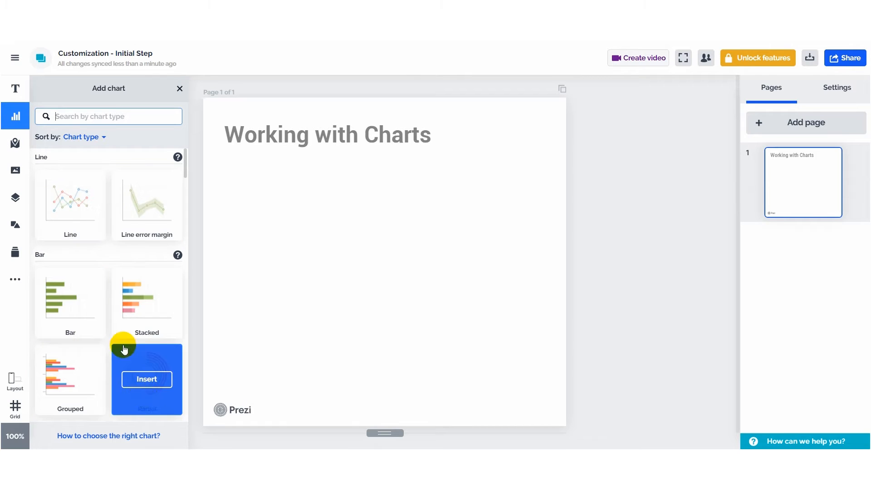
{"action": "left_click", "coordinate": [67, 207]}
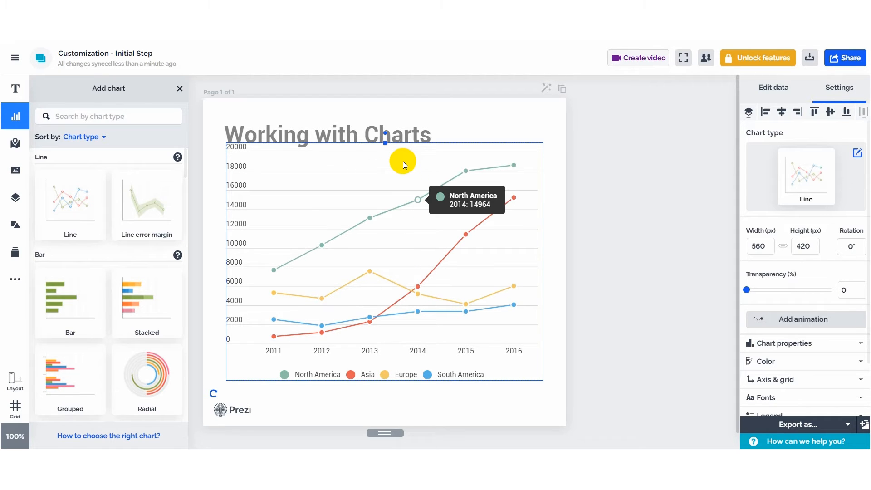
{"action": "left_click_drag", "start_coordinate": [403, 161], "coordinate": [402, 175]}
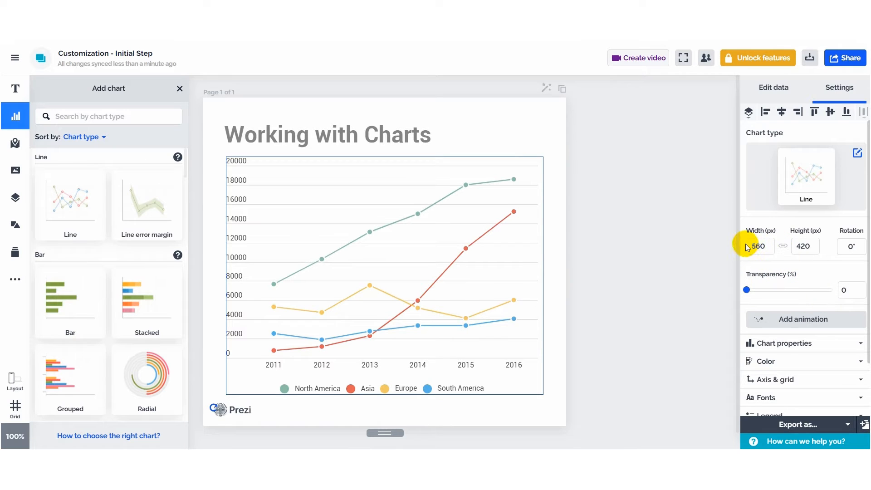
Add the Fade In Up animation to the line chart.
{"action": "left_click", "coordinate": [852, 245]}
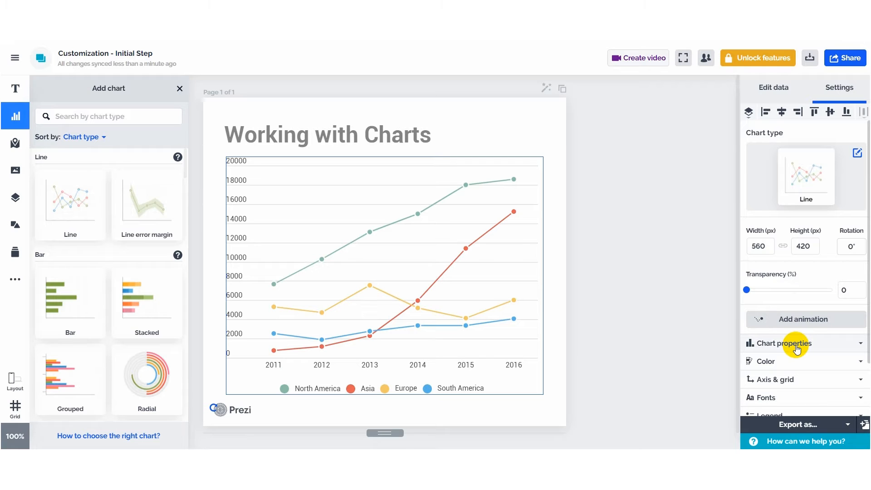
{"action": "left_click", "coordinate": [806, 326]}
{"action": "mouse_move", "coordinate": [769, 268]}
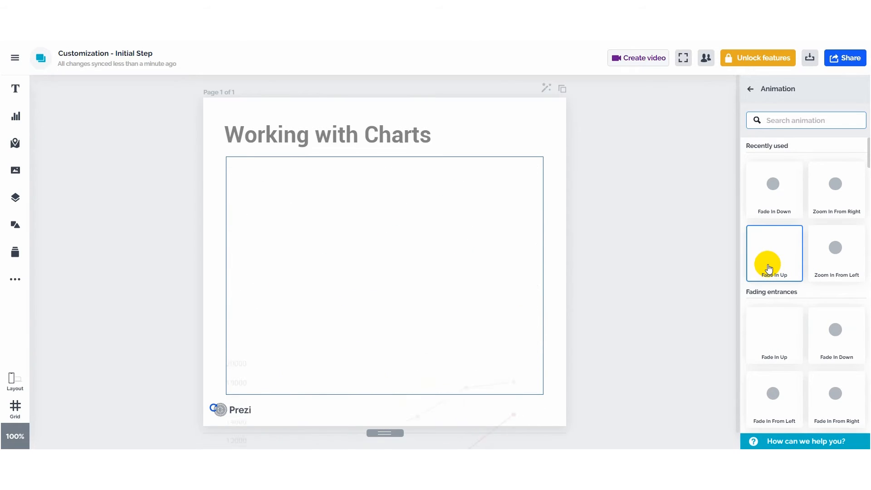
{"action": "left_click", "coordinate": [770, 270]}
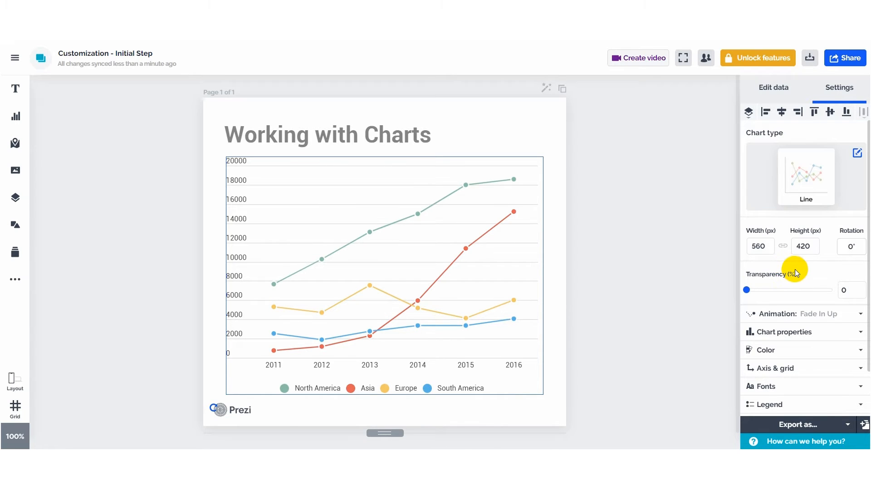
Set the chart's Fade In Up animation to a duration of 2 seconds and a distance of 2, and preview it.
{"action": "left_click", "coordinate": [784, 314]}
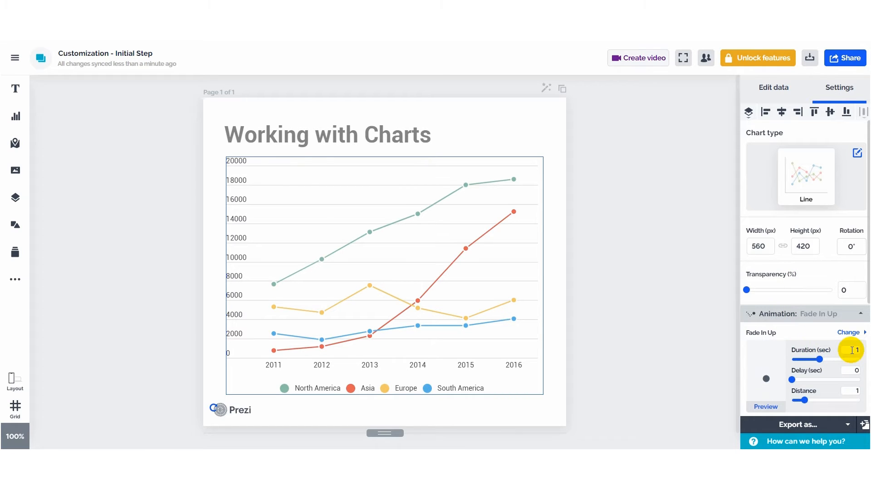
{"action": "left_click", "coordinate": [850, 349]}
{"action": "type", "text": "2"}
{"action": "left_click", "coordinate": [851, 390]}
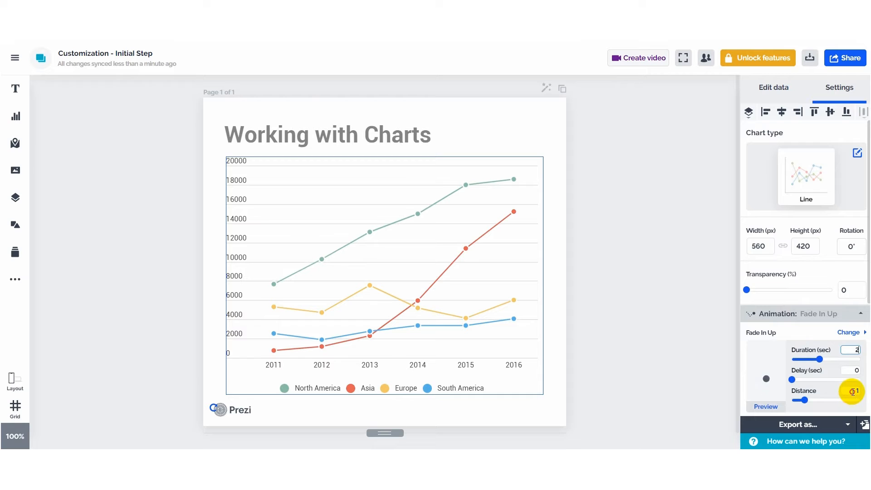
{"action": "type", "text": "2"}
{"action": "left_click", "coordinate": [767, 407]}
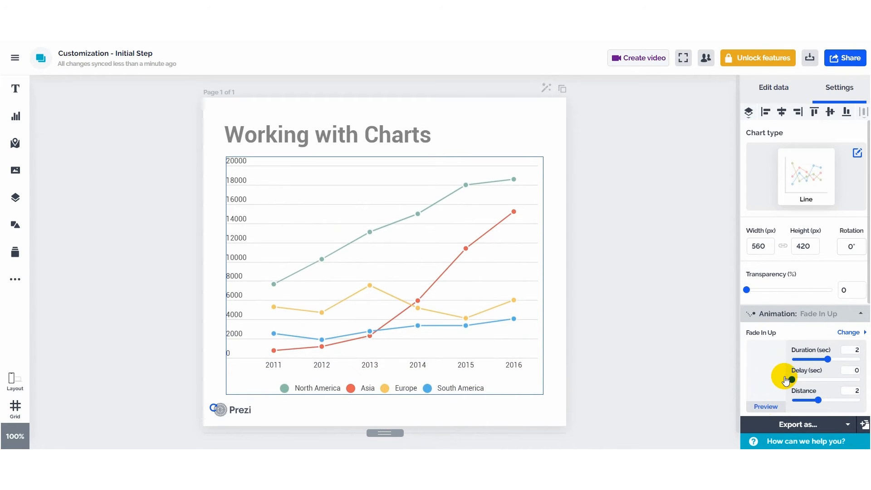
Set the line chart's animation to play Once when visible.
{"action": "scroll", "coordinate": [789, 349], "scroll_direction": "down", "scroll_amount": 3}
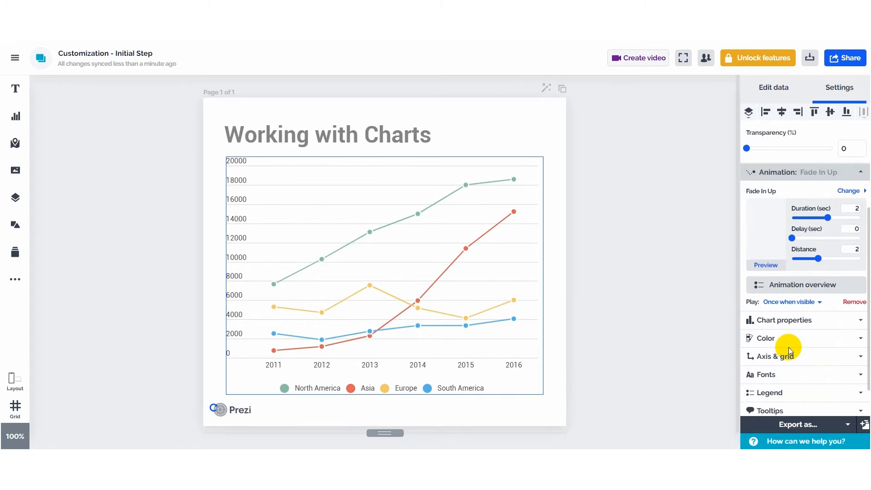
{"action": "left_click", "coordinate": [802, 302]}
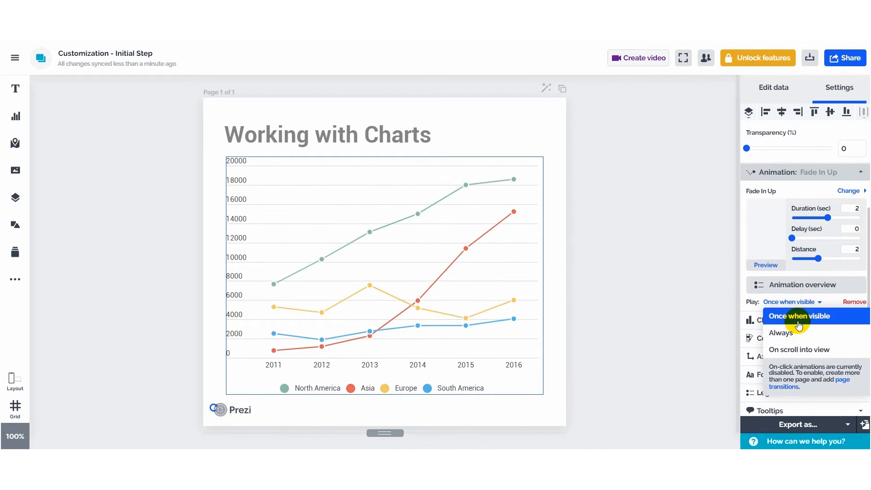
{"action": "left_click", "coordinate": [798, 318]}
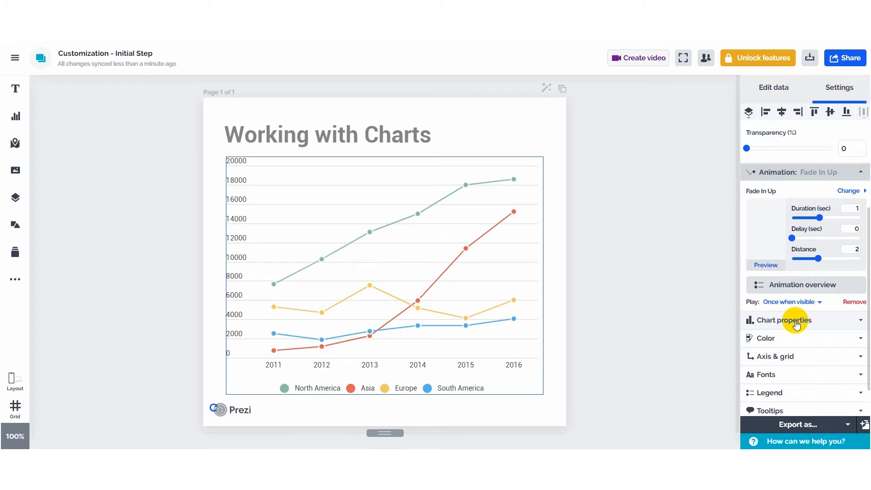
Try the line chart's Aggregate data and Accumulate values options one at a time, turning each off again.
{"action": "left_click", "coordinate": [796, 322]}
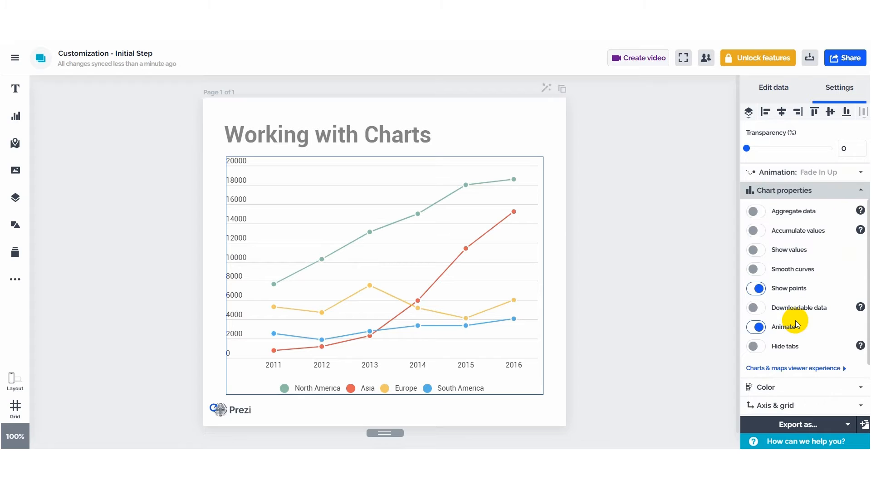
{"action": "left_click", "coordinate": [755, 213]}
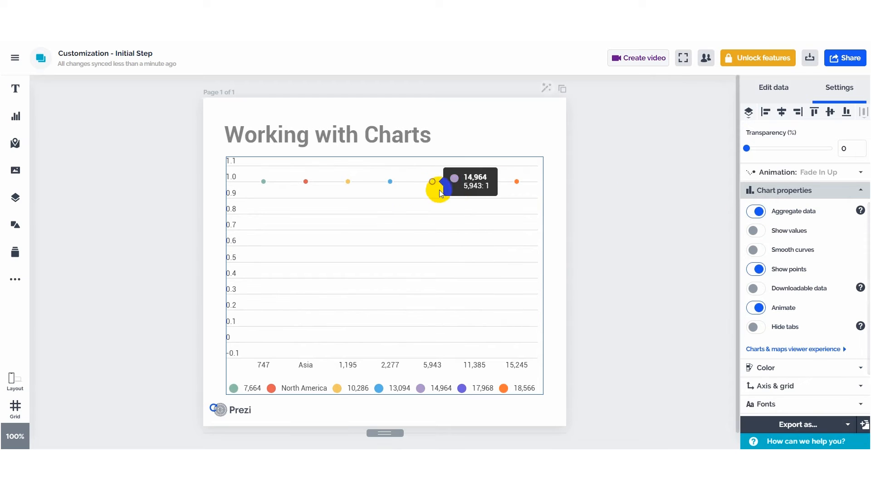
{"action": "mouse_move", "coordinate": [269, 185]}
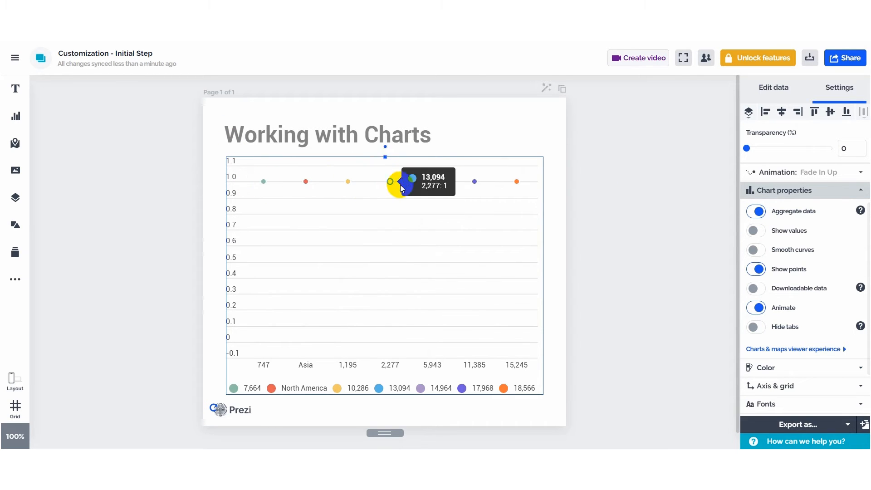
{"action": "left_click", "coordinate": [754, 212]}
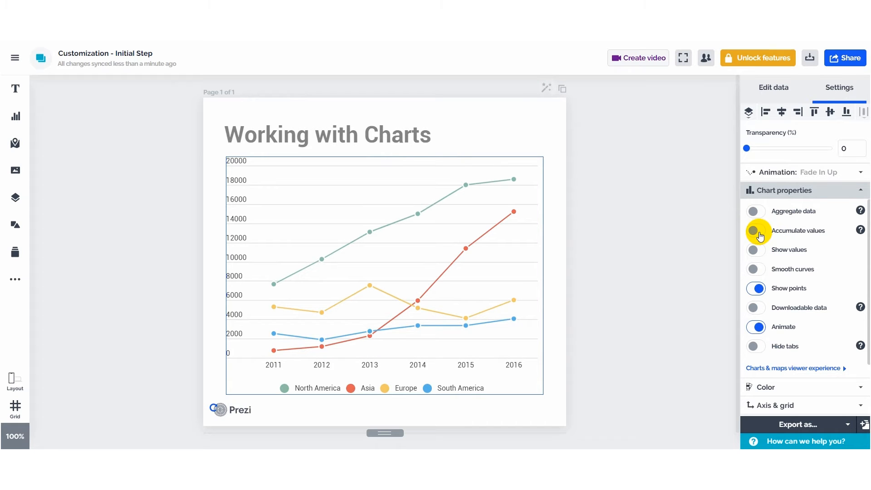
{"action": "left_click", "coordinate": [754, 231]}
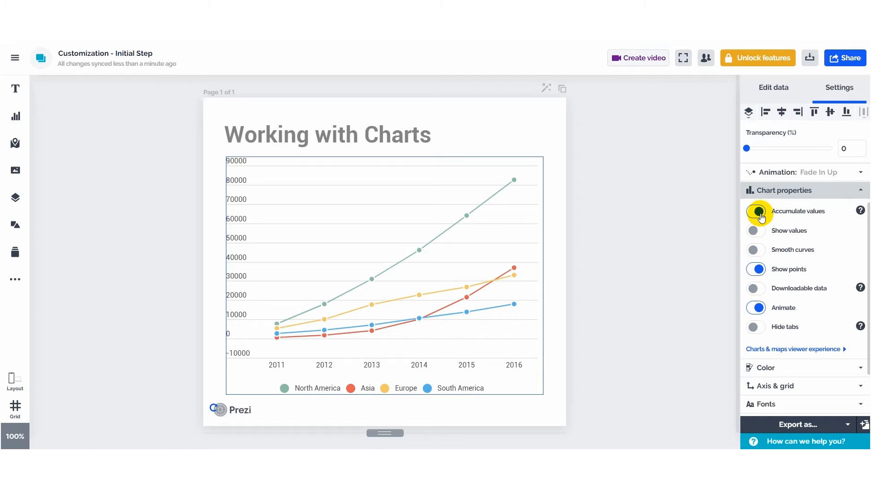
{"action": "left_click", "coordinate": [757, 213]}
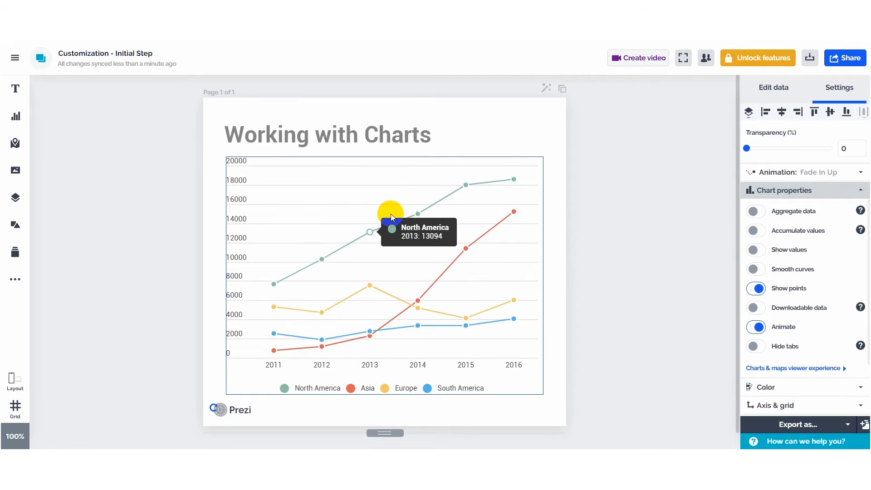
Show the values on the line chart, and try Smooth curves before switching back to straight lines.
{"action": "left_click", "coordinate": [756, 250]}
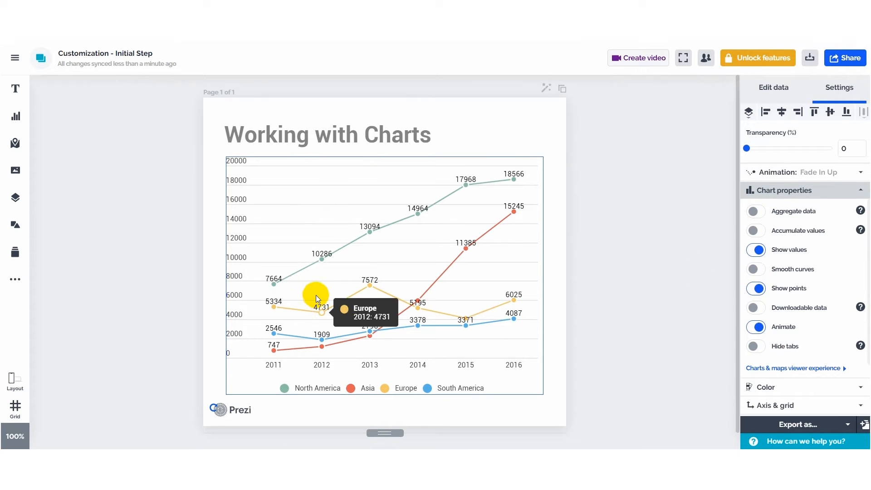
{"action": "left_click", "coordinate": [758, 269]}
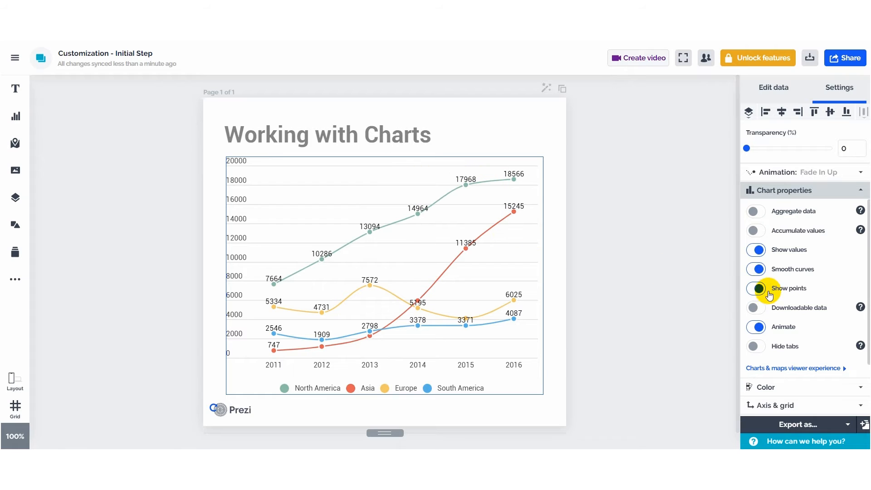
{"action": "left_click", "coordinate": [758, 269]}
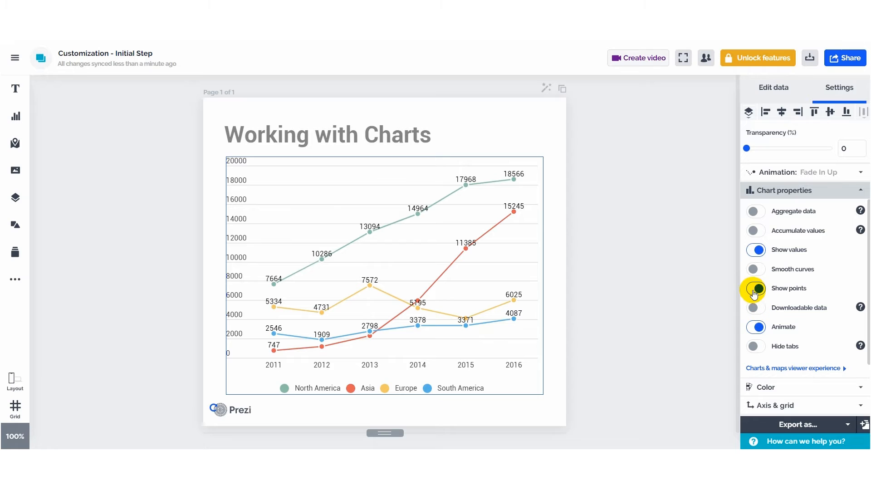
Try hiding the points on the chart's lines, and turn Show points back on.
{"action": "mouse_move", "coordinate": [540, 205]}
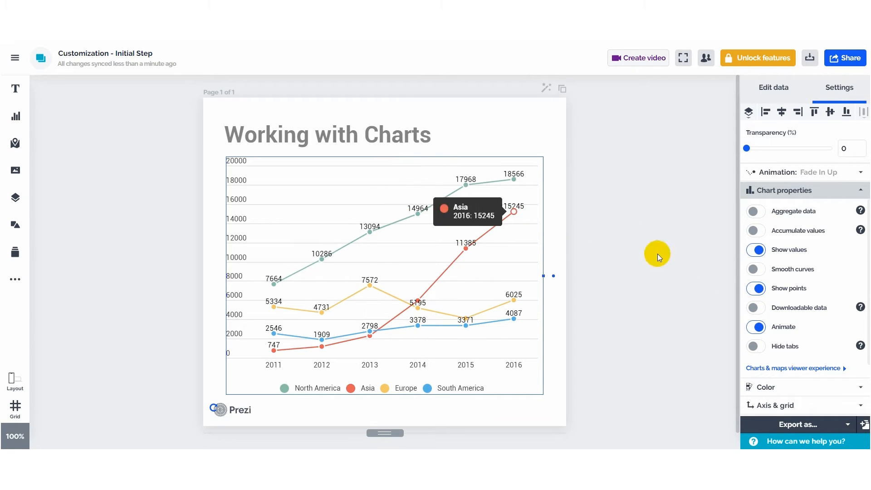
{"action": "left_click", "coordinate": [759, 289]}
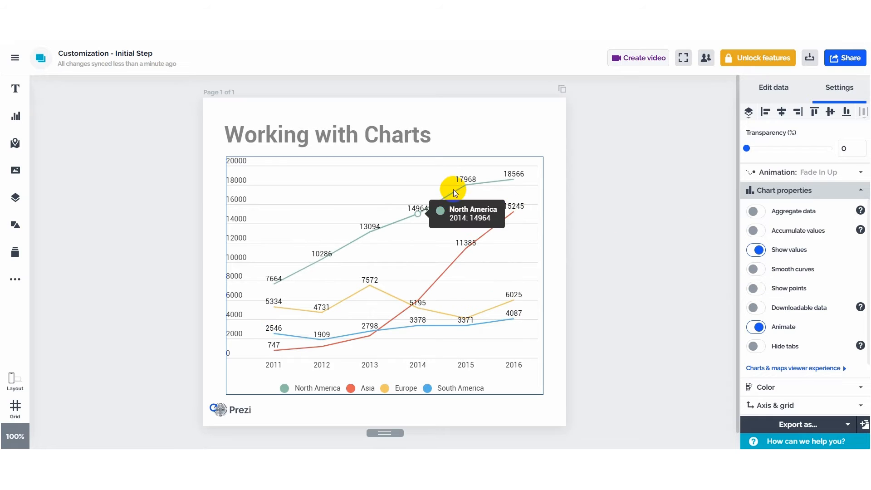
{"action": "mouse_move", "coordinate": [522, 215]}
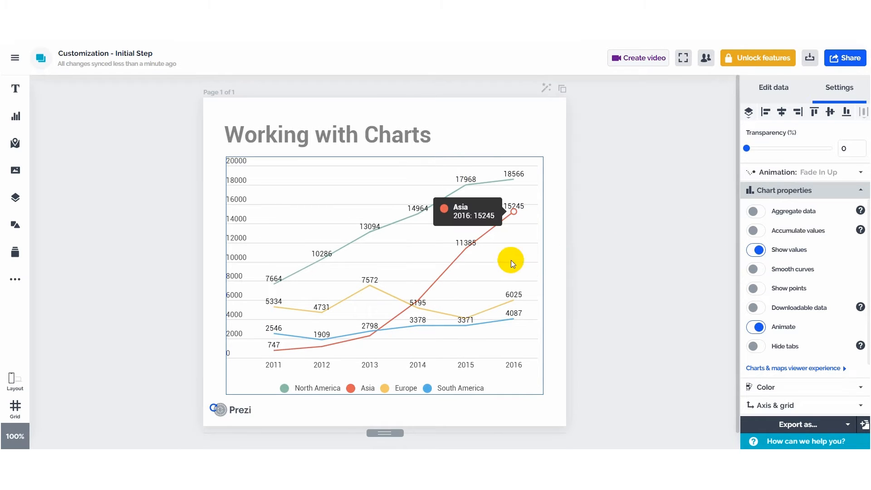
{"action": "left_click", "coordinate": [757, 289]}
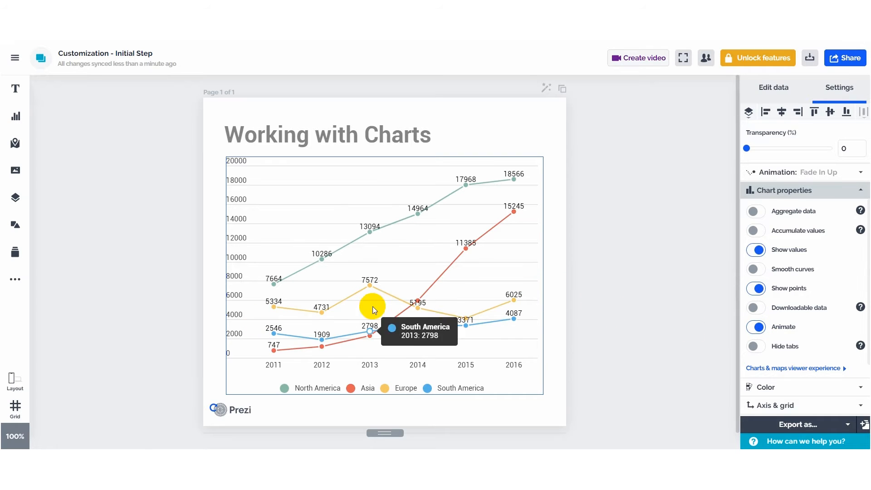
Try the chart with Animate off and with Hide tabs on, restoring each option after the trial.
{"action": "mouse_move", "coordinate": [518, 302]}
{"action": "left_click", "coordinate": [756, 326]}
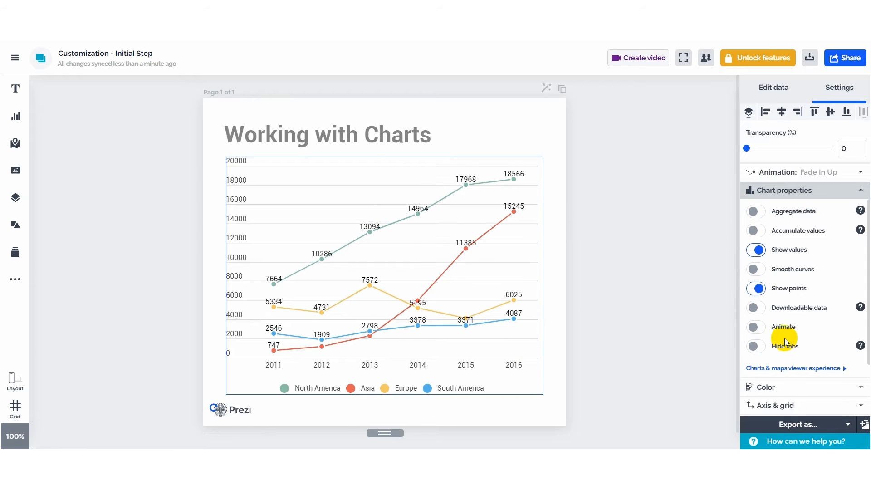
{"action": "left_click", "coordinate": [755, 326]}
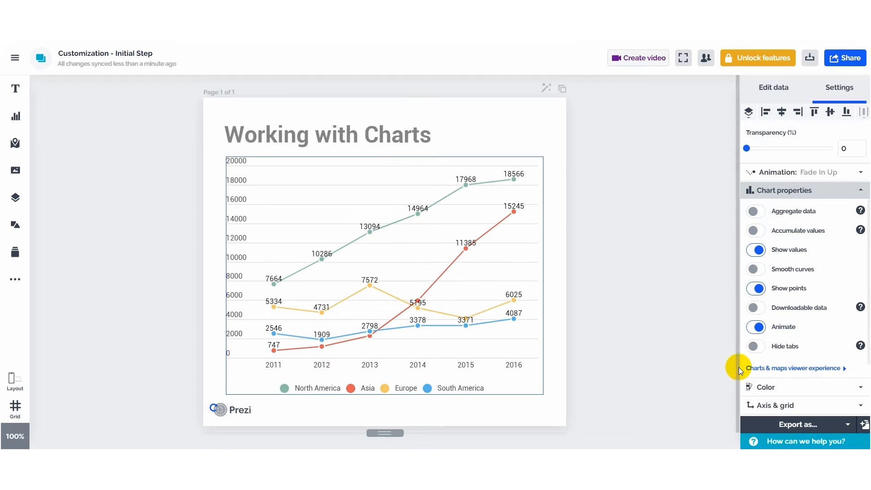
{"action": "left_click", "coordinate": [758, 348]}
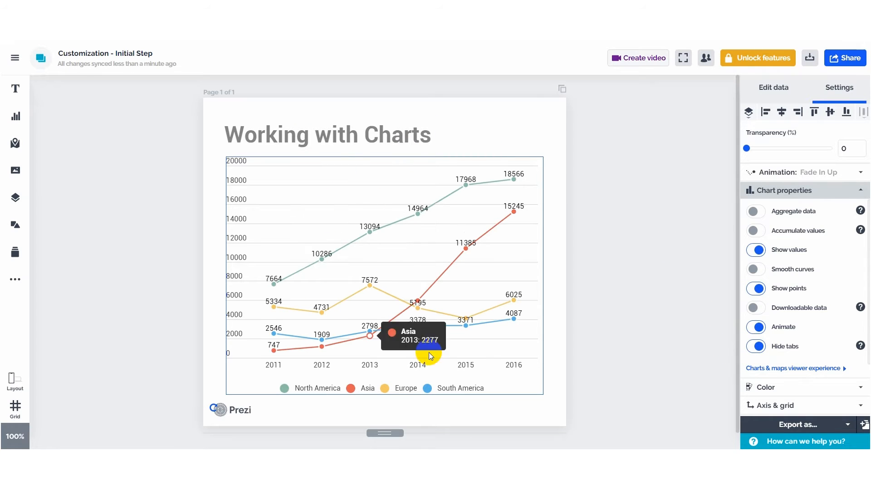
{"action": "left_click", "coordinate": [757, 347]}
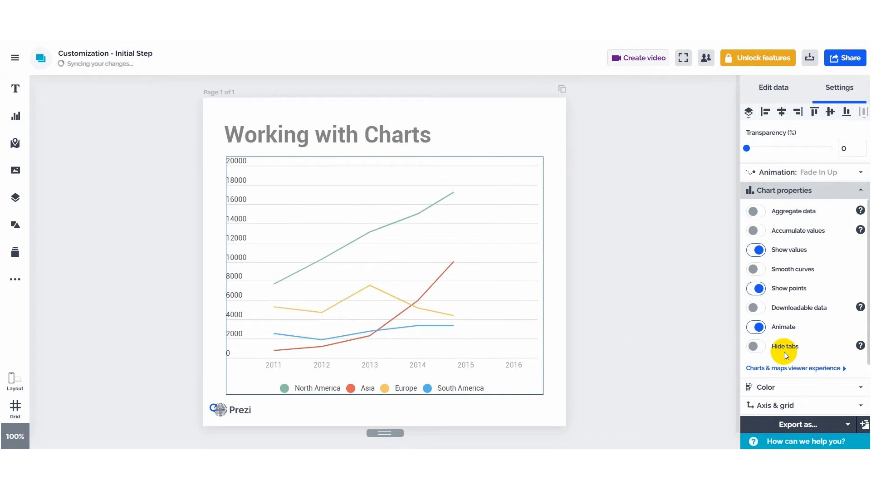
Examine the chart's color settings, including the series colors, the data outline color and the value colors.
{"action": "left_click", "coordinate": [767, 388]}
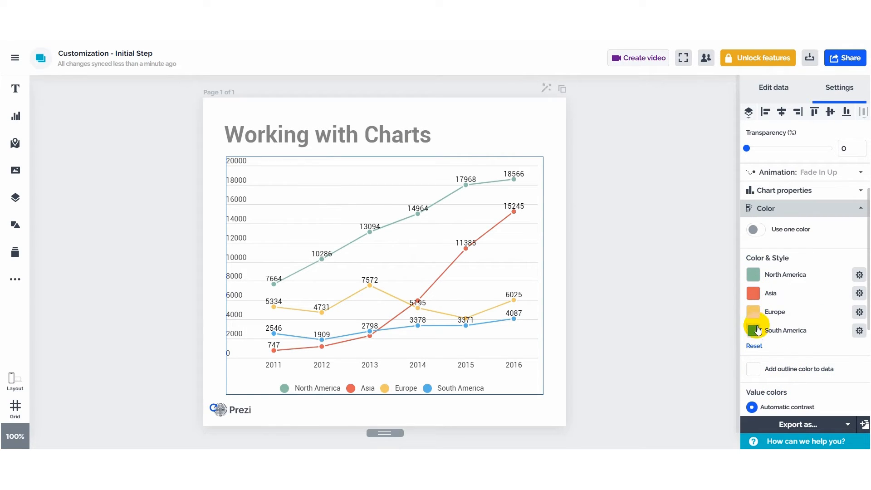
{"action": "mouse_move", "coordinate": [474, 245]}
{"action": "scroll", "coordinate": [763, 371], "scroll_direction": "down", "scroll_amount": 2}
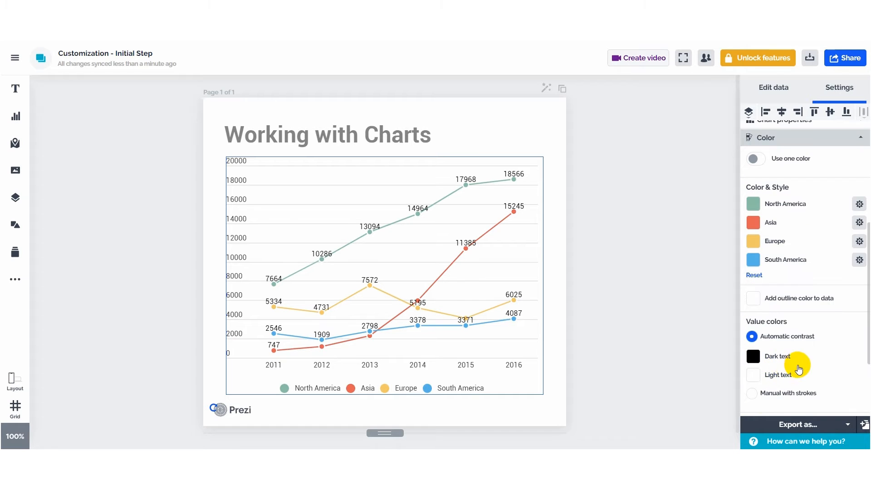
{"action": "scroll", "coordinate": [812, 359], "scroll_direction": "down", "scroll_amount": 2}
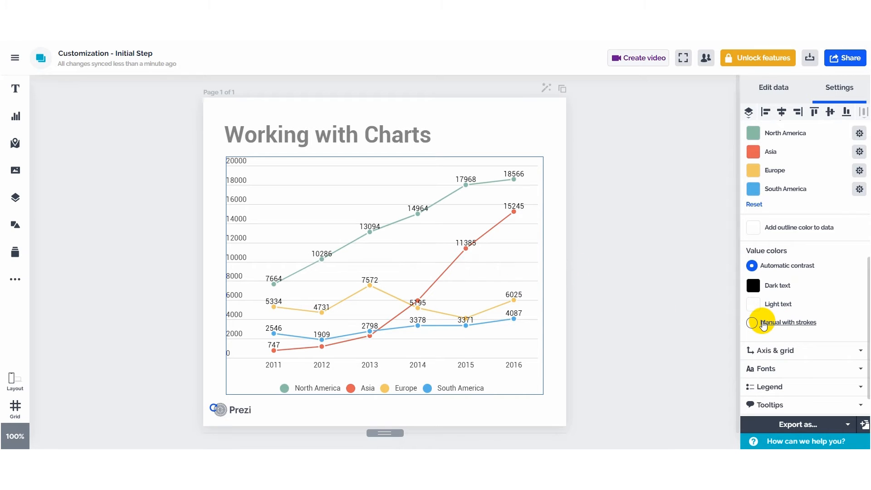
{"action": "scroll", "coordinate": [753, 324], "scroll_direction": "down", "scroll_amount": 2}
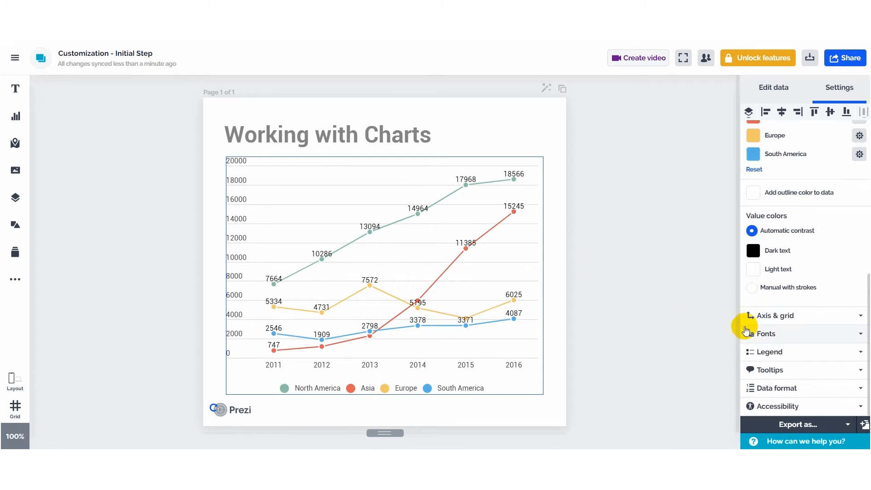
Try showing the chart's axis labels on x only and on y only, and restore them to Show on x and y.
{"action": "left_click", "coordinate": [772, 316]}
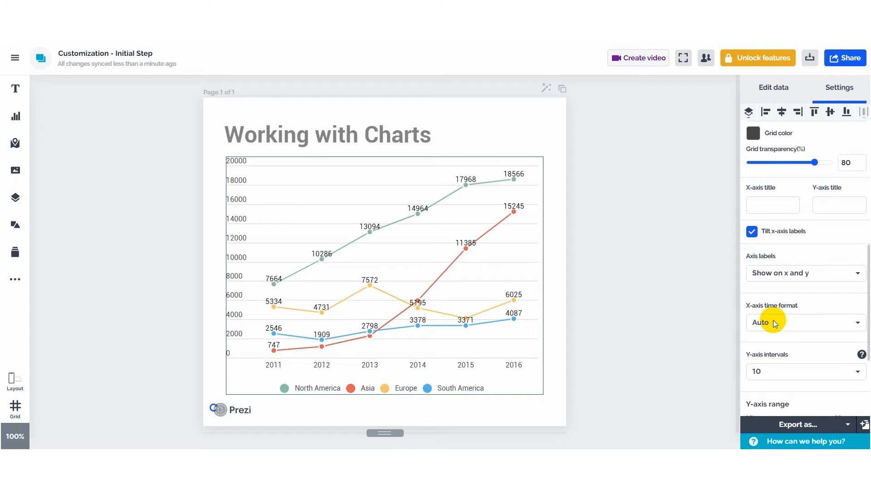
{"action": "scroll", "coordinate": [789, 257], "scroll_direction": "down", "scroll_amount": 2}
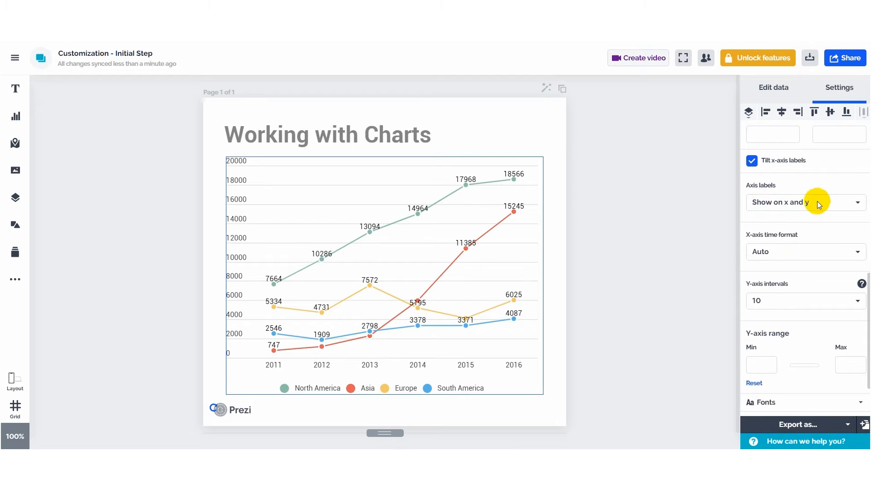
{"action": "left_click", "coordinate": [785, 207]}
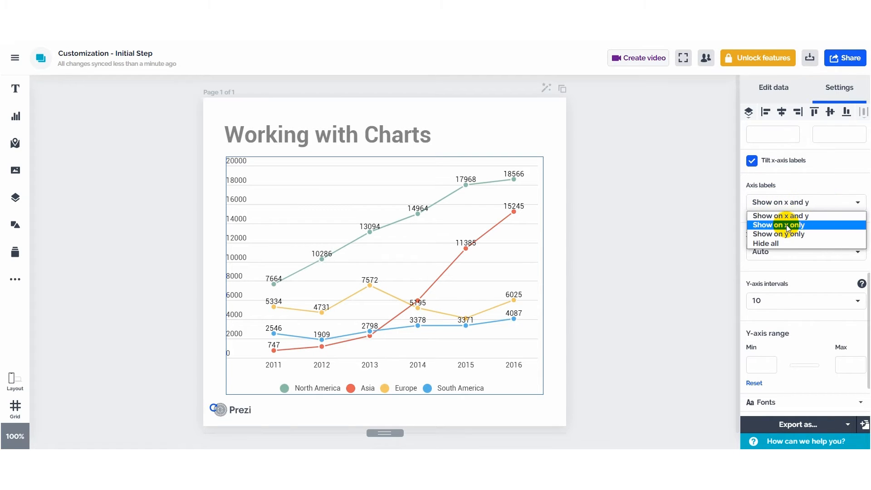
{"action": "left_click", "coordinate": [786, 225]}
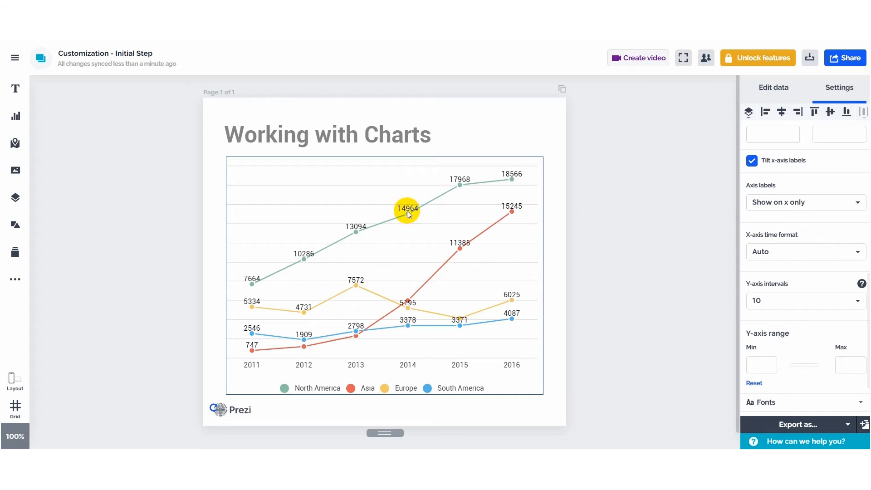
{"action": "left_click", "coordinate": [790, 203]}
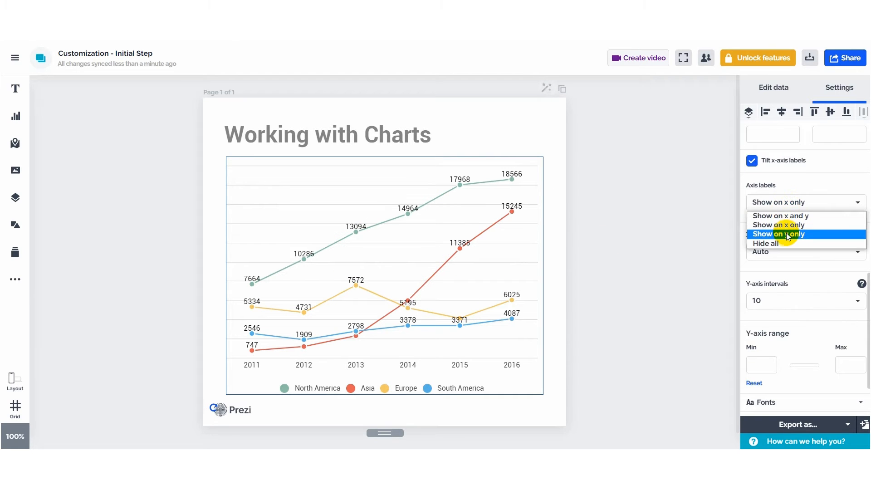
{"action": "left_click", "coordinate": [786, 233]}
{"action": "left_click", "coordinate": [795, 207]}
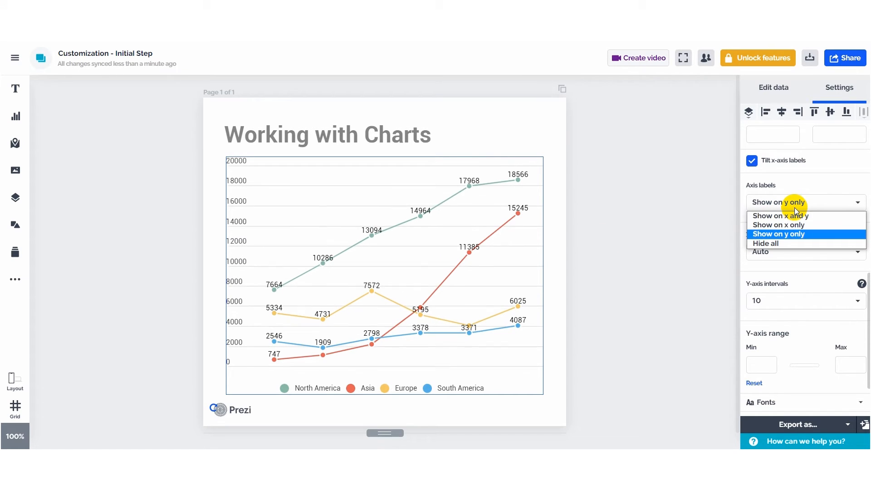
{"action": "left_click", "coordinate": [773, 218]}
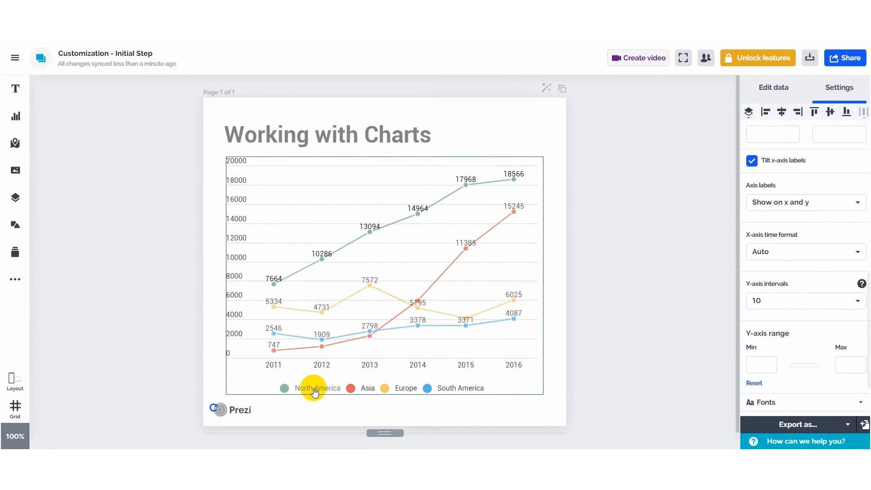
Examine the available x-axis time formats and the y-axis interval and range settings, keeping the Auto time format.
{"action": "left_click", "coordinate": [780, 252]}
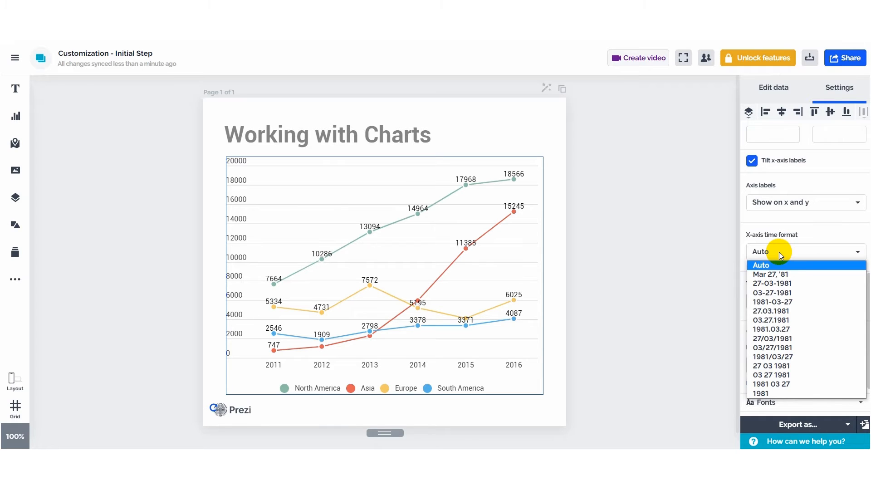
{"action": "left_click", "coordinate": [779, 252]}
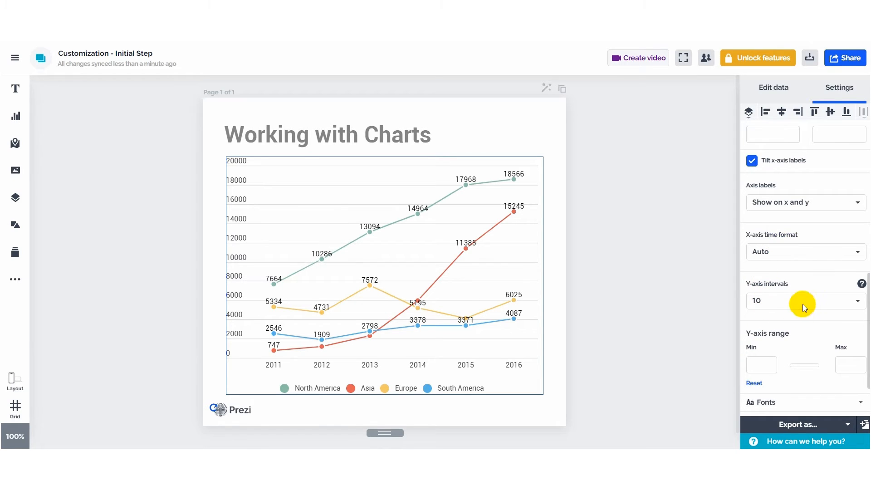
{"action": "scroll", "coordinate": [769, 318], "scroll_direction": "down", "scroll_amount": 2}
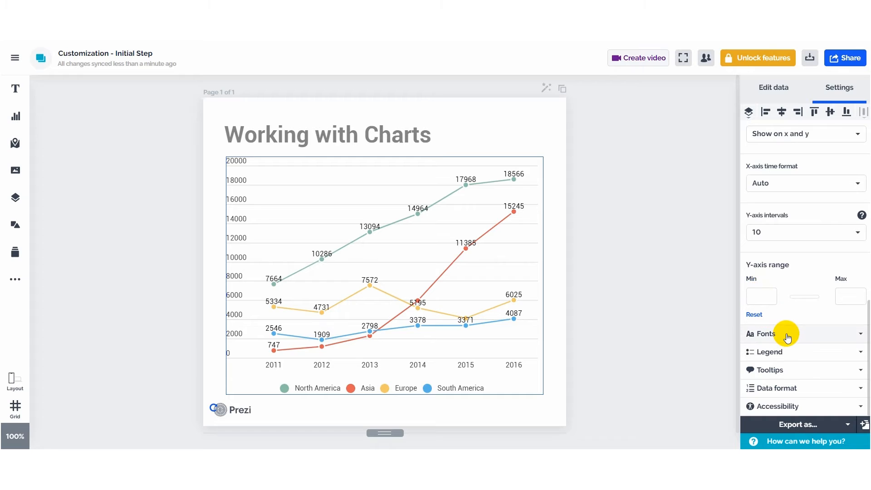
Examine the chart's font settings, including the advanced sizes and styles for tabs, axis labels, axis titles, legend and values.
{"action": "left_click", "coordinate": [786, 335]}
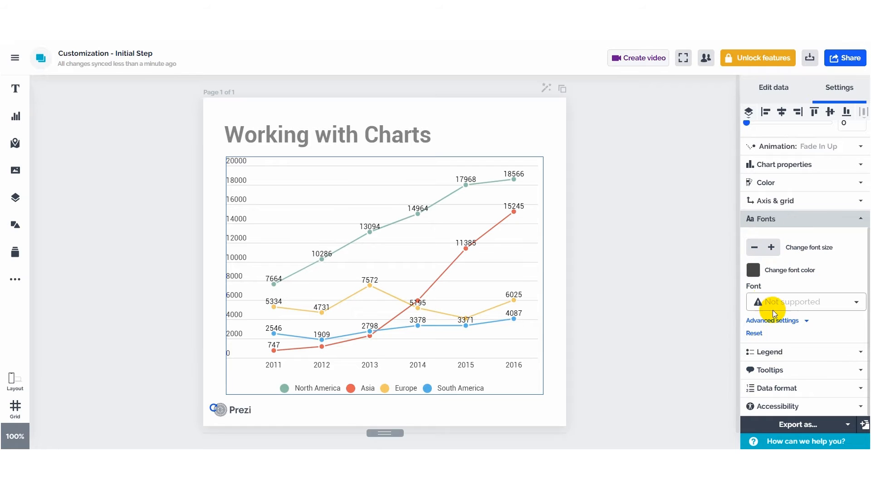
{"action": "left_click", "coordinate": [789, 321]}
{"action": "scroll", "coordinate": [794, 320], "scroll_direction": "down", "scroll_amount": 3}
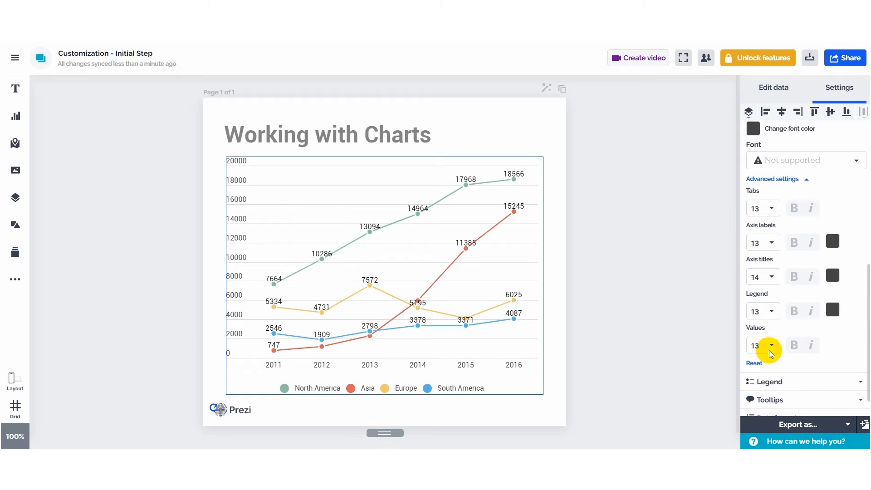
{"action": "scroll", "coordinate": [756, 248], "scroll_direction": "down", "scroll_amount": 1}
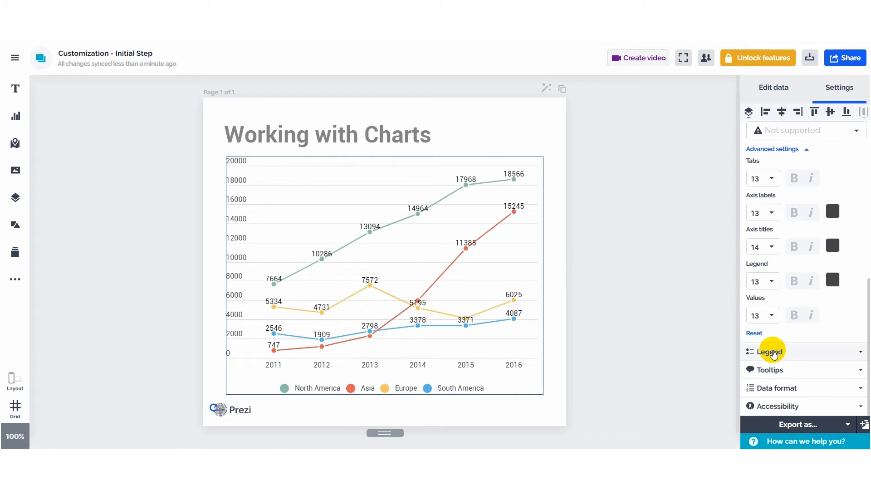
Try hiding the chart's legend, turn it back on, and check the available legend positions while keeping Bottom.
{"action": "left_click", "coordinate": [771, 352]}
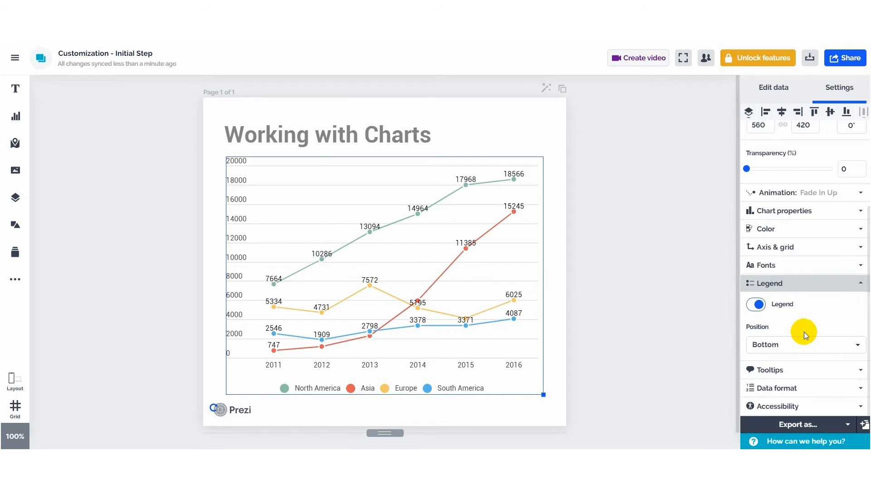
{"action": "left_click", "coordinate": [754, 308]}
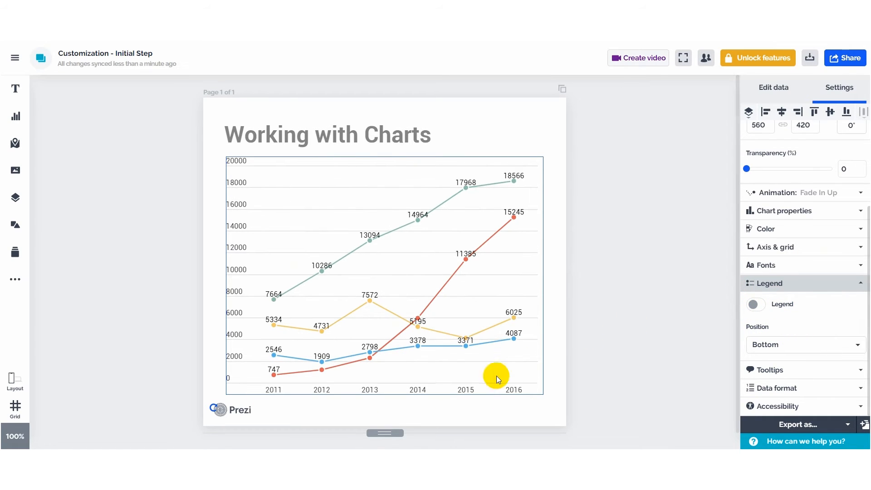
{"action": "left_click", "coordinate": [764, 308]}
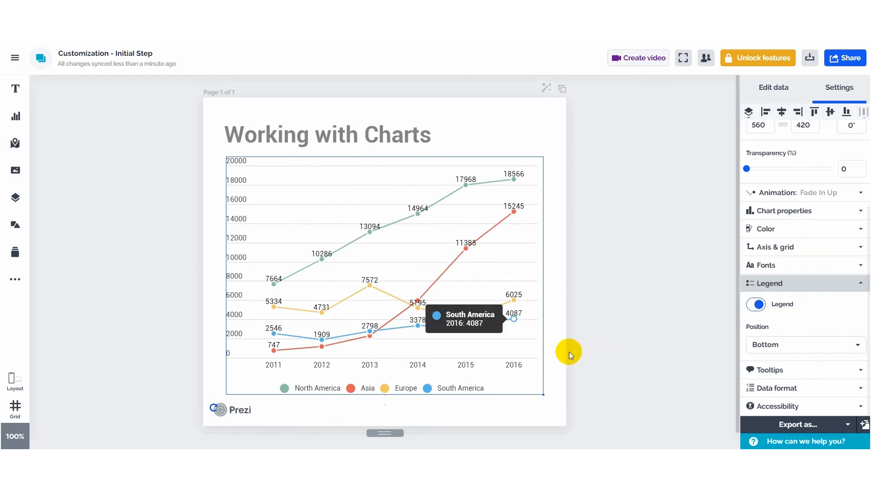
{"action": "left_click", "coordinate": [766, 345]}
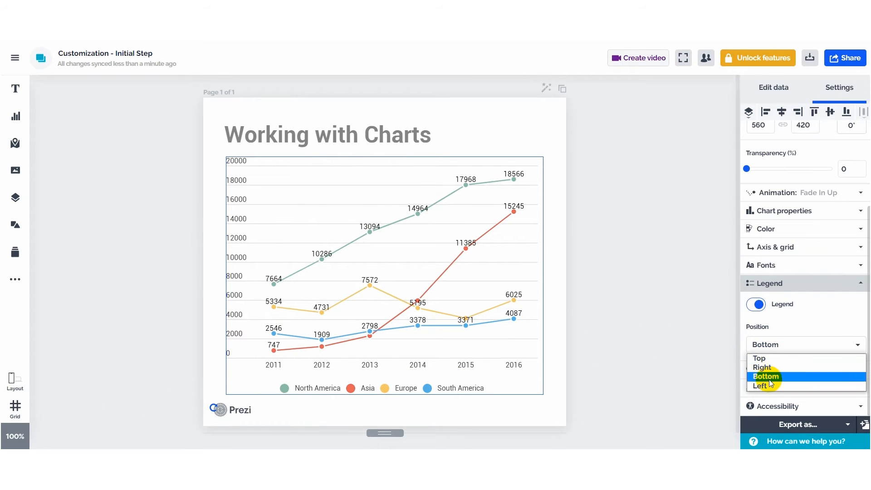
{"action": "left_click", "coordinate": [793, 345]}
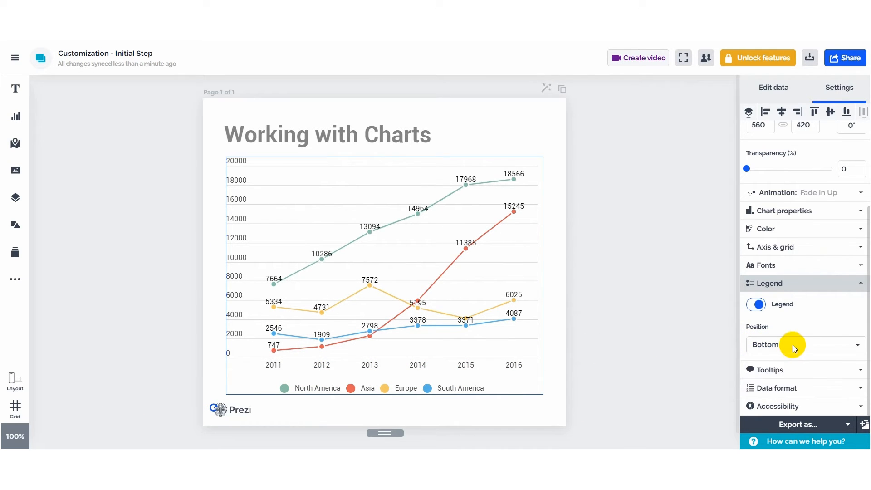
Try turning off the chart's tooltips, turn them back on, and open the data format settings.
{"action": "left_click", "coordinate": [791, 375]}
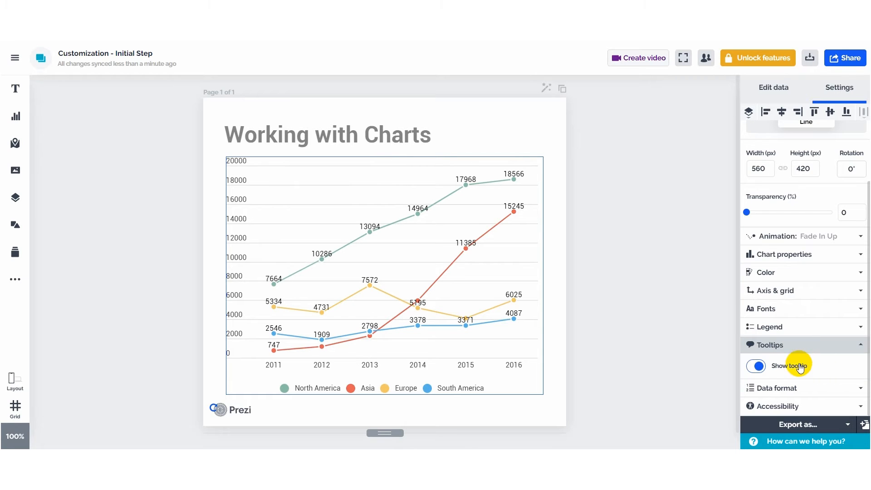
{"action": "mouse_move", "coordinate": [474, 250]}
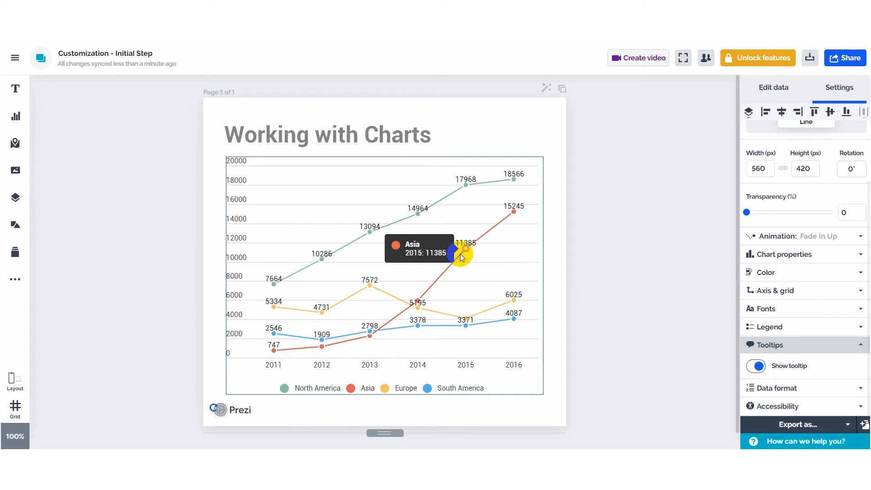
{"action": "left_click", "coordinate": [755, 365]}
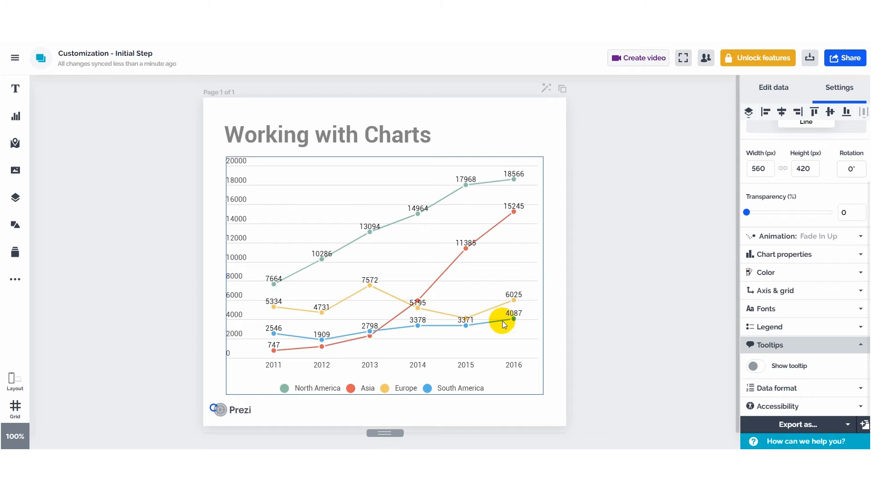
{"action": "left_click", "coordinate": [757, 366]}
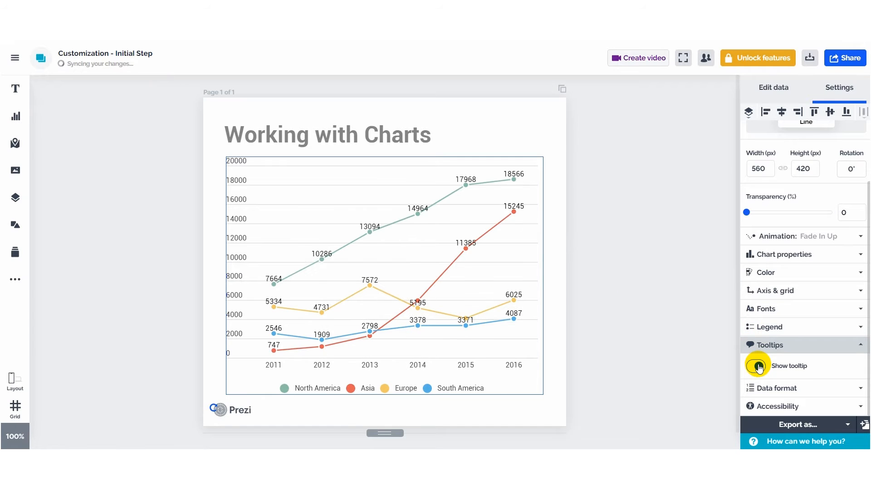
{"action": "left_click", "coordinate": [797, 388]}
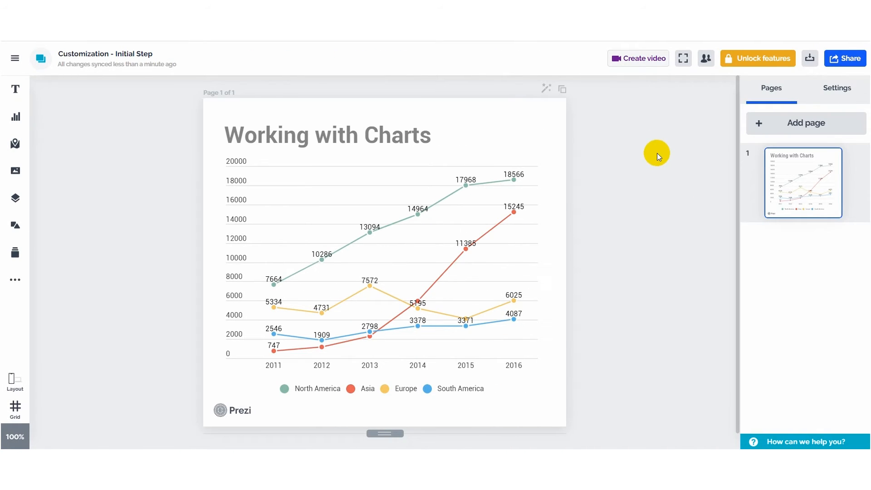
Add a second page to the design and insert the title "Working with Maps" on it.
{"action": "left_click", "coordinate": [814, 123]}
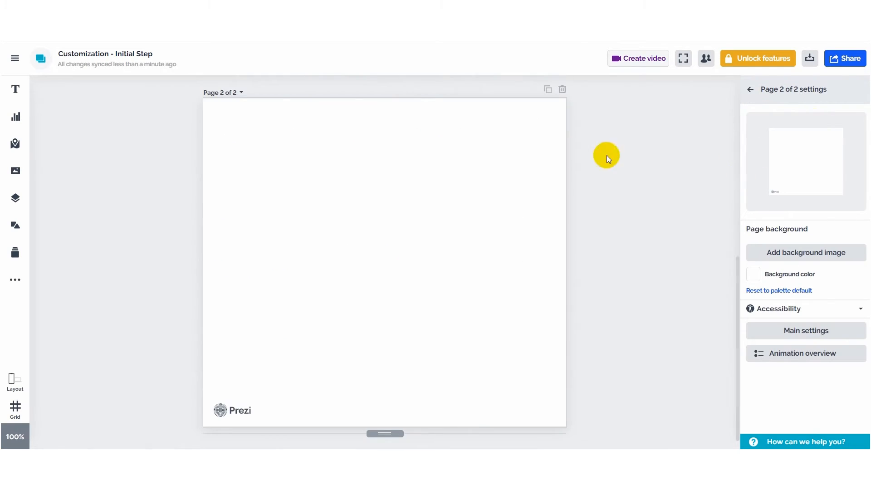
{"action": "left_click", "coordinate": [13, 87]}
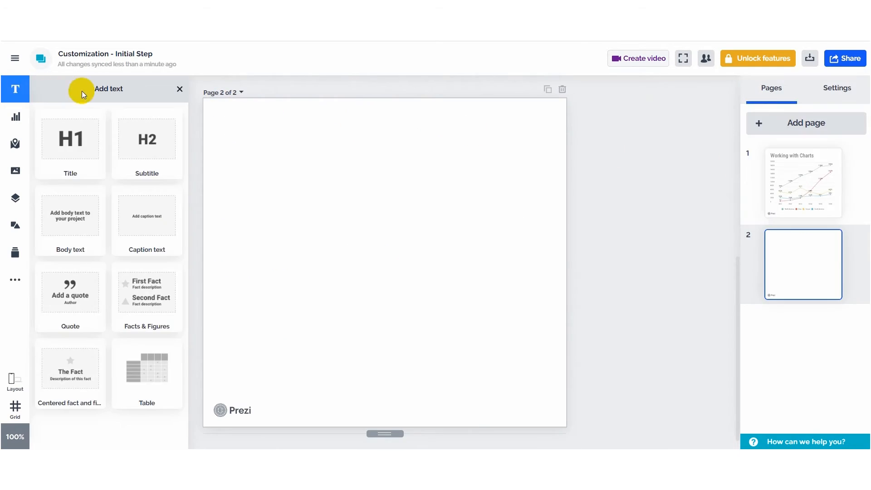
{"action": "left_click", "coordinate": [72, 142]}
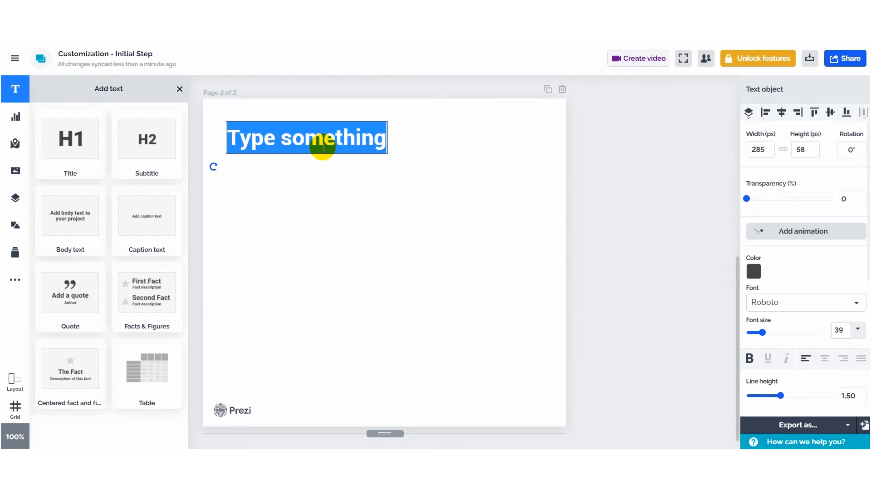
{"action": "type", "text": "Working wit"}
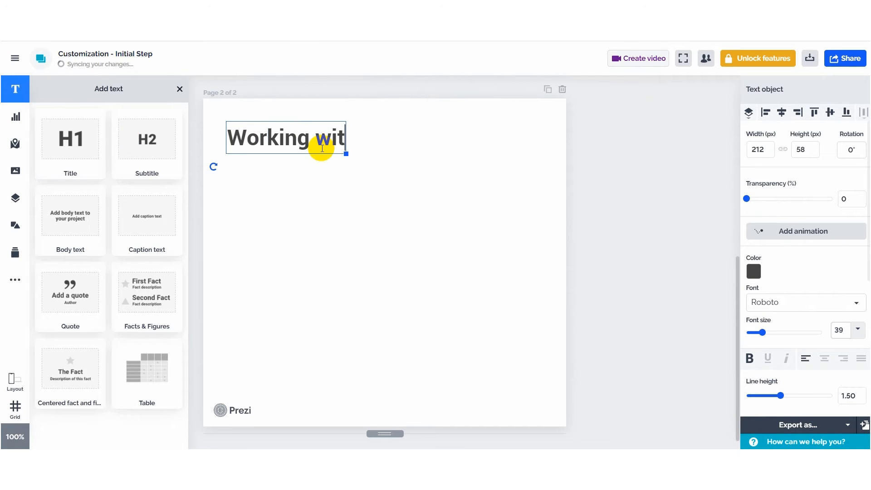
{"action": "type", "text": "h Maps"}
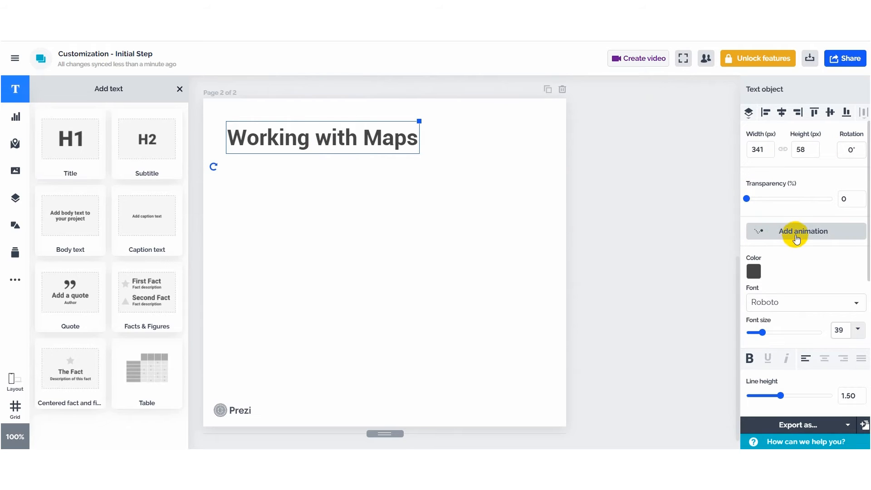
Apply the Fade In Down animation to the "Working with Maps" title with a 2-second duration and a distance of 2.
{"action": "left_click", "coordinate": [795, 233]}
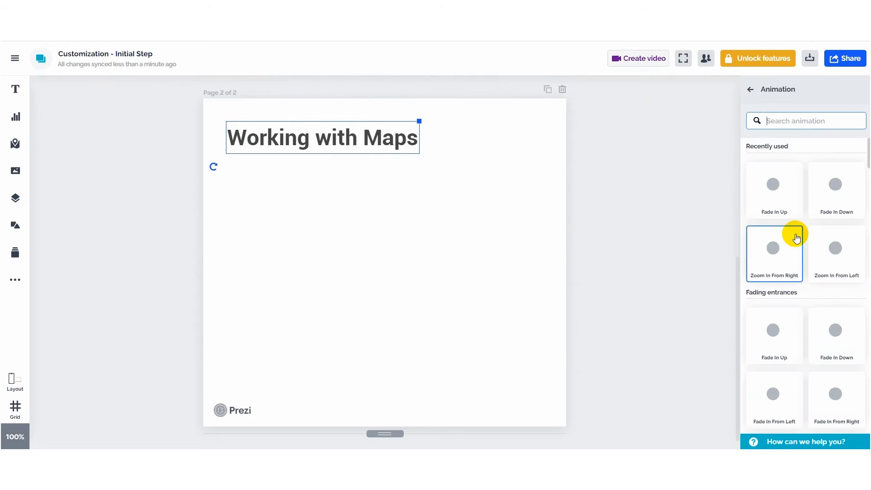
{"action": "left_click", "coordinate": [828, 197]}
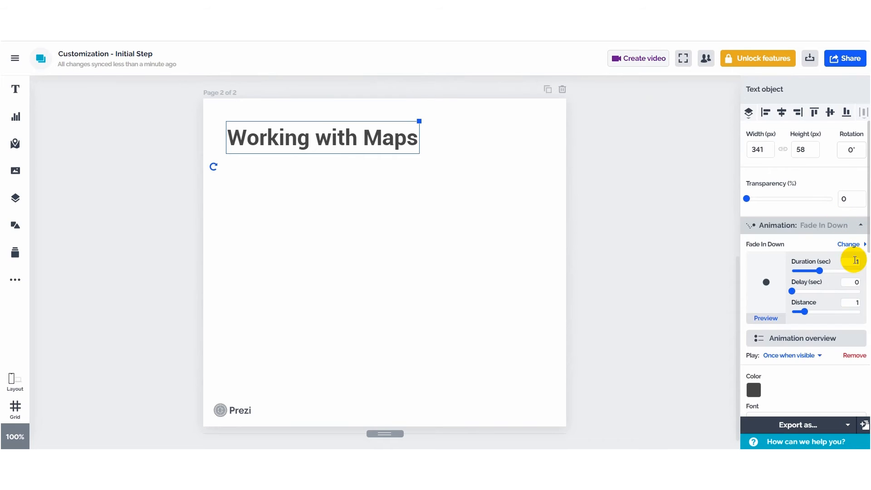
{"action": "left_click", "coordinate": [852, 262]}
{"action": "type", "text": "2"}
{"action": "left_click", "coordinate": [852, 303]}
{"action": "type", "text": "2"}
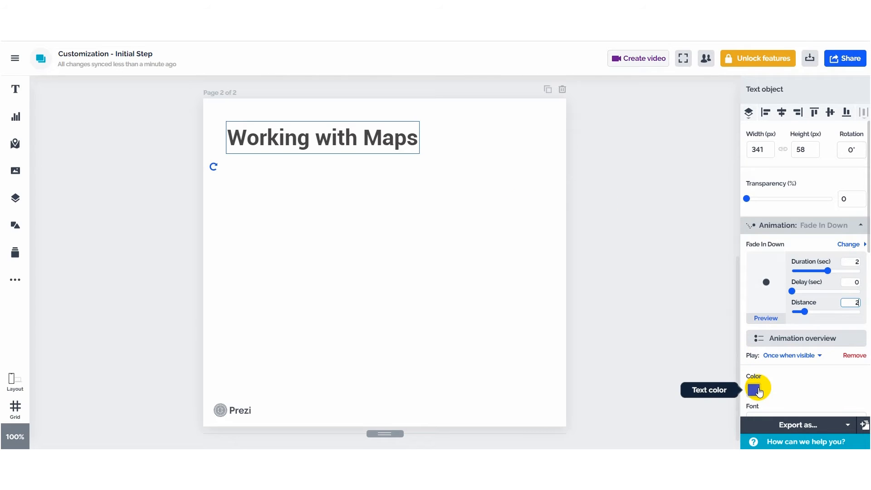
Review the title's color and font settings, and set its transparency to 39%.
{"action": "left_click", "coordinate": [756, 390]}
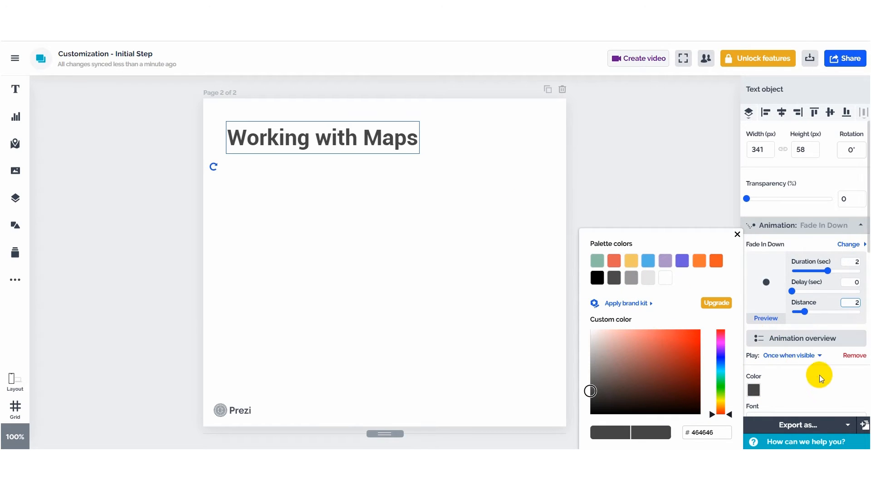
{"action": "scroll", "coordinate": [821, 379], "scroll_direction": "down", "scroll_amount": 3}
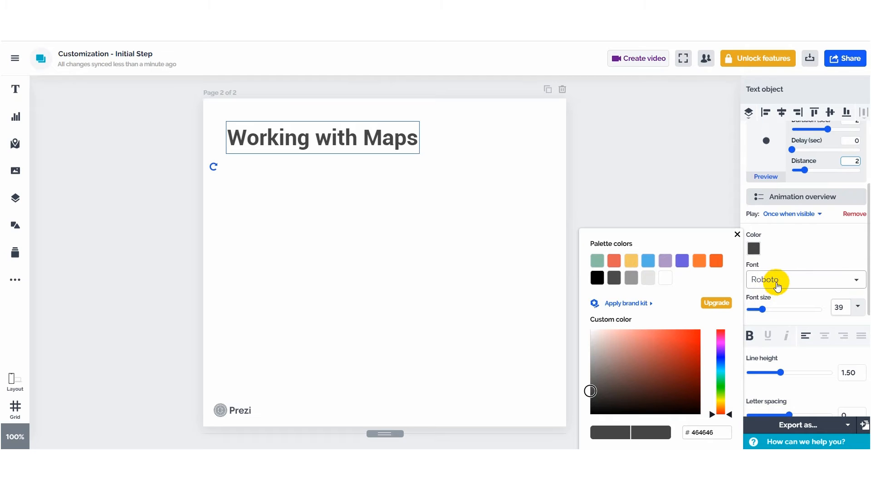
{"action": "scroll", "coordinate": [785, 318], "scroll_direction": "up", "scroll_amount": 3}
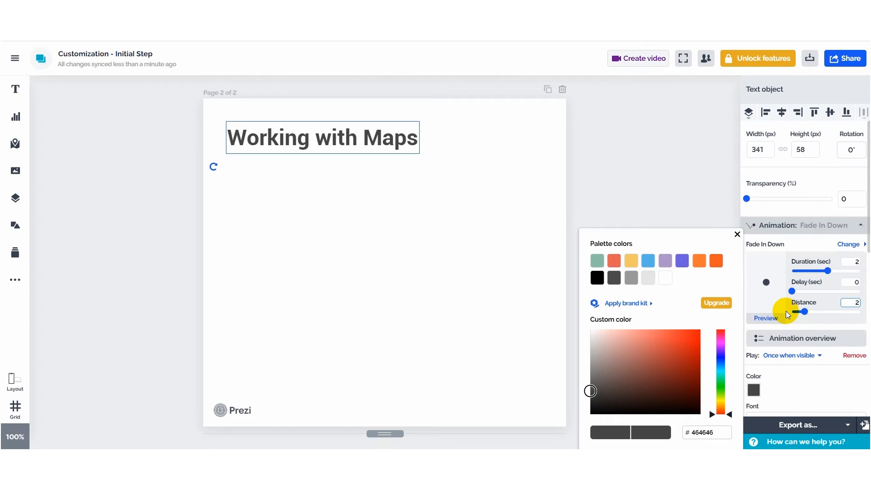
{"action": "scroll", "coordinate": [785, 325], "scroll_direction": "down", "scroll_amount": 2}
{"action": "scroll", "coordinate": [769, 331], "scroll_direction": "up", "scroll_amount": 2}
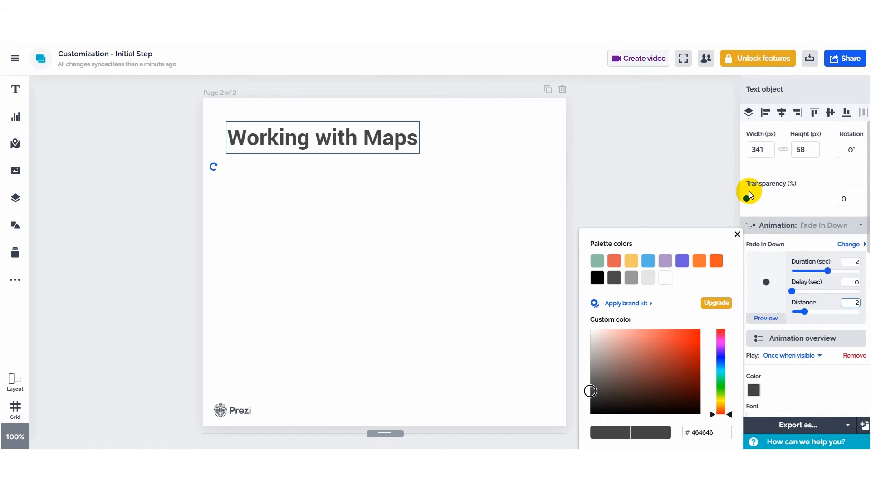
{"action": "left_click_drag", "start_coordinate": [749, 195], "coordinate": [787, 202]}
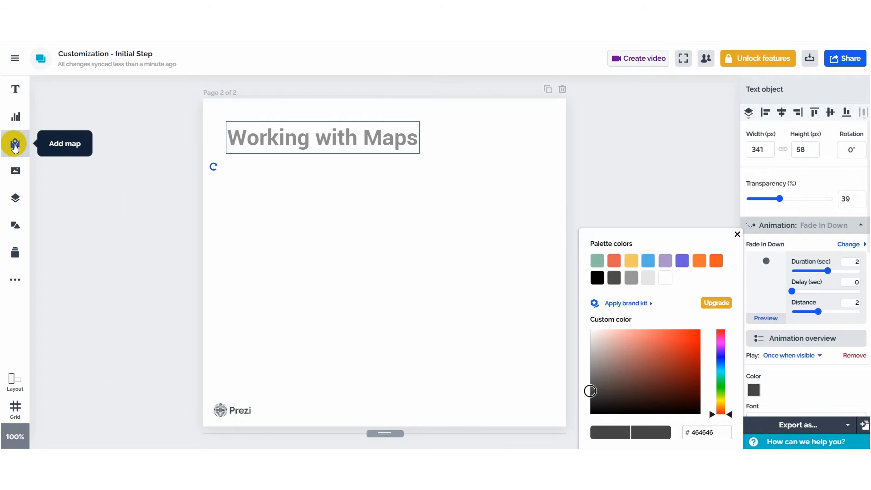
Browse the available maps and insert the World map on the second page.
{"action": "left_click", "coordinate": [15, 146]}
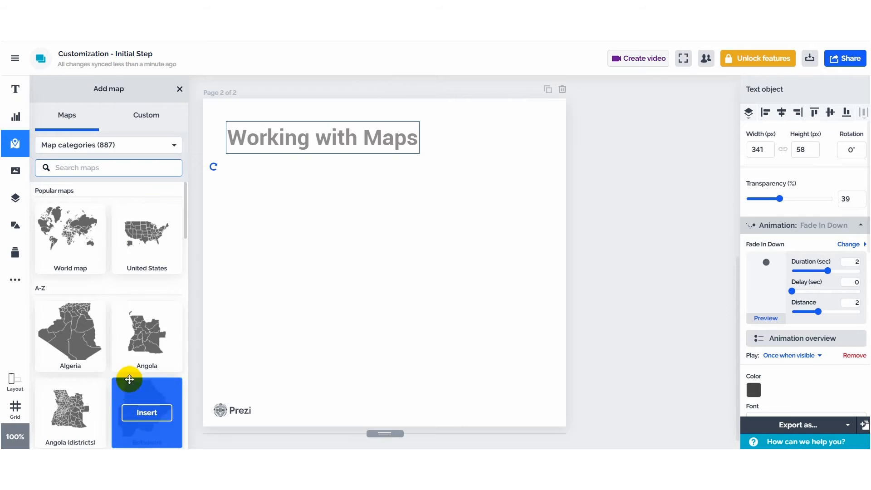
{"action": "scroll", "coordinate": [129, 335], "scroll_direction": "down", "scroll_amount": 5}
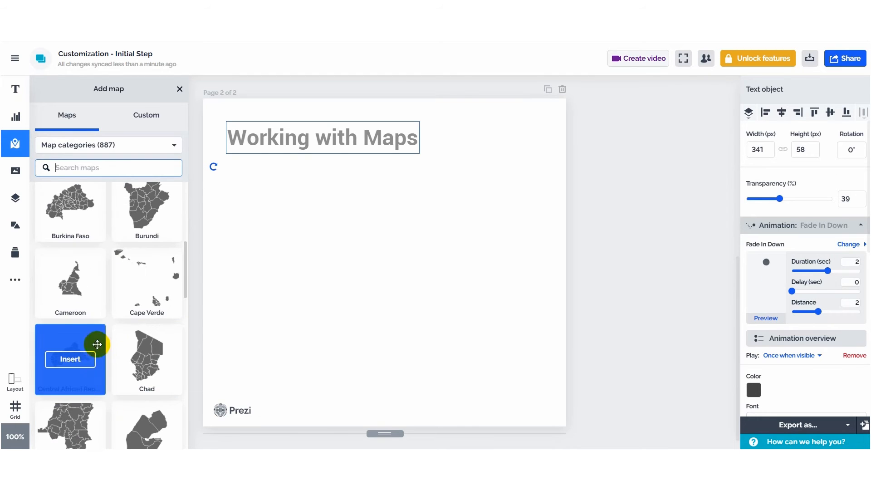
{"action": "scroll", "coordinate": [163, 303], "scroll_direction": "up", "scroll_amount": 5}
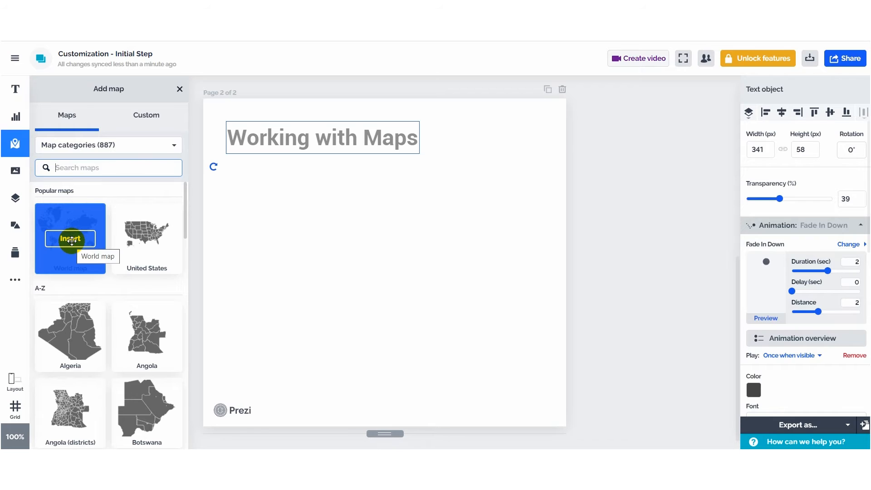
{"action": "left_click", "coordinate": [71, 239]}
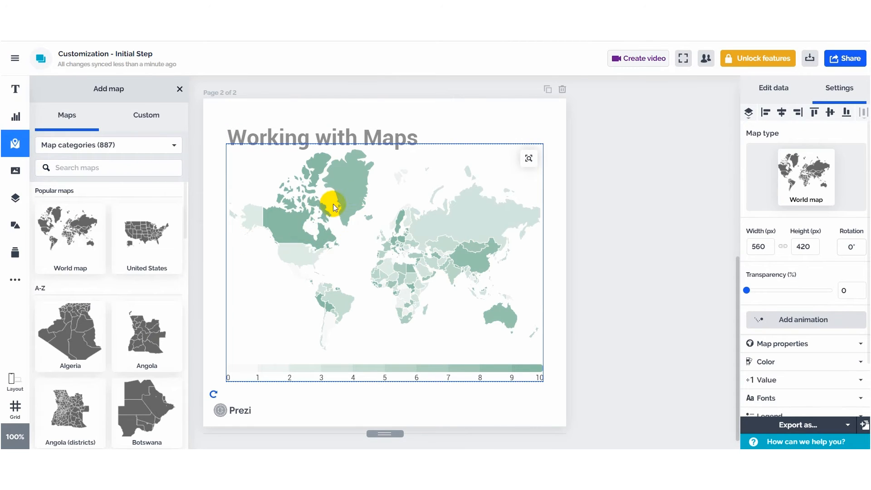
Move the world map down just below the title and apply the Fade In Up animation to it.
{"action": "mouse_move", "coordinate": [352, 184]}
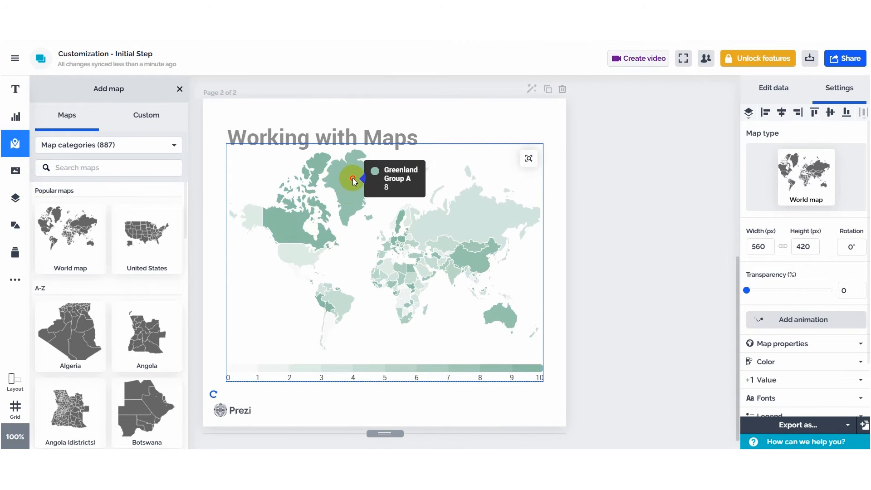
{"action": "left_click_drag", "start_coordinate": [352, 178], "coordinate": [350, 191]}
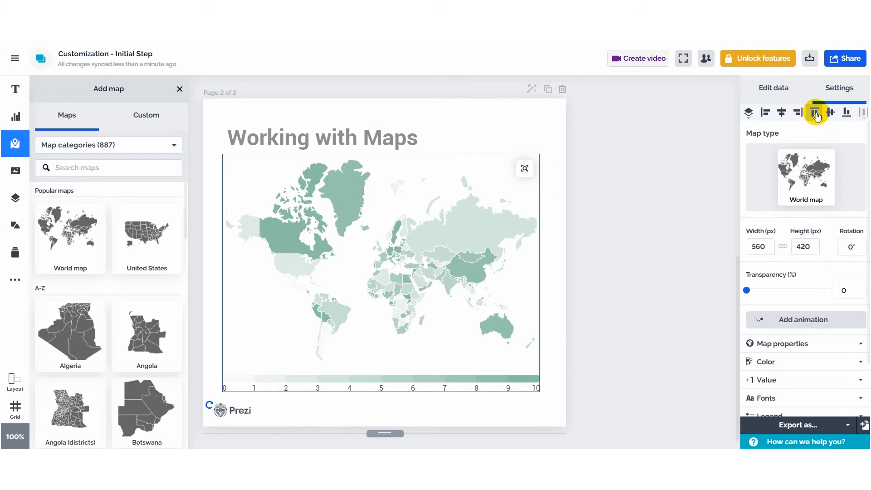
{"action": "left_click", "coordinate": [794, 323]}
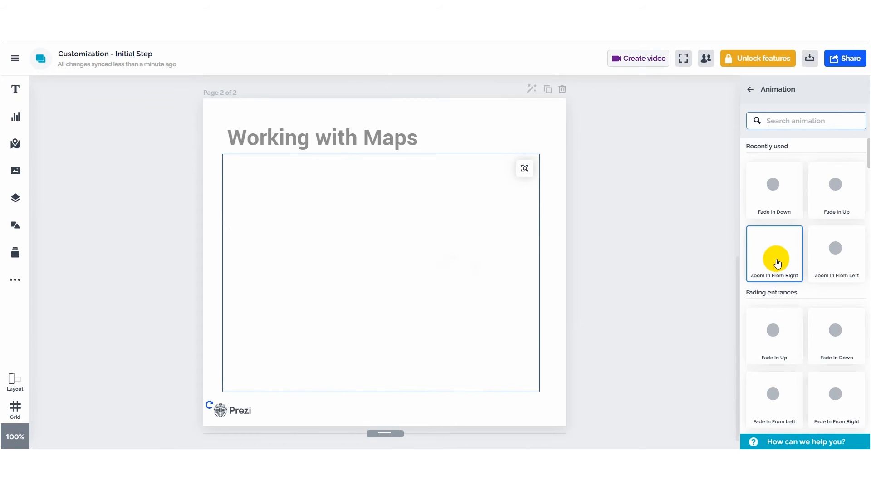
{"action": "left_click", "coordinate": [834, 199]}
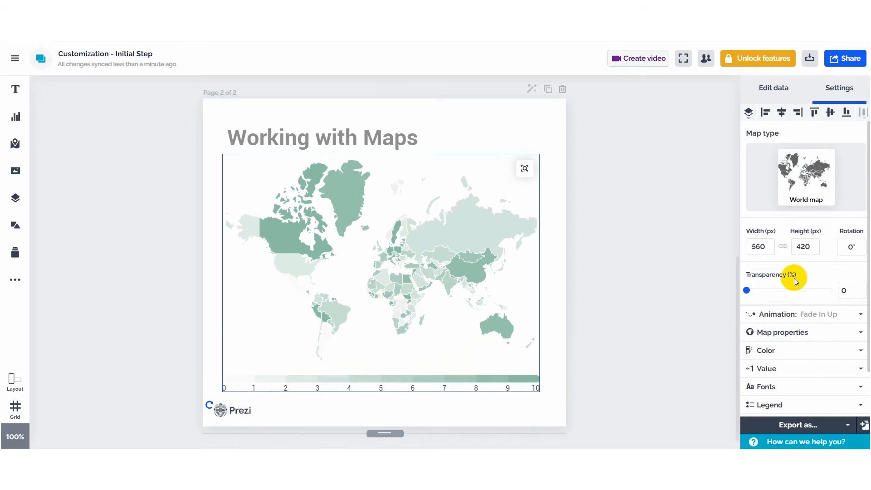
Examine the world map's data table, including the country title, value, group and coordinates columns.
{"action": "left_click", "coordinate": [775, 93]}
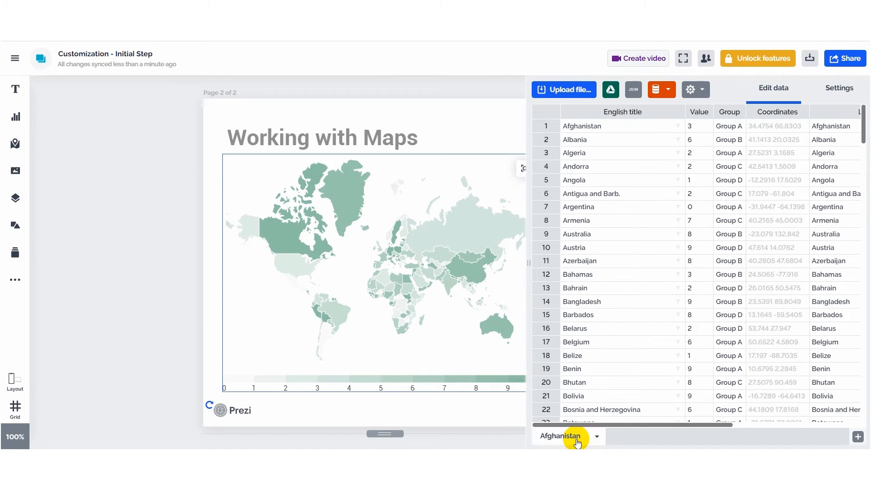
{"action": "left_click", "coordinate": [598, 439]}
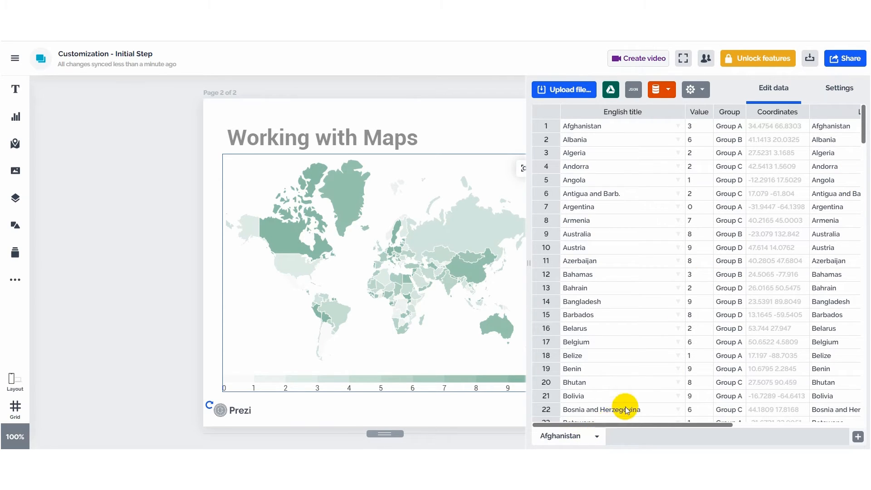
{"action": "left_click", "coordinate": [601, 143]}
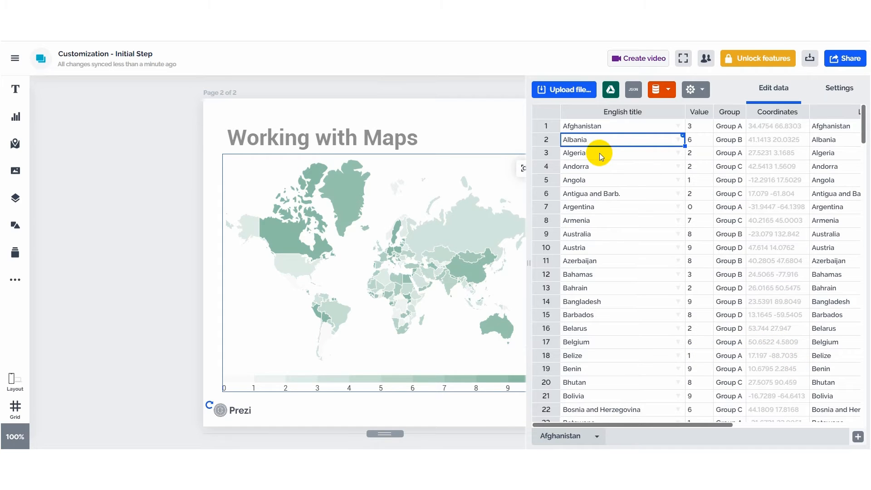
{"action": "left_click", "coordinate": [599, 153]}
{"action": "left_click", "coordinate": [610, 184]}
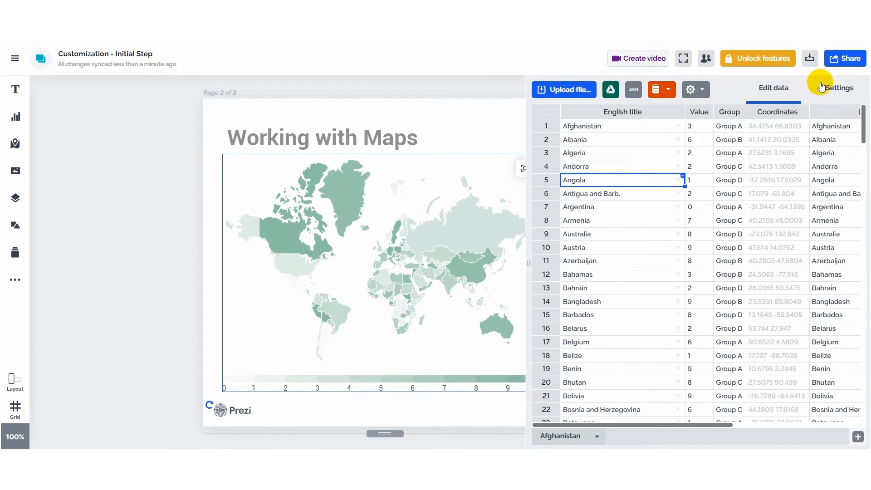
Set the world map's Fade In Up animation to a duration of 2 seconds and a distance of 2, and preview it.
{"action": "left_click", "coordinate": [834, 87]}
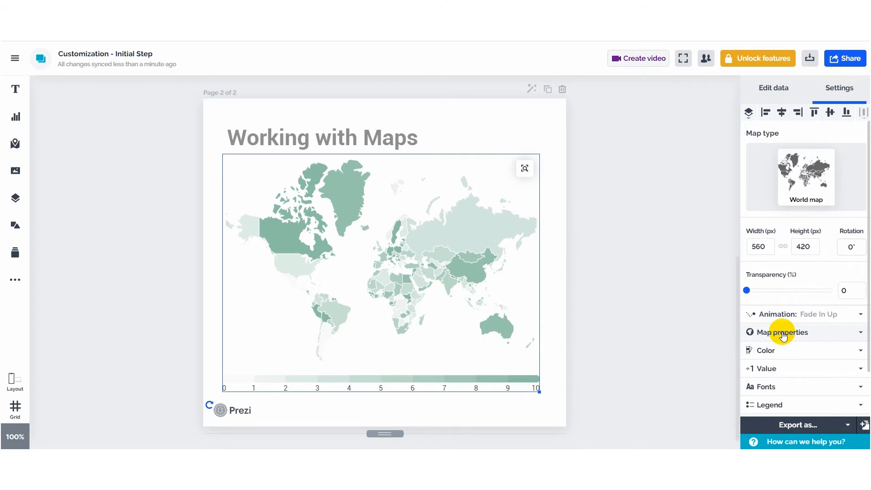
{"action": "left_click", "coordinate": [771, 314]}
{"action": "scroll", "coordinate": [765, 359], "scroll_direction": "down", "scroll_amount": 2}
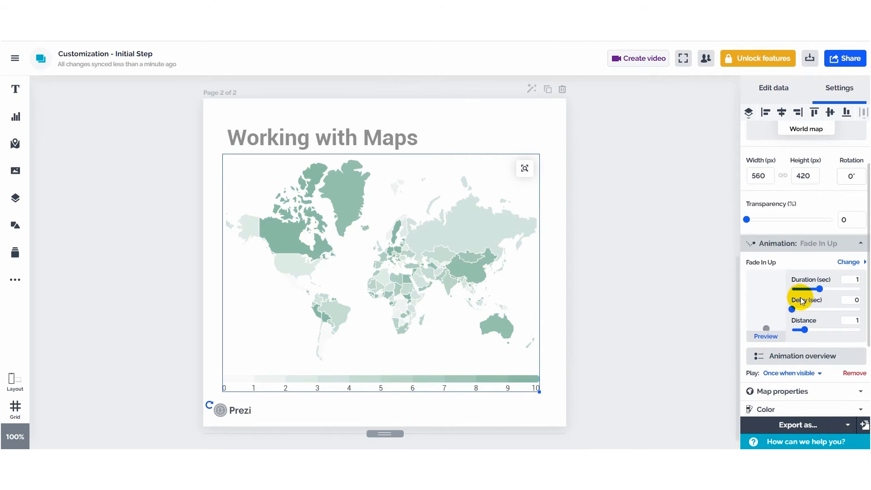
{"action": "left_click_drag", "start_coordinate": [853, 280], "coordinate": [860, 281]}
{"action": "type", "text": "2"}
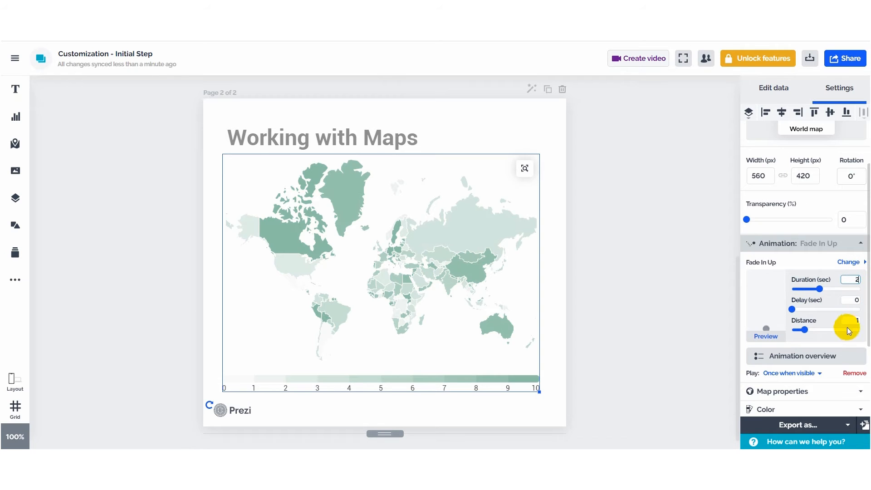
{"action": "left_click_drag", "start_coordinate": [854, 321], "coordinate": [862, 320]}
{"action": "type", "text": "2"}
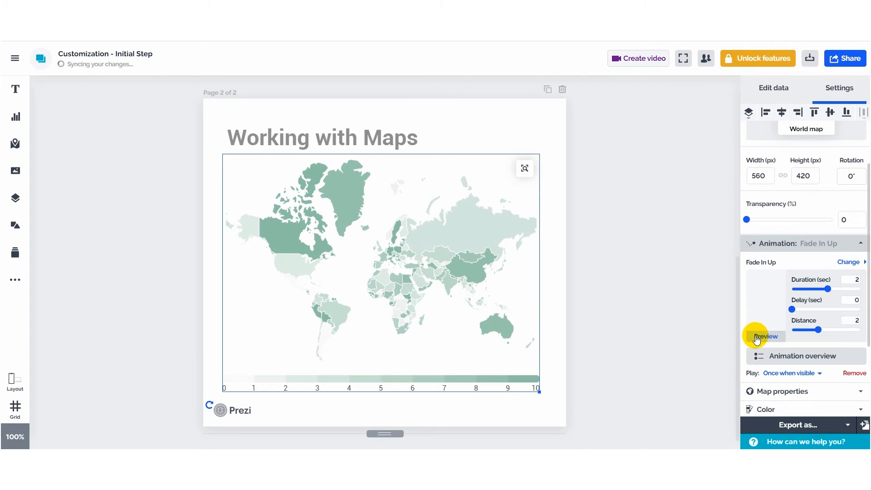
{"action": "left_click", "coordinate": [757, 336]}
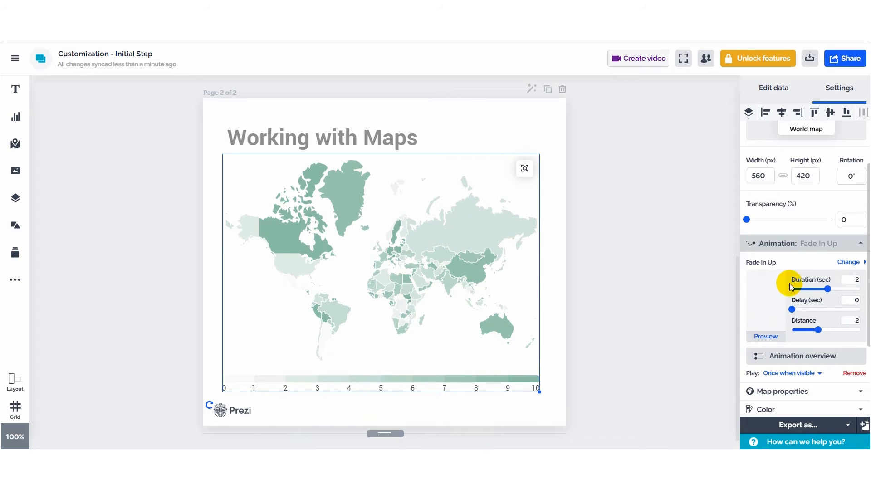
{"action": "left_click", "coordinate": [825, 249]}
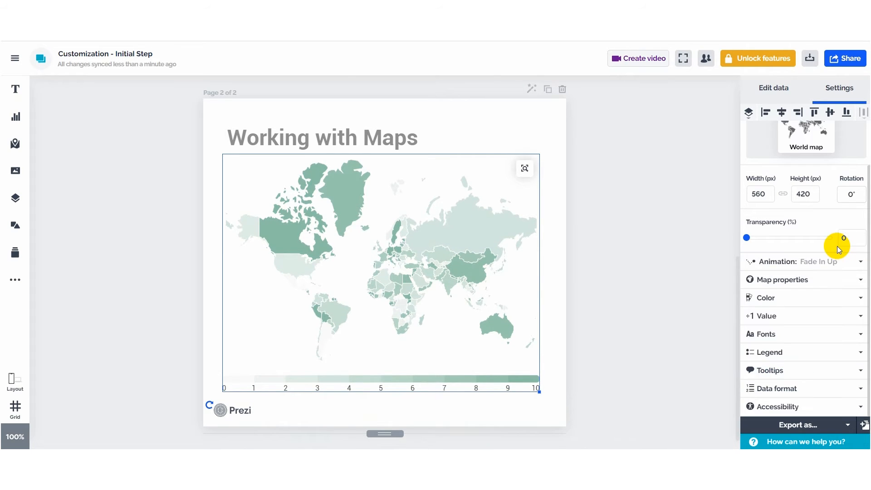
Try the Icon map type on the world map, zoom into the European cluster and apply that map view.
{"action": "left_click", "coordinate": [786, 284]}
{"action": "scroll", "coordinate": [798, 299], "scroll_direction": "down", "scroll_amount": 2}
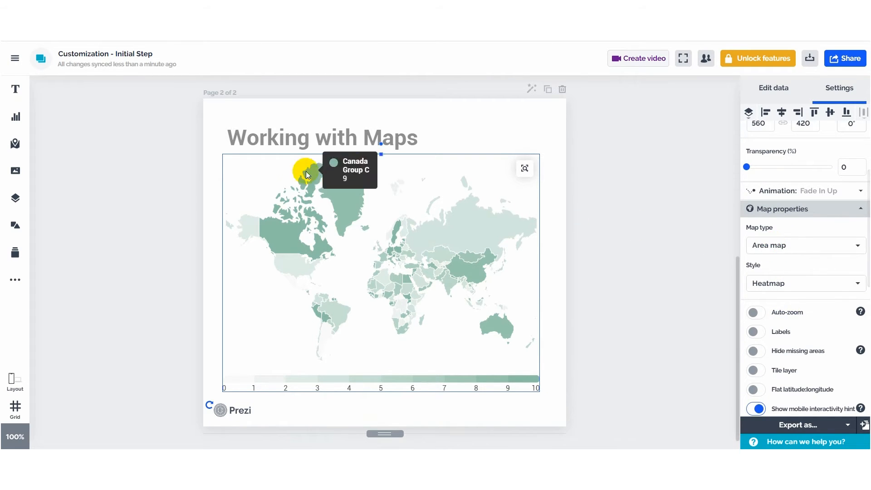
{"action": "left_click", "coordinate": [779, 247]}
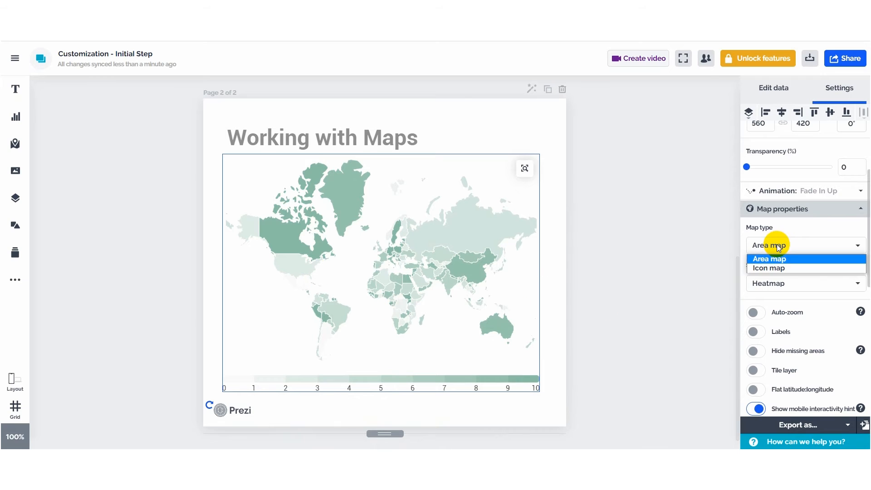
{"action": "left_click", "coordinate": [776, 267]}
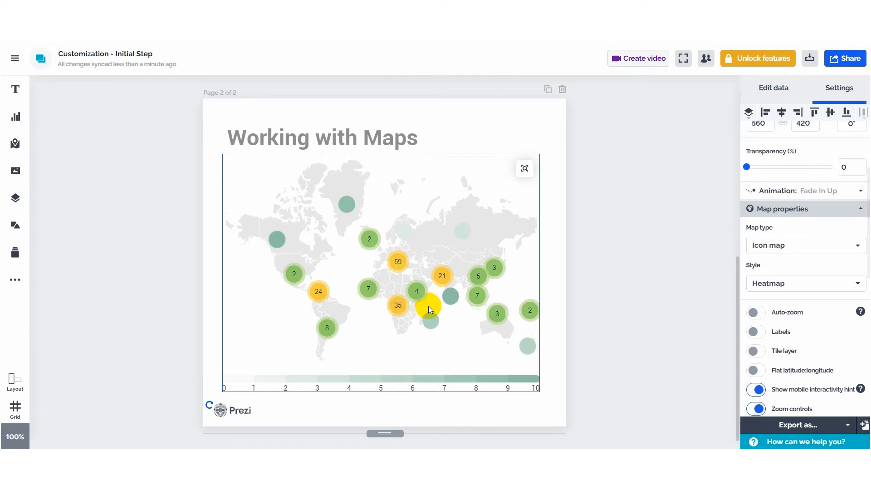
{"action": "left_click", "coordinate": [397, 264]}
{"action": "scroll", "coordinate": [379, 265], "scroll_direction": "down", "scroll_amount": 1}
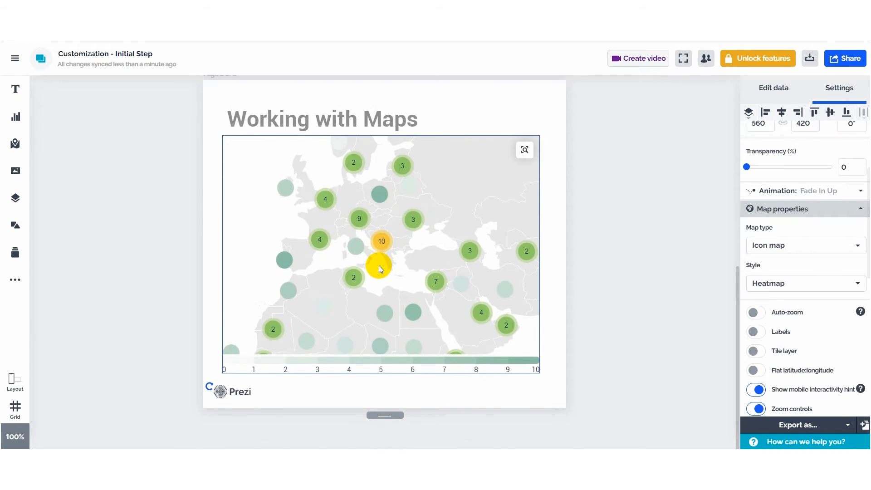
{"action": "scroll", "coordinate": [495, 251], "scroll_direction": "up", "scroll_amount": 2}
{"action": "left_click", "coordinate": [525, 222]}
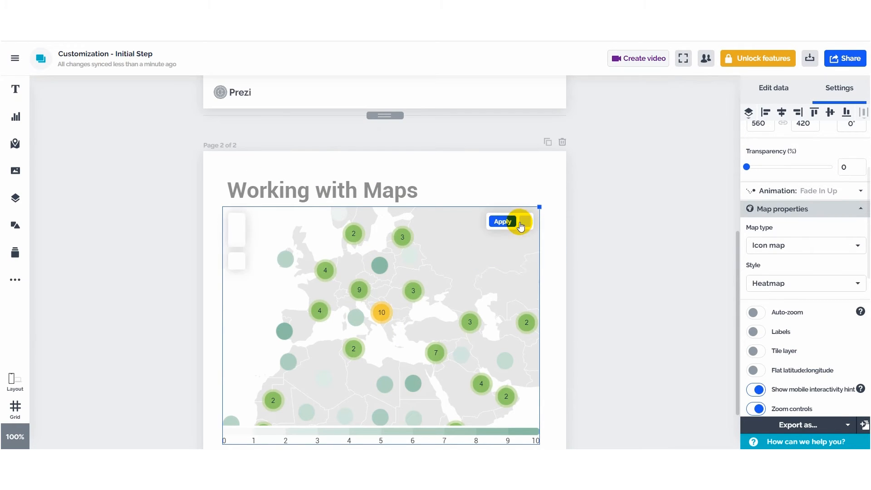
{"action": "left_click", "coordinate": [503, 223]}
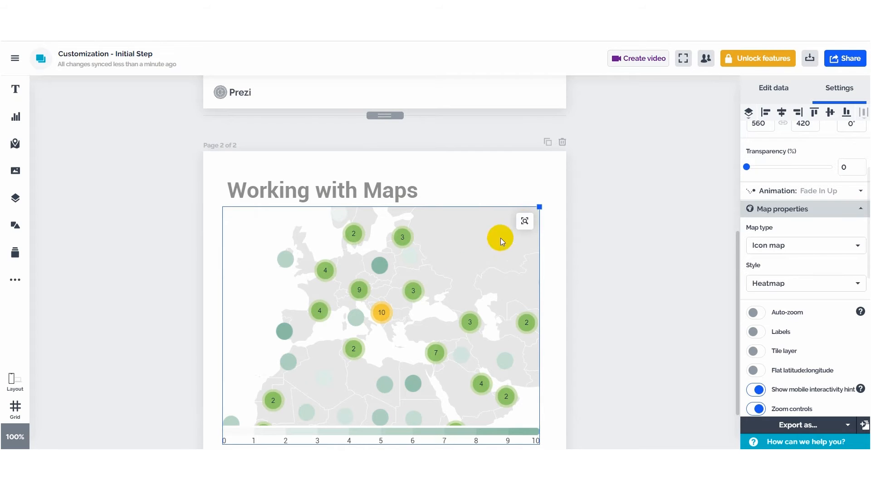
Switch the world map's type back to Area map.
{"action": "scroll", "coordinate": [500, 238], "scroll_direction": "down", "scroll_amount": 2}
{"action": "left_click", "coordinate": [753, 245]}
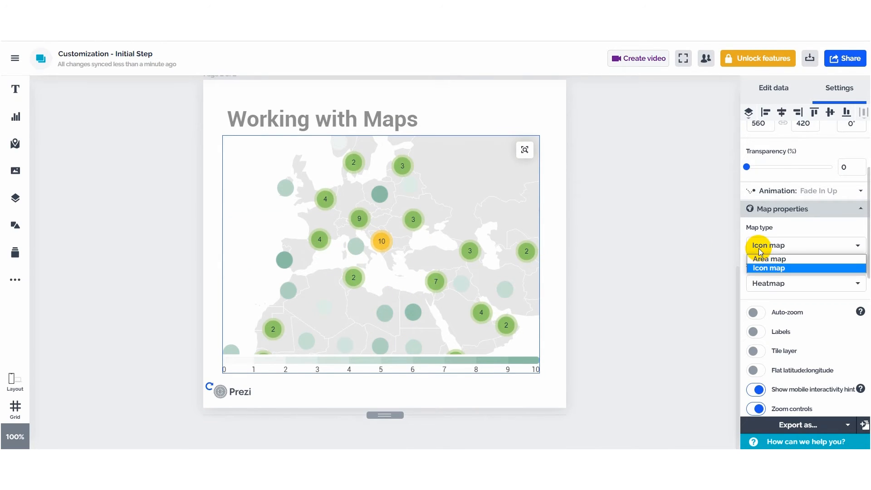
{"action": "left_click", "coordinate": [758, 254]}
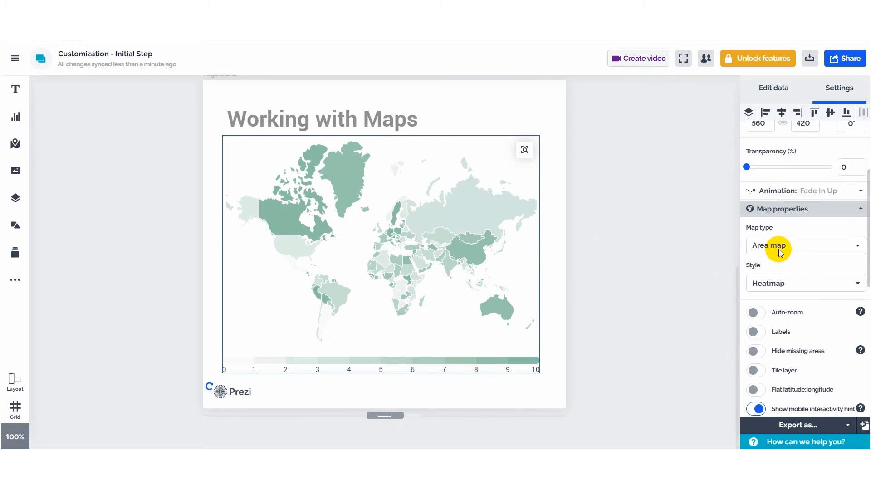
Try the Grouped and Individual styles on the area map, and return the style to Heatmap.
{"action": "scroll", "coordinate": [791, 285], "scroll_direction": "down", "scroll_amount": 2}
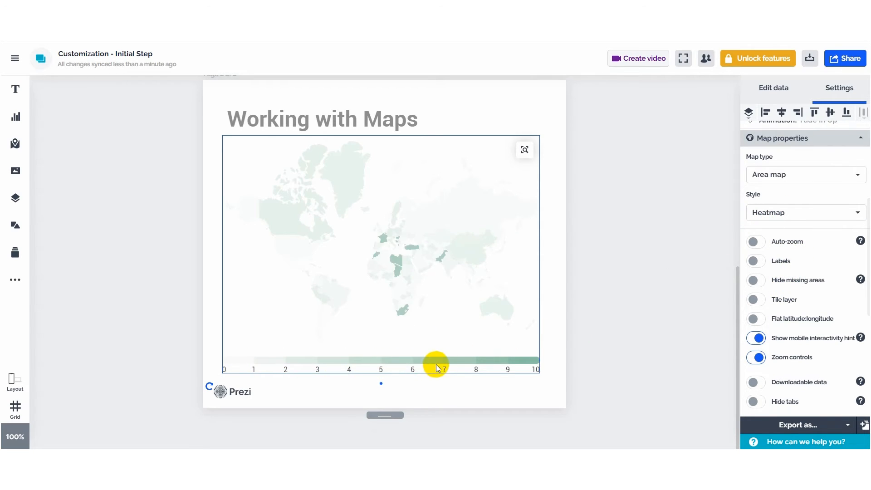
{"action": "left_click", "coordinate": [780, 214]}
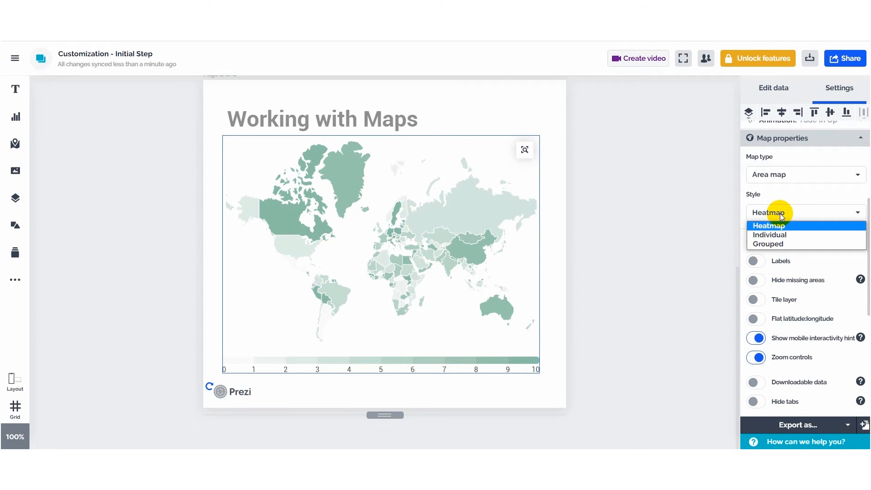
{"action": "left_click", "coordinate": [781, 244]}
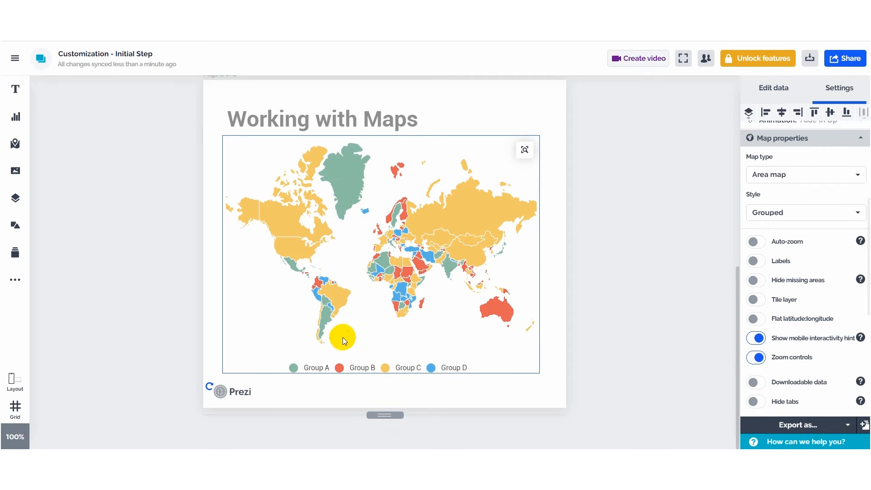
{"action": "left_click", "coordinate": [751, 214]}
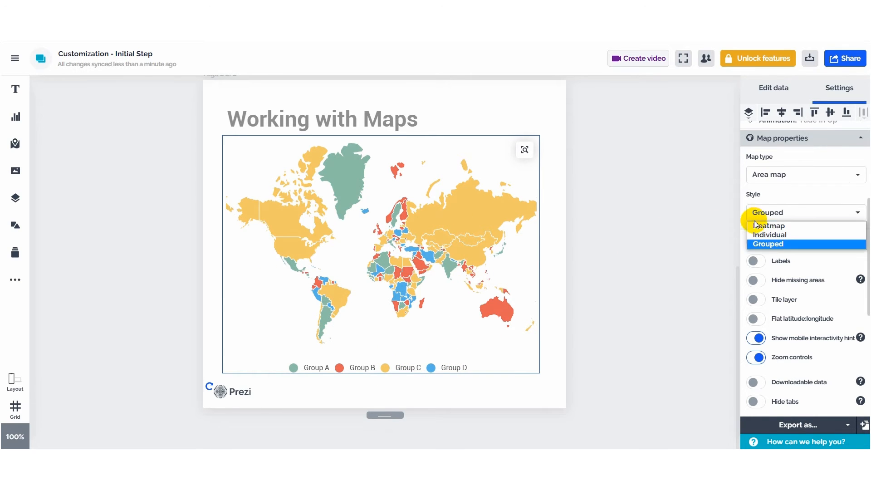
{"action": "left_click", "coordinate": [762, 234]}
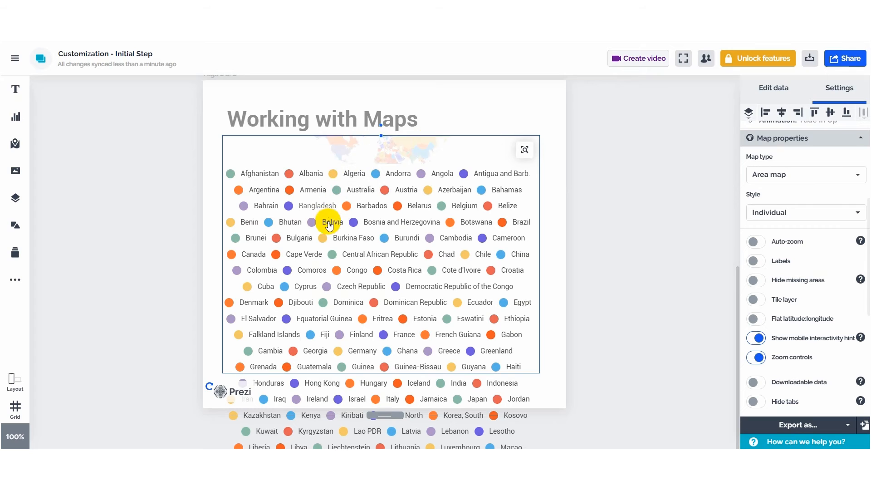
{"action": "left_click", "coordinate": [781, 211]}
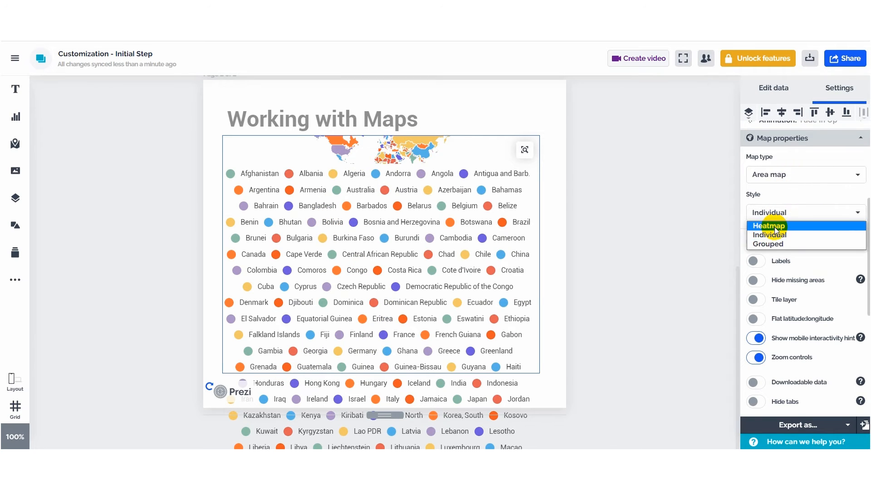
{"action": "left_click", "coordinate": [755, 217]}
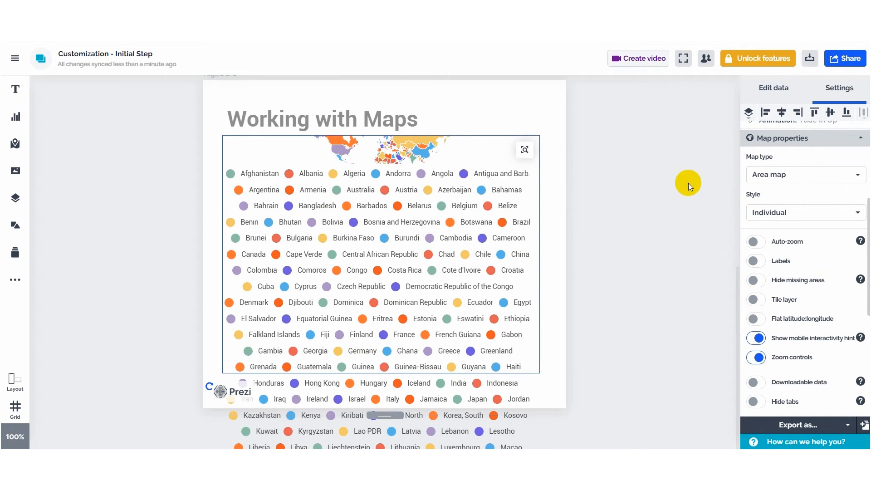
Turn on auto-zoom and labels for the heatmap.
{"action": "left_click", "coordinate": [763, 244]}
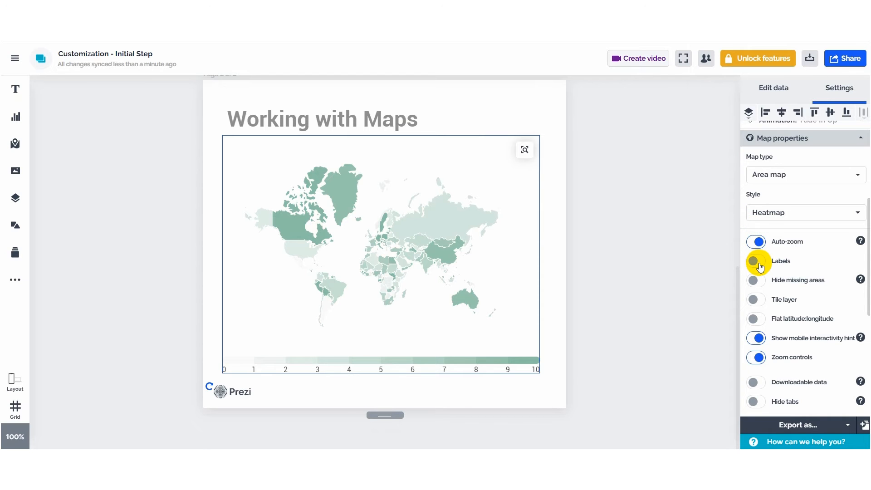
{"action": "left_click", "coordinate": [757, 262]}
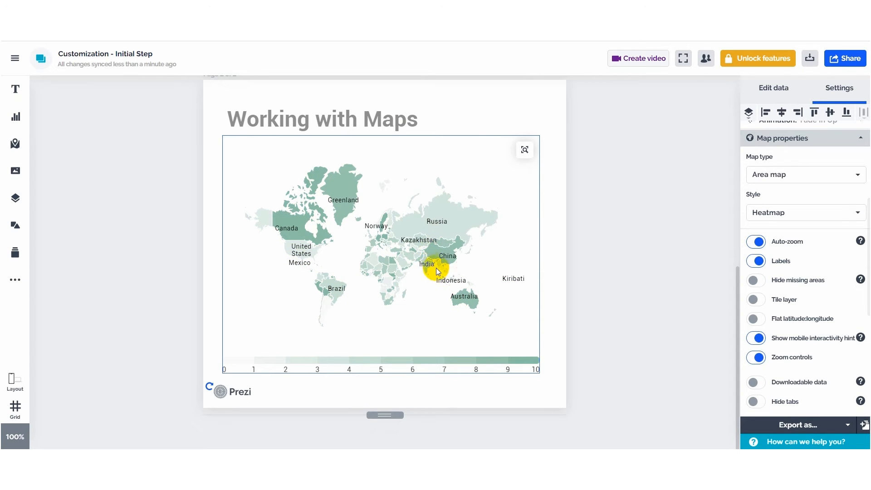
Try the options for hiding missing areas, the tile layer and flat latitude/longitude on the map, turning each back off.
{"action": "left_click", "coordinate": [761, 282]}
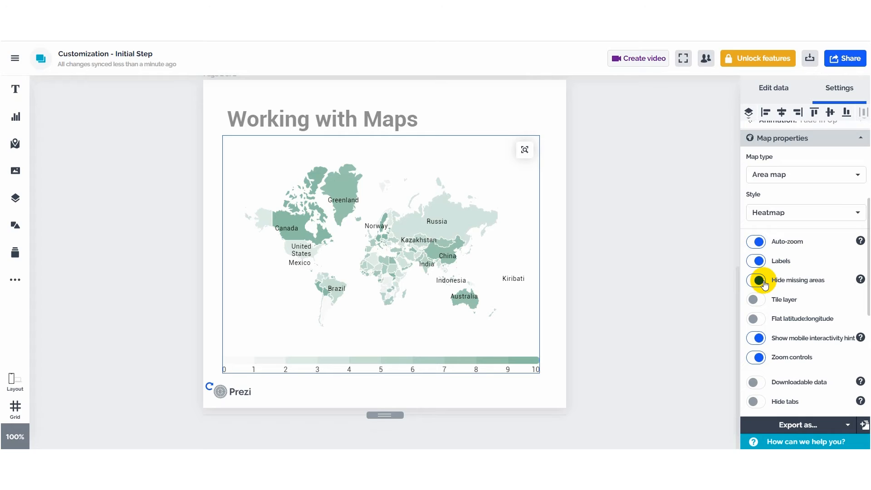
{"action": "left_click", "coordinate": [764, 283]}
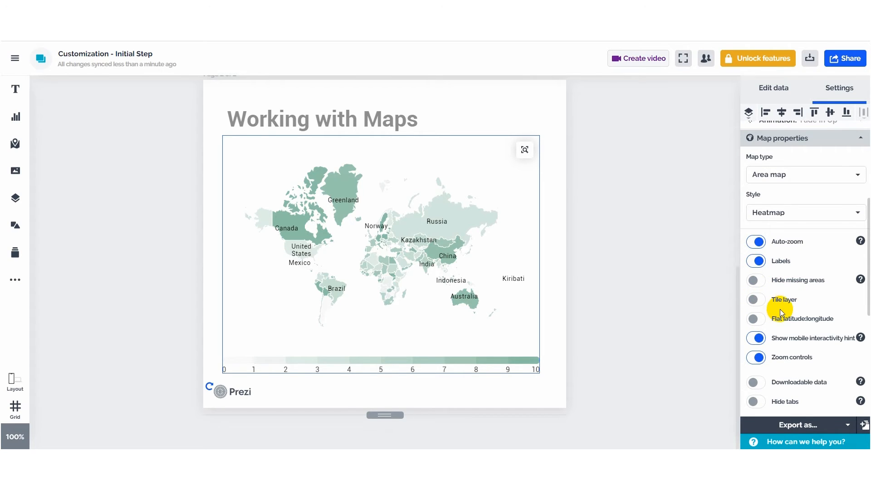
{"action": "scroll", "coordinate": [769, 307], "scroll_direction": "down", "scroll_amount": 2}
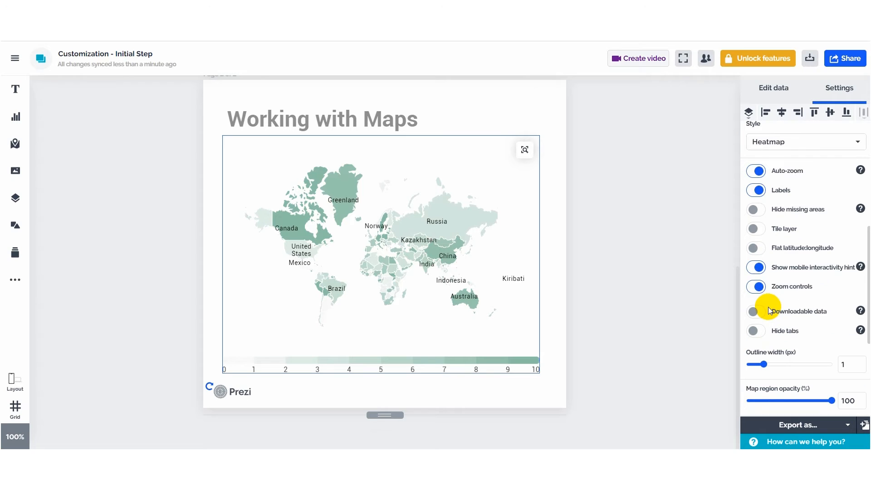
{"action": "left_click", "coordinate": [758, 229]}
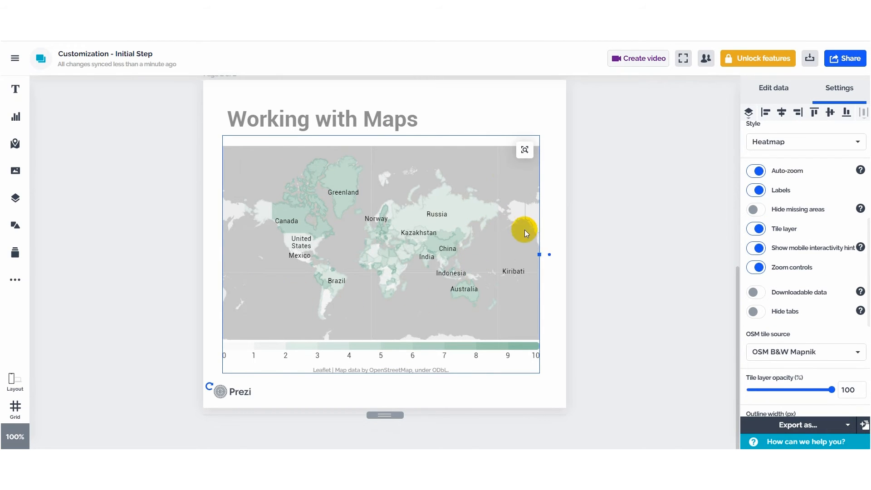
{"action": "left_click", "coordinate": [754, 229]}
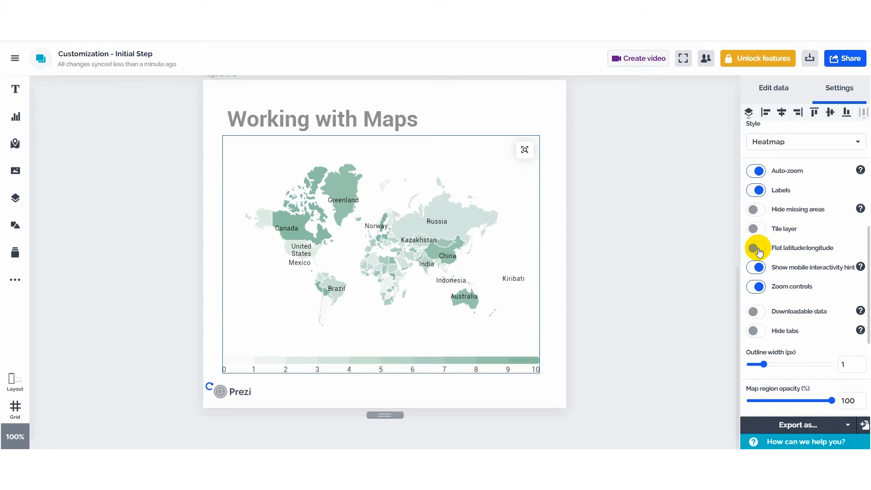
{"action": "left_click", "coordinate": [758, 248]}
{"action": "mouse_move", "coordinate": [861, 268]}
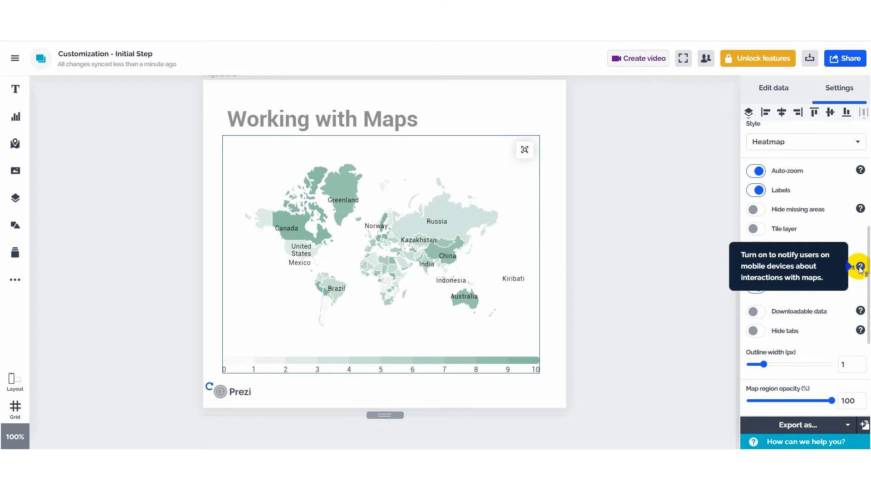
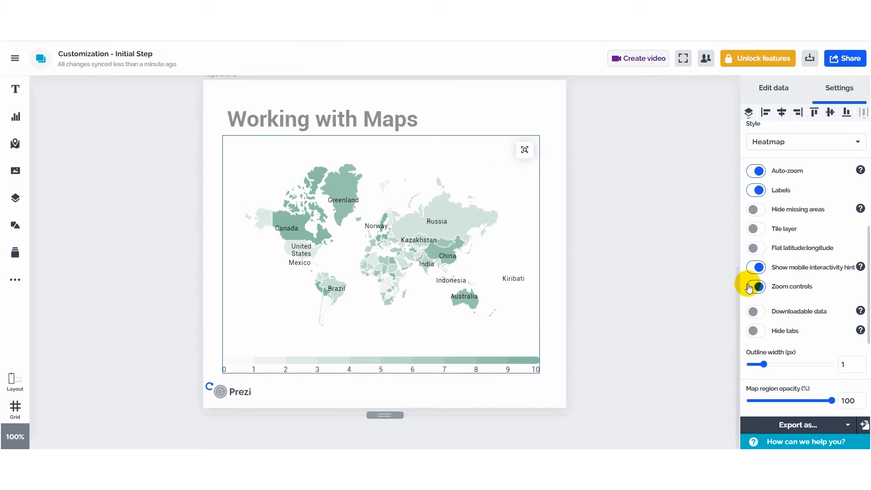
Turn the map's zoom controls off and on again, opening and cancelling the map view adjustment each time.
{"action": "left_click", "coordinate": [757, 286]}
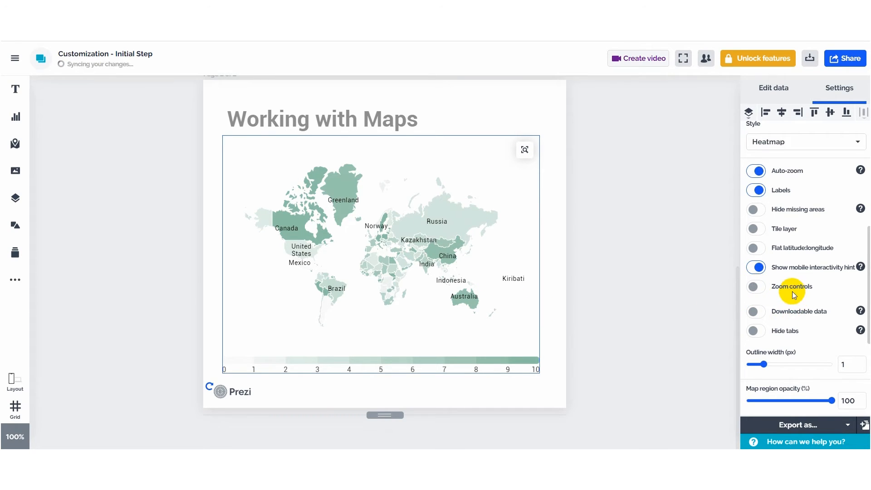
{"action": "left_click", "coordinate": [526, 151]}
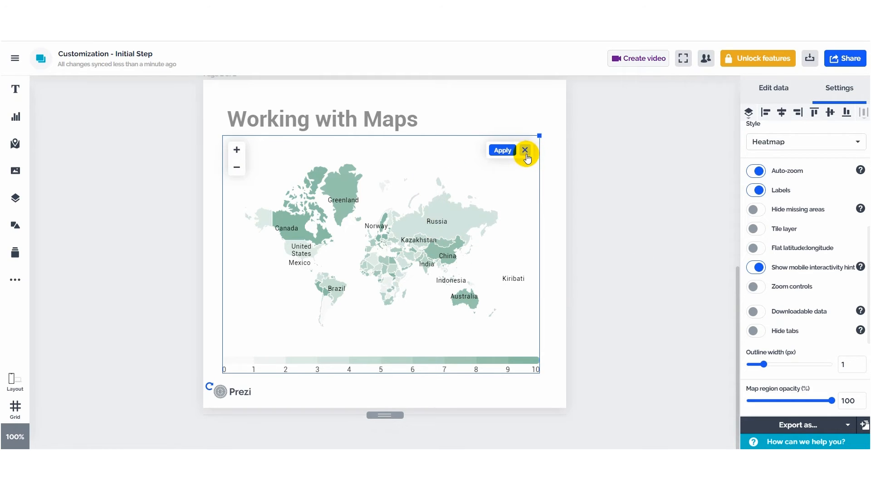
{"action": "left_click", "coordinate": [525, 151]}
{"action": "left_click", "coordinate": [756, 286]}
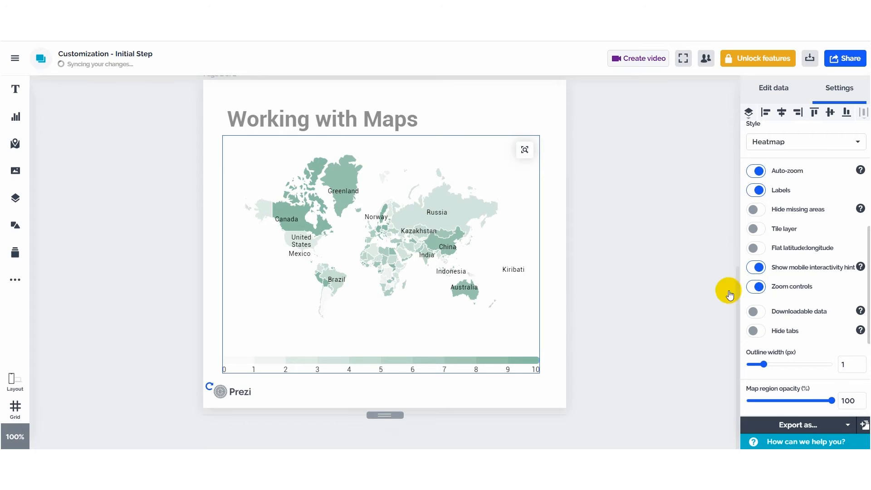
{"action": "left_click", "coordinate": [523, 152]}
{"action": "left_click", "coordinate": [523, 151]}
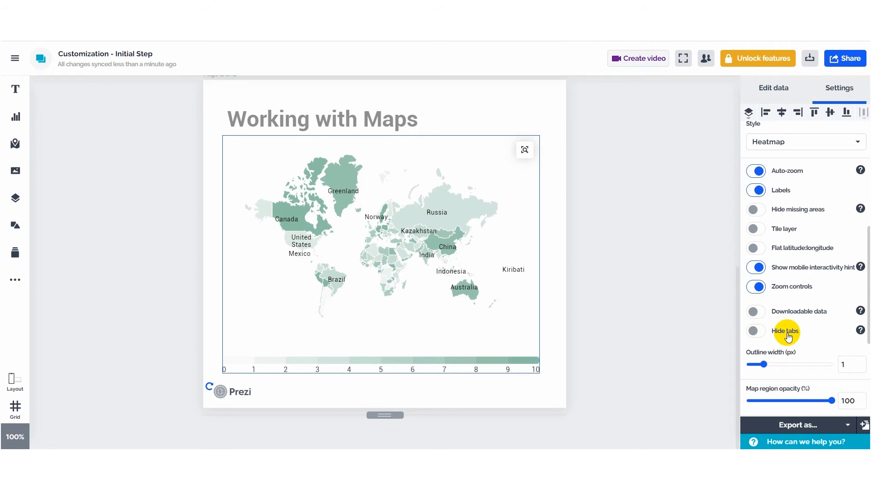
Try a map outline width of 2.2 px, and set it back to 1.
{"action": "mouse_move", "coordinate": [861, 333]}
{"action": "scroll", "coordinate": [798, 341], "scroll_direction": "down", "scroll_amount": 2}
{"action": "scroll", "coordinate": [797, 291], "scroll_direction": "down", "scroll_amount": 2}
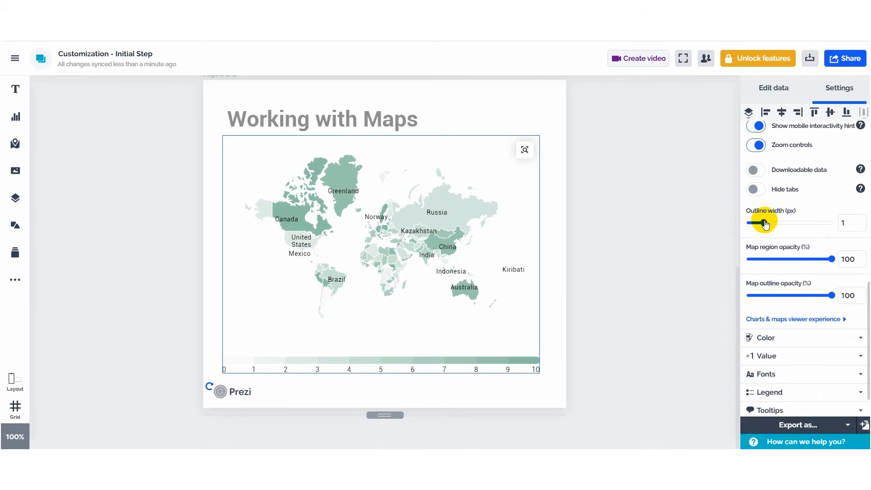
{"action": "left_click_drag", "start_coordinate": [765, 222], "coordinate": [785, 223]}
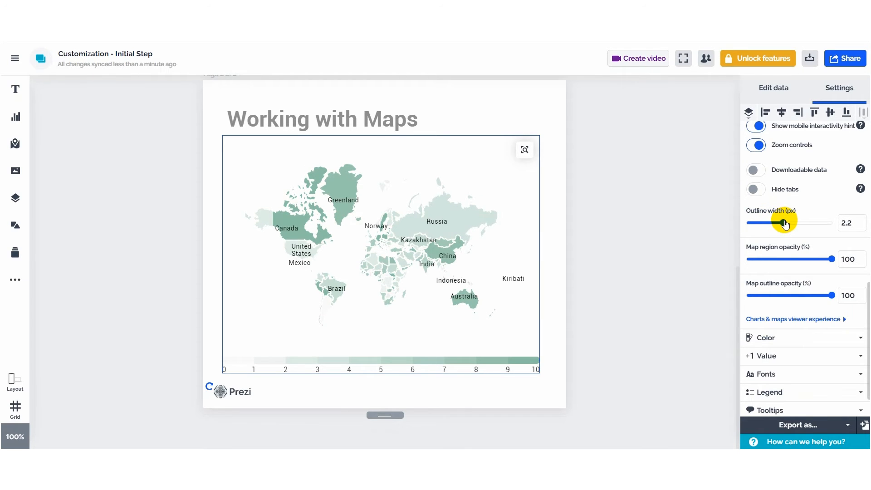
{"action": "mouse_move", "coordinate": [284, 217]}
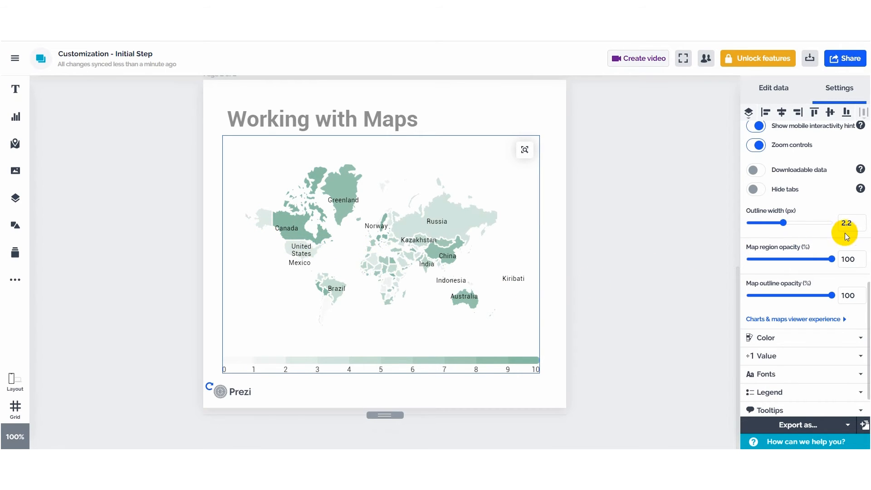
{"action": "double_click", "coordinate": [859, 225]}
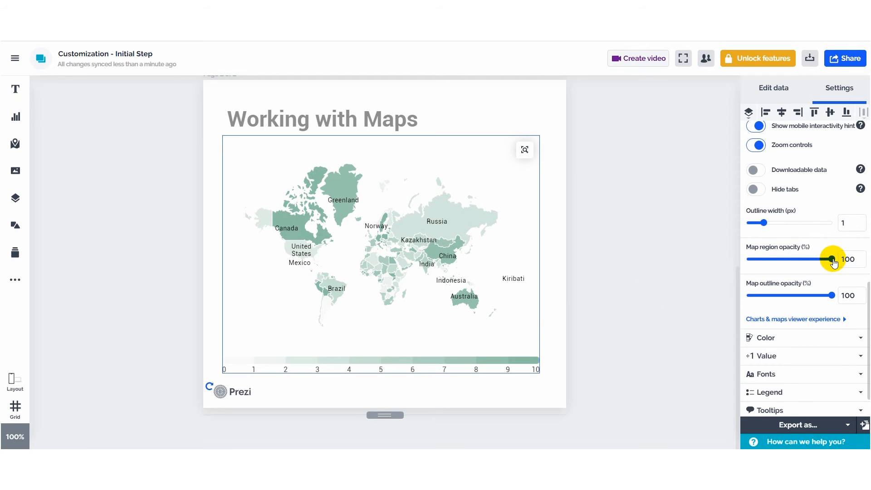
Try lower map region opacity (21% and 67%) and a map outline opacity of 10%, returning both to 100%.
{"action": "left_click_drag", "start_coordinate": [833, 262], "coordinate": [766, 263]}
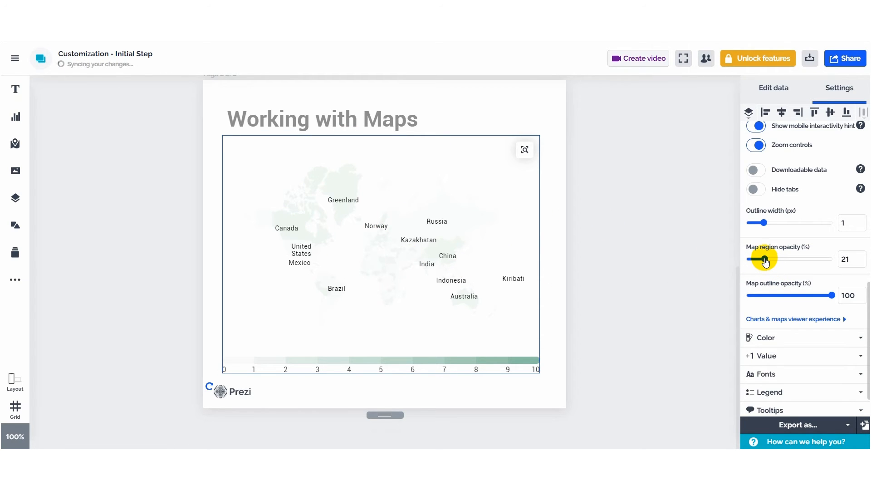
{"action": "left_click_drag", "start_coordinate": [766, 262], "coordinate": [804, 259]}
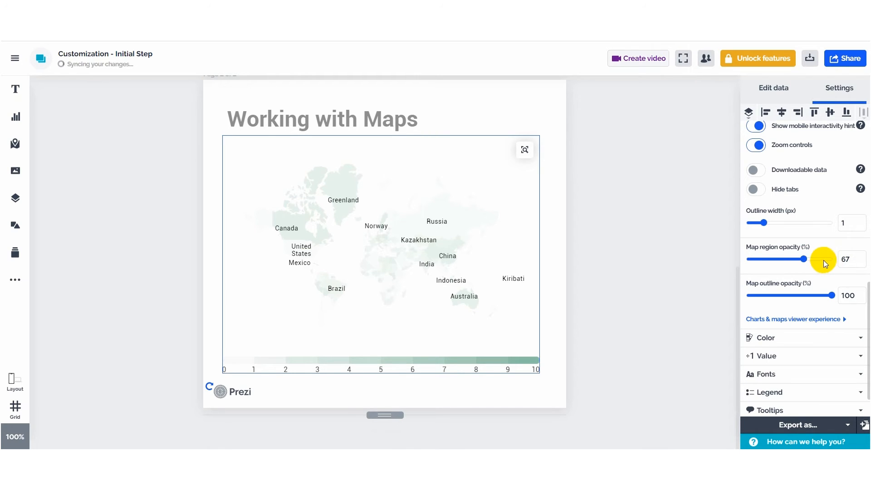
{"action": "left_click_drag", "start_coordinate": [801, 260], "coordinate": [853, 260]}
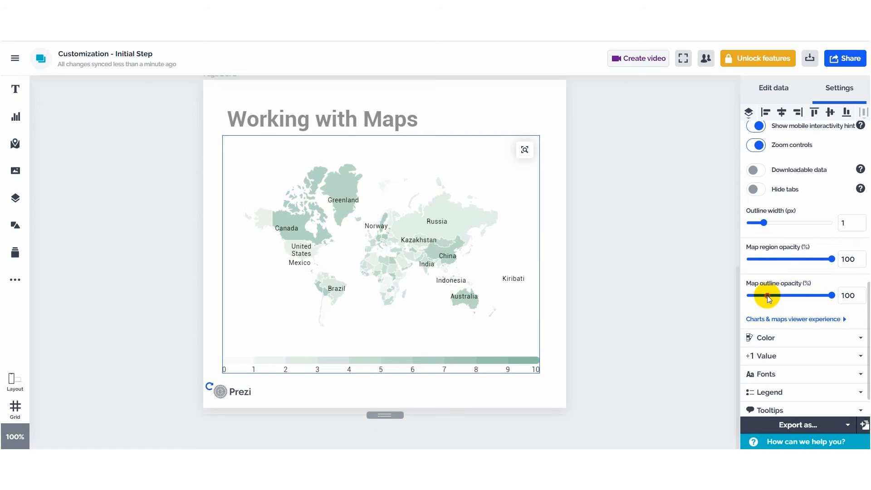
{"action": "left_click_drag", "start_coordinate": [756, 296], "coordinate": [754, 295]}
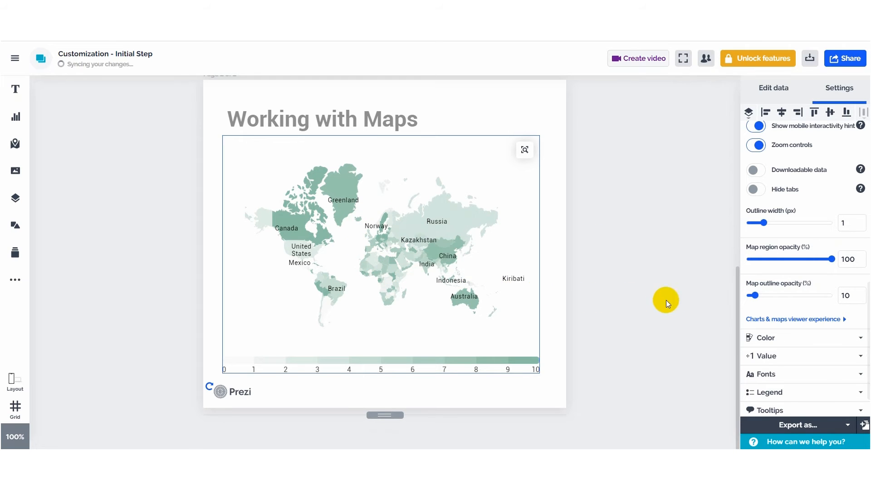
{"action": "left_click_drag", "start_coordinate": [788, 295], "coordinate": [847, 297]}
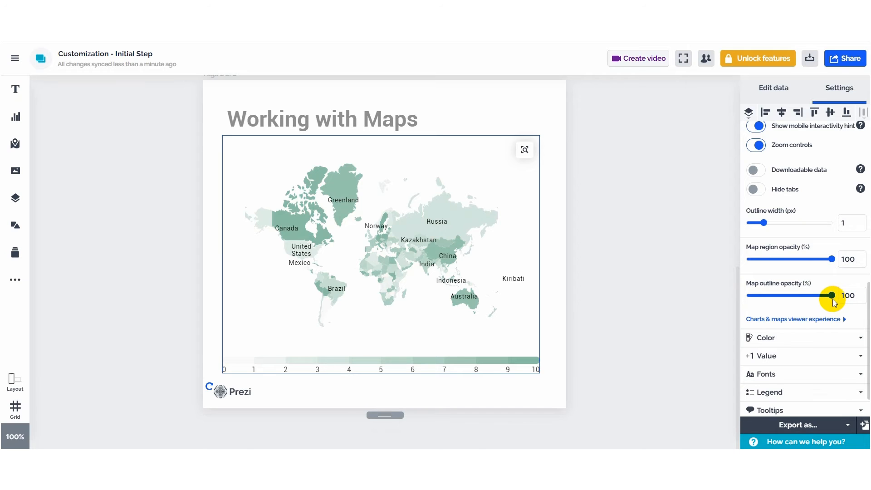
Look over the map properties from the map style to the outline opacity, and collapse them.
{"action": "scroll", "coordinate": [829, 288], "scroll_direction": "down", "scroll_amount": 1}
{"action": "scroll", "coordinate": [830, 261], "scroll_direction": "up", "scroll_amount": 2}
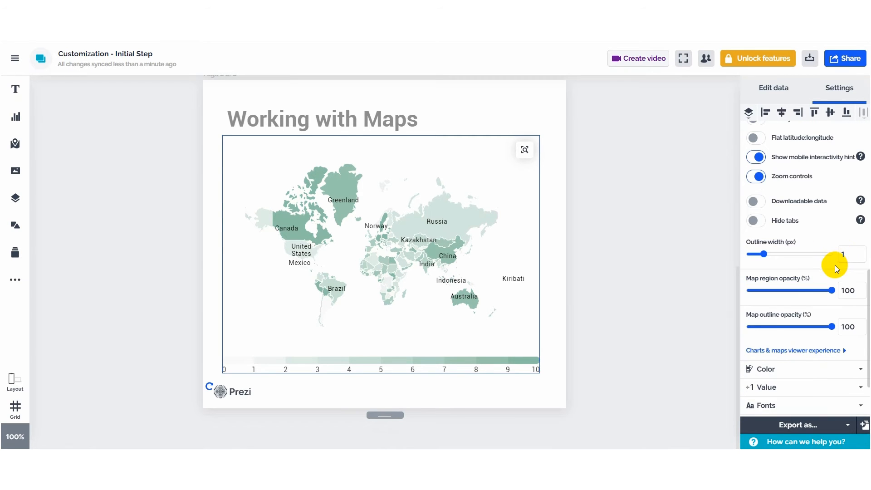
{"action": "scroll", "coordinate": [799, 136], "scroll_direction": "up", "scroll_amount": 4}
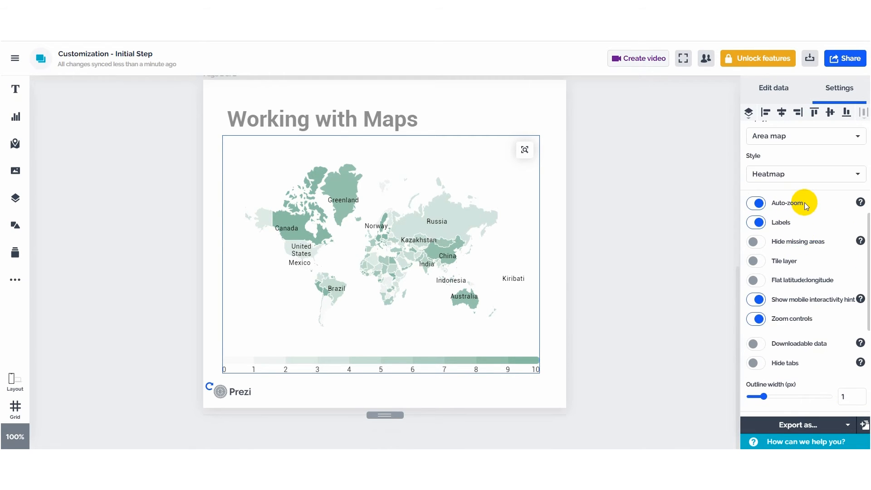
{"action": "scroll", "coordinate": [803, 209], "scroll_direction": "up", "scroll_amount": 2}
{"action": "scroll", "coordinate": [800, 216], "scroll_direction": "down", "scroll_amount": 6}
{"action": "scroll", "coordinate": [797, 227], "scroll_direction": "up", "scroll_amount": 6}
{"action": "scroll", "coordinate": [795, 231], "scroll_direction": "down", "scroll_amount": 6}
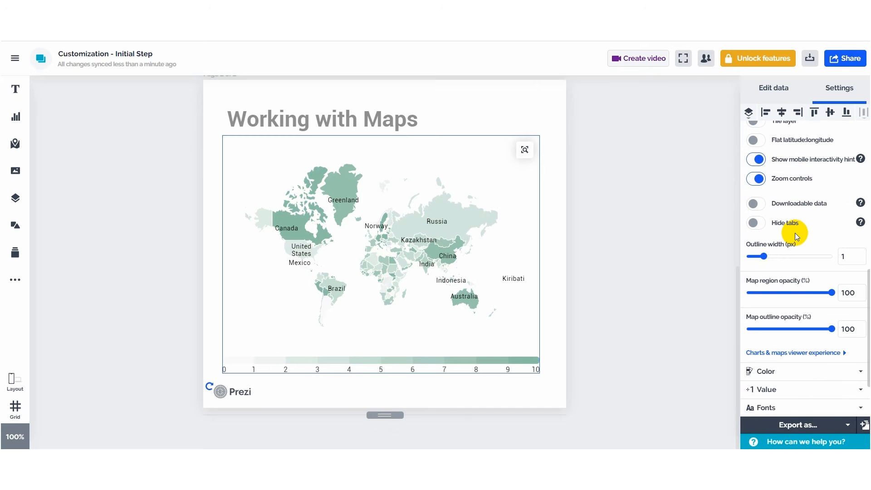
{"action": "scroll", "coordinate": [796, 234], "scroll_direction": "up", "scroll_amount": 3}
{"action": "left_click", "coordinate": [851, 173]}
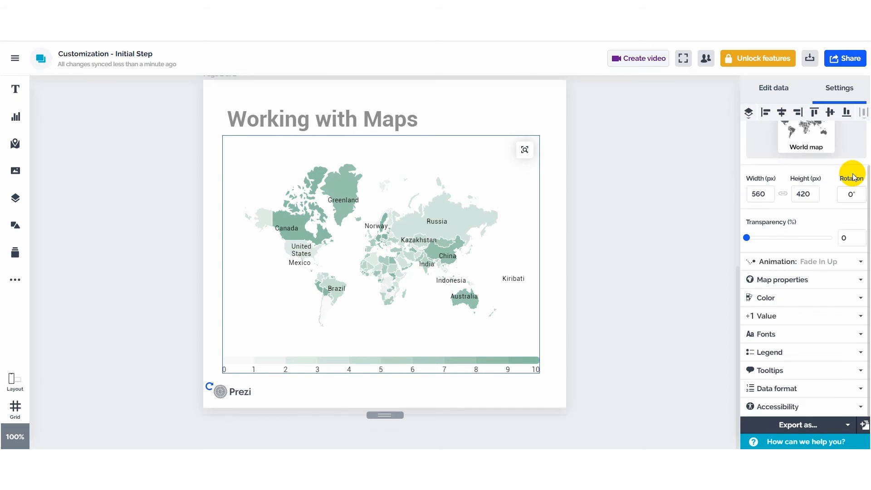
Try using one color for the whole map, and turn the option back off.
{"action": "left_click", "coordinate": [767, 298]}
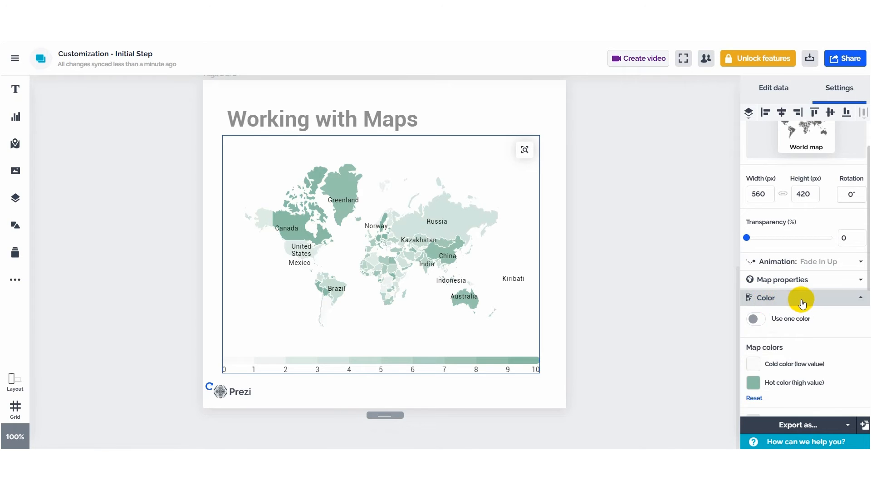
{"action": "scroll", "coordinate": [817, 307], "scroll_direction": "down", "scroll_amount": 2}
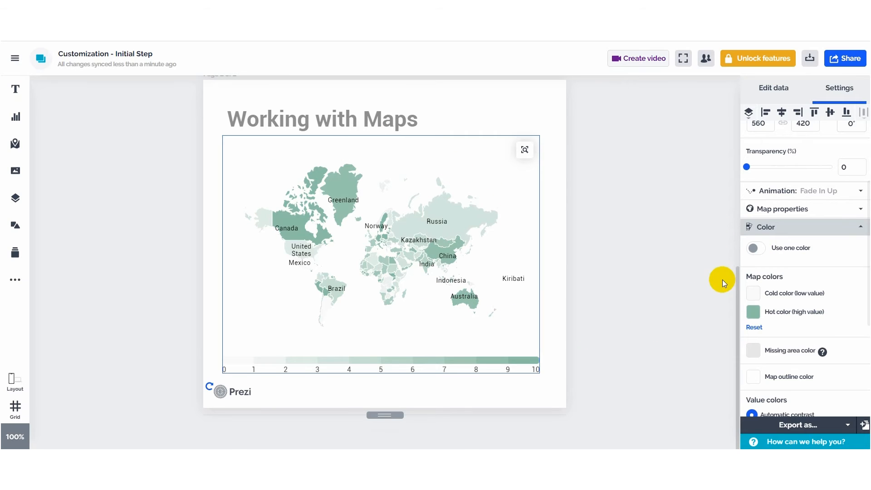
{"action": "left_click", "coordinate": [760, 249]}
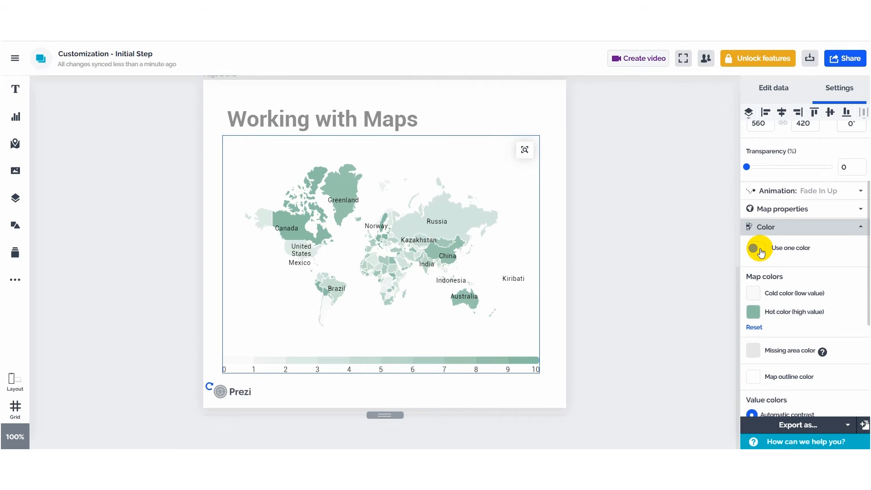
{"action": "left_click", "coordinate": [761, 252]}
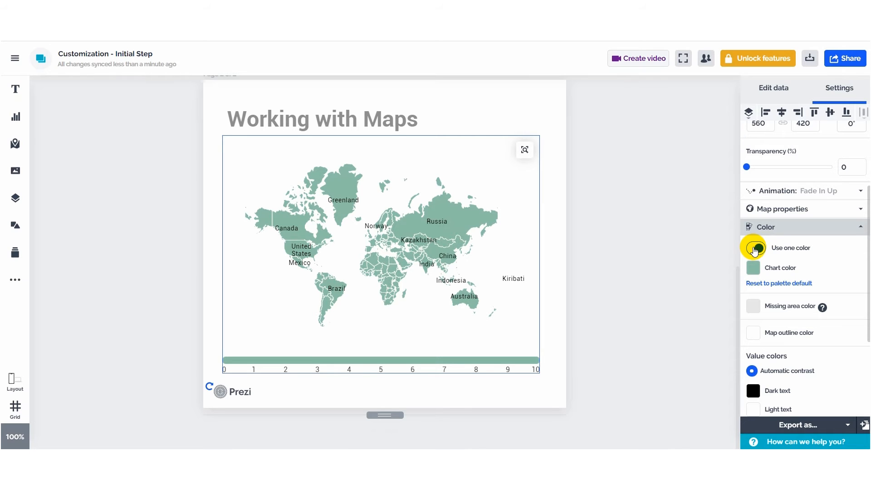
{"action": "left_click", "coordinate": [755, 249]}
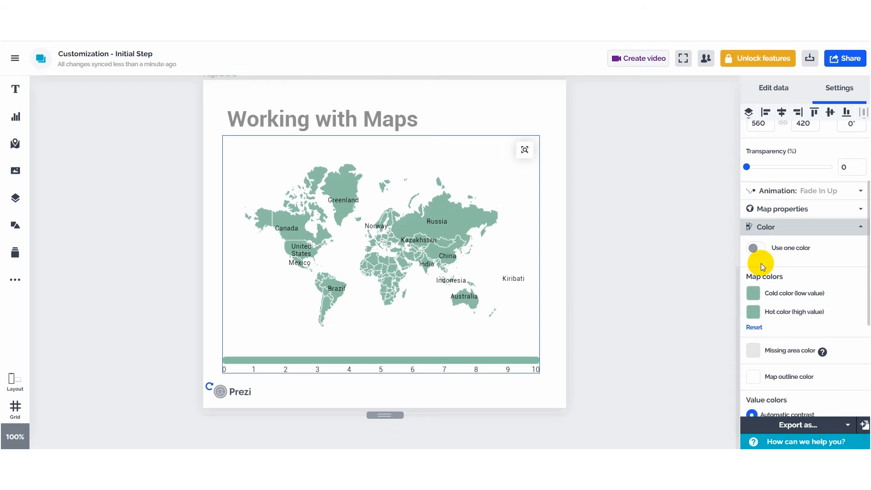
Set the map's cold color for low values to light gray E0E0E0.
{"action": "left_click", "coordinate": [753, 296]}
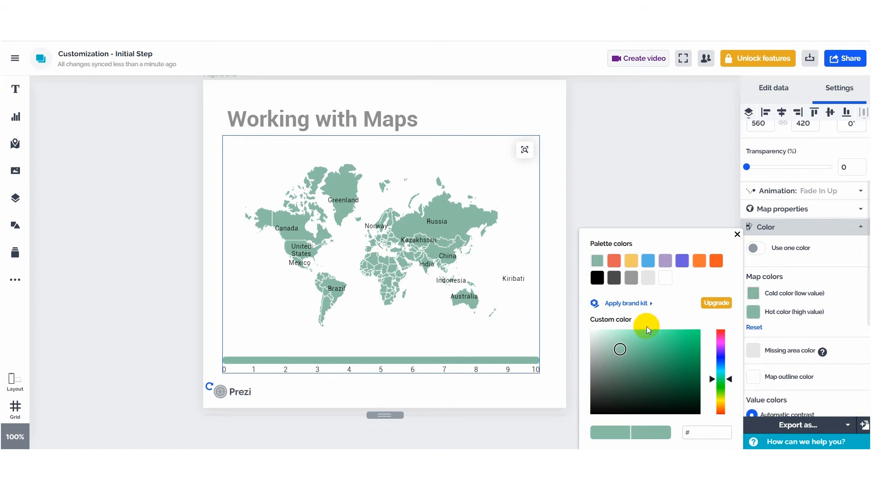
{"action": "left_click", "coordinate": [599, 339]}
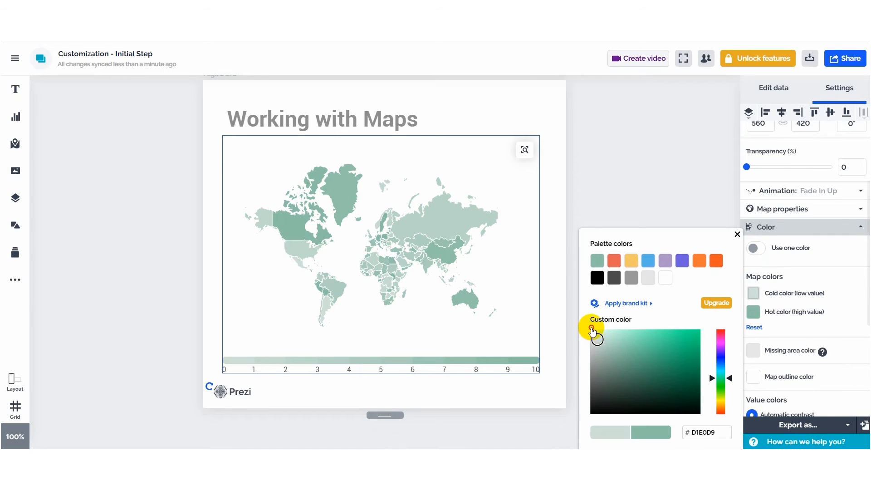
{"action": "left_click", "coordinate": [590, 340]}
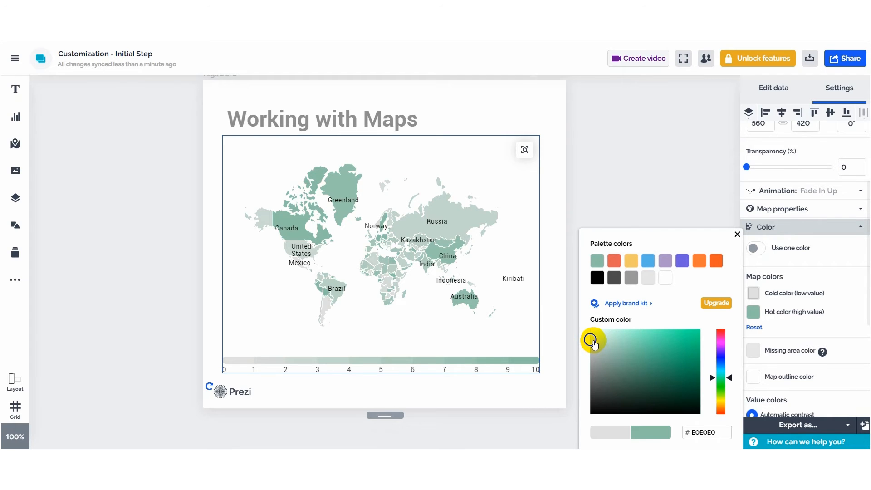
{"action": "left_click", "coordinate": [737, 235]}
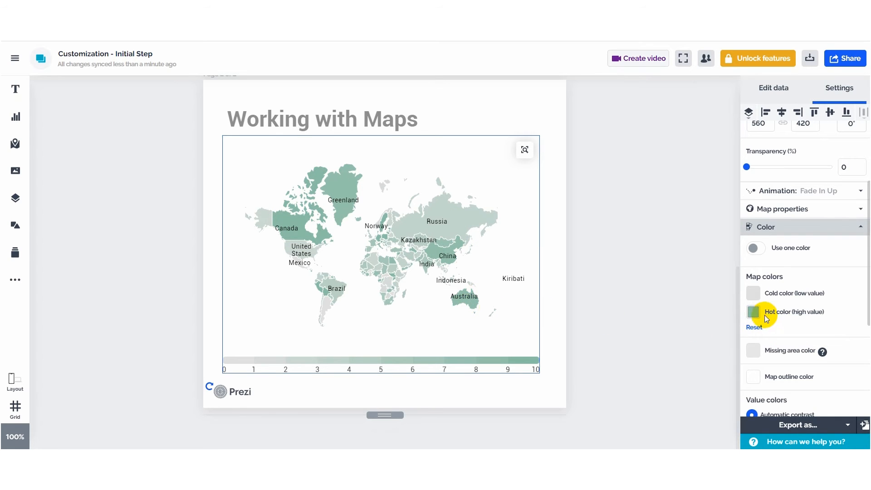
Try the red E62727 as the map outline color, and return the outline to white FFFFFF.
{"action": "scroll", "coordinate": [765, 316], "scroll_direction": "down", "scroll_amount": 2}
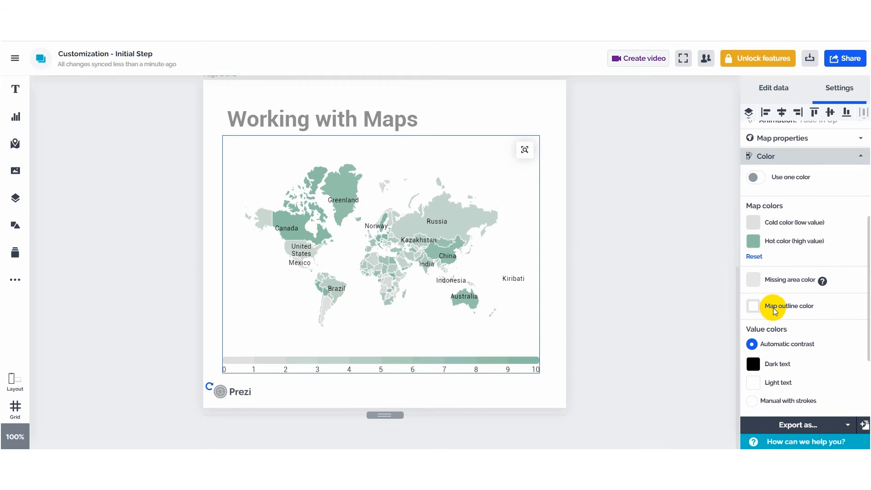
{"action": "left_click", "coordinate": [753, 307]}
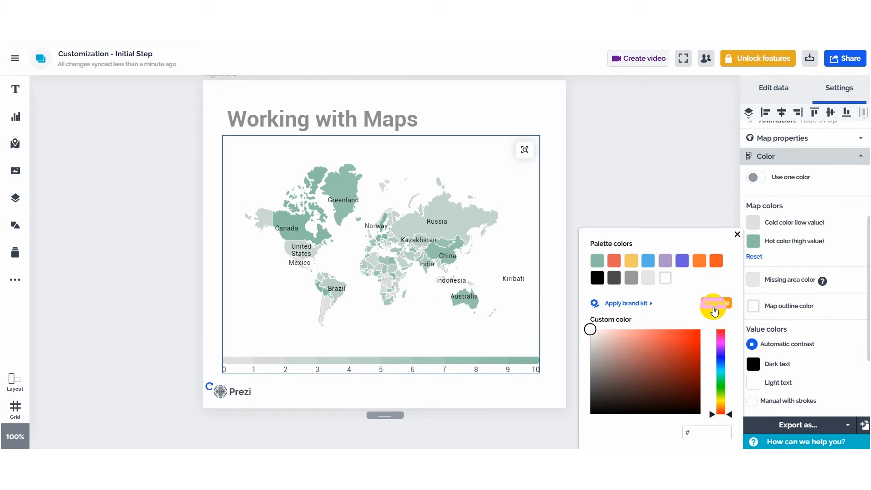
{"action": "left_click", "coordinate": [682, 338]}
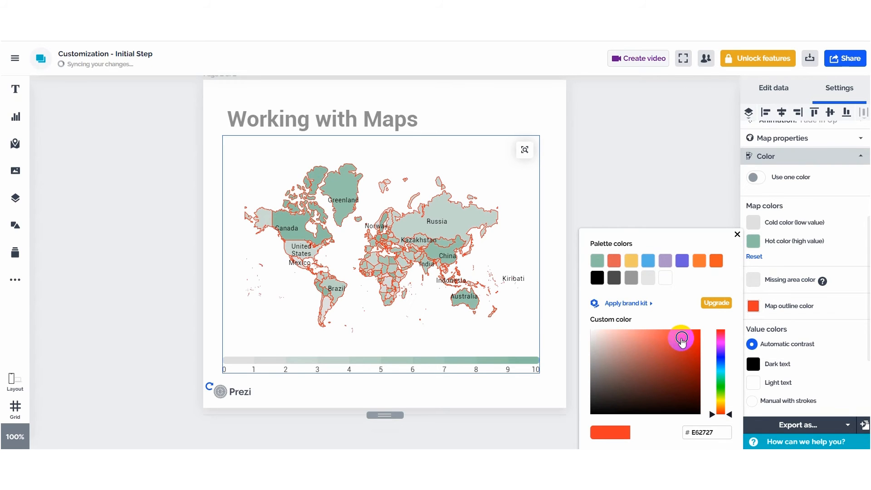
{"action": "mouse_move", "coordinate": [682, 338]}
{"action": "left_mouse_down"}
{"action": "mouse_move", "coordinate": [655, 344]}
{"action": "mouse_move", "coordinate": [564, 327]}
{"action": "left_mouse_up"}
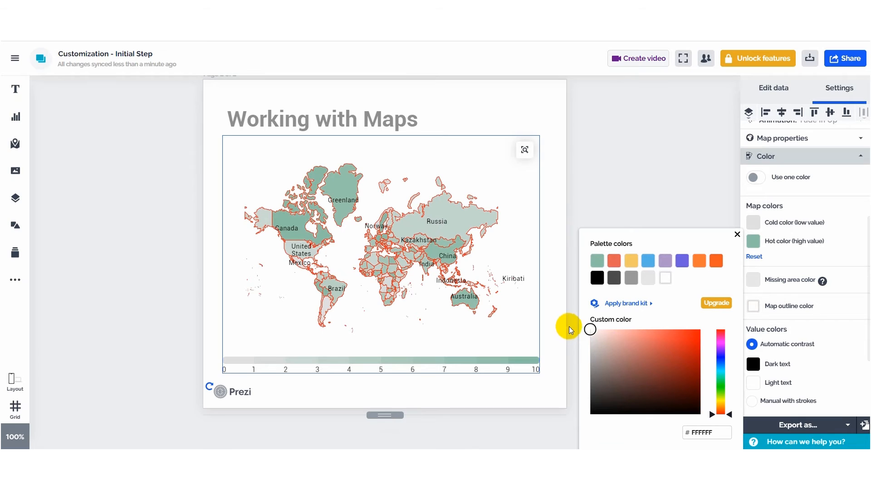
{"action": "left_click", "coordinate": [738, 234]}
Try the manual with strokes option for the value colors, return to automatic contrast and collapse the color settings.
{"action": "scroll", "coordinate": [807, 286], "scroll_direction": "down", "scroll_amount": 2}
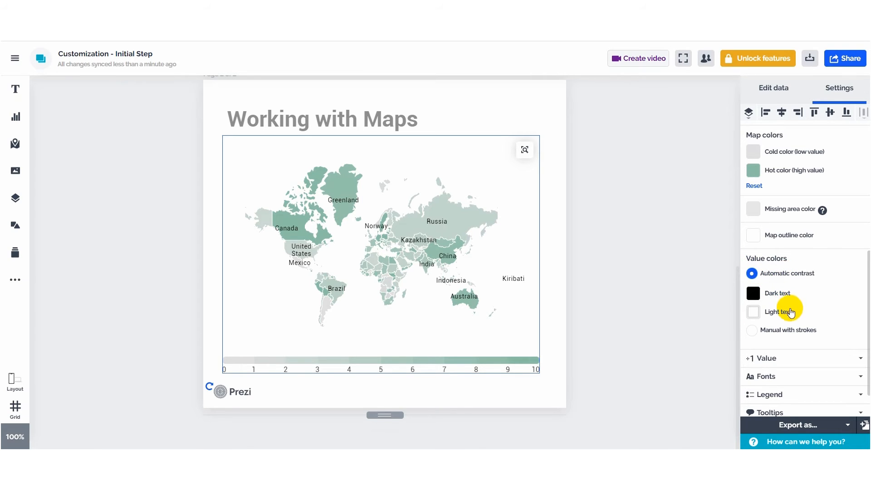
{"action": "scroll", "coordinate": [790, 343], "scroll_direction": "down", "scroll_amount": 1}
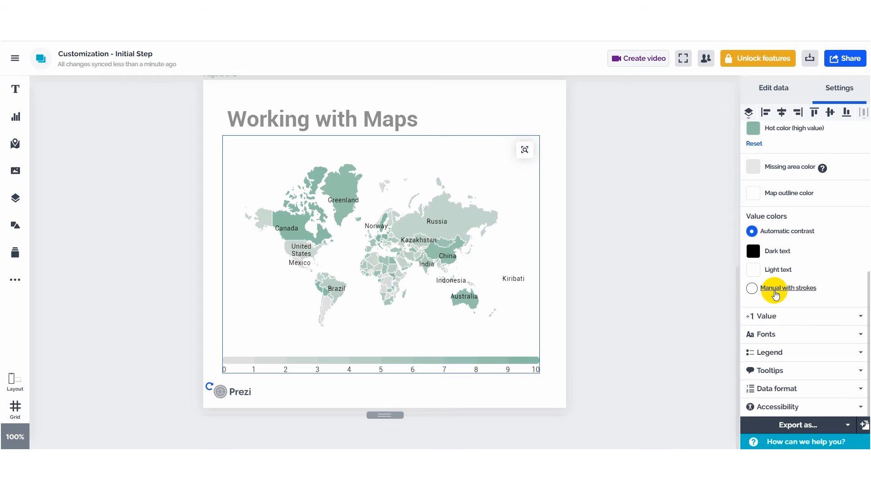
{"action": "left_click", "coordinate": [776, 293]}
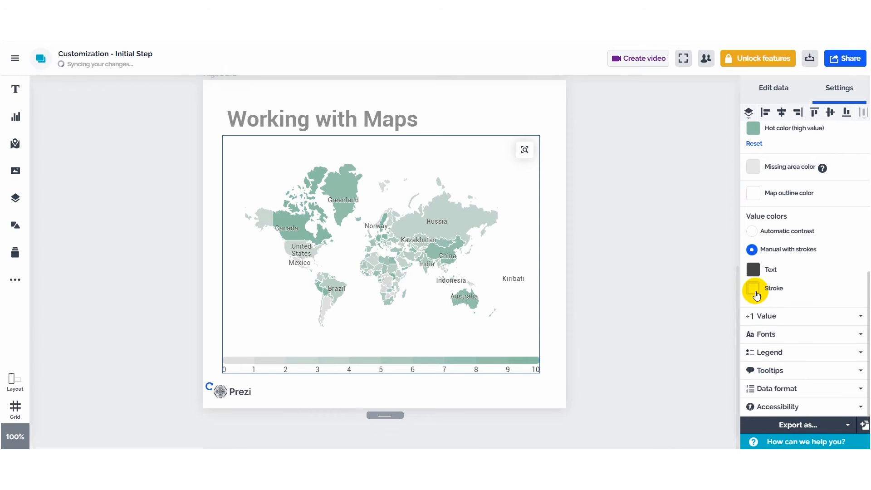
{"action": "left_click", "coordinate": [445, 229]}
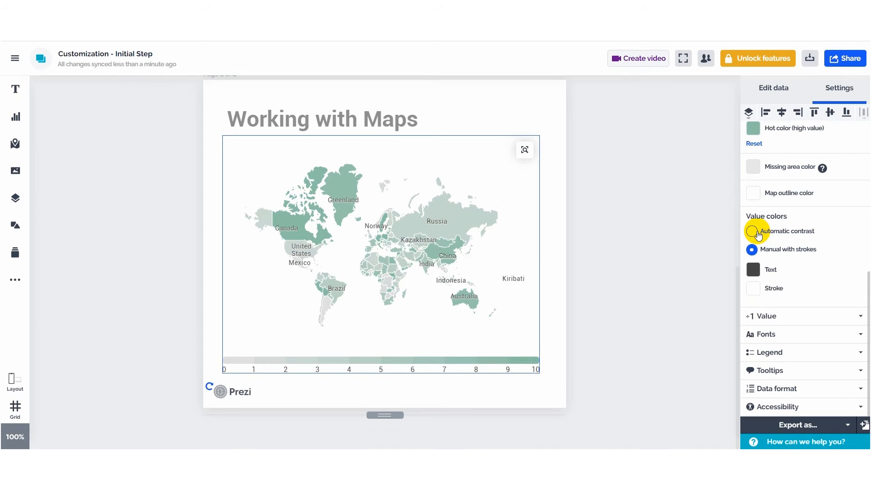
{"action": "left_click", "coordinate": [757, 232]}
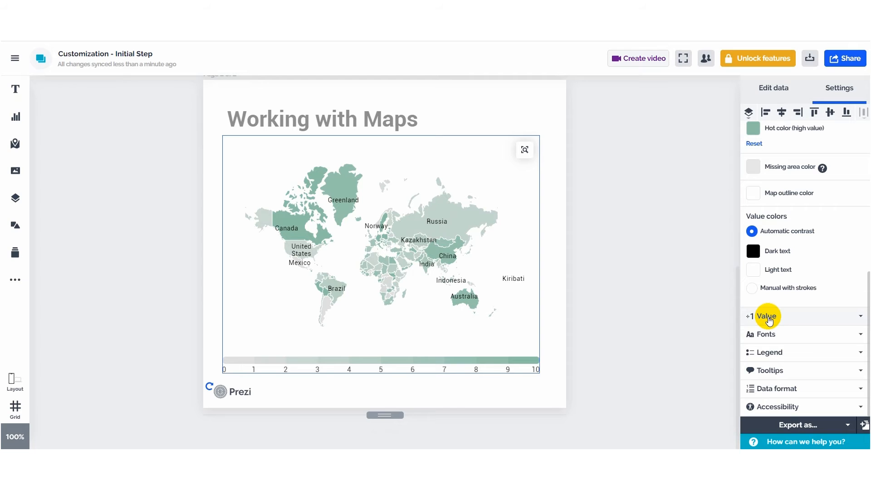
{"action": "scroll", "coordinate": [772, 309], "scroll_direction": "up", "scroll_amount": 5}
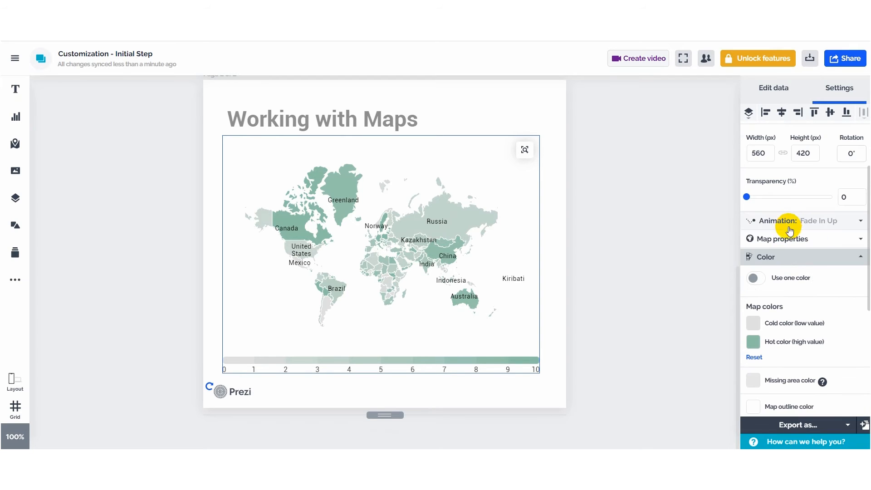
{"action": "left_click", "coordinate": [787, 258]}
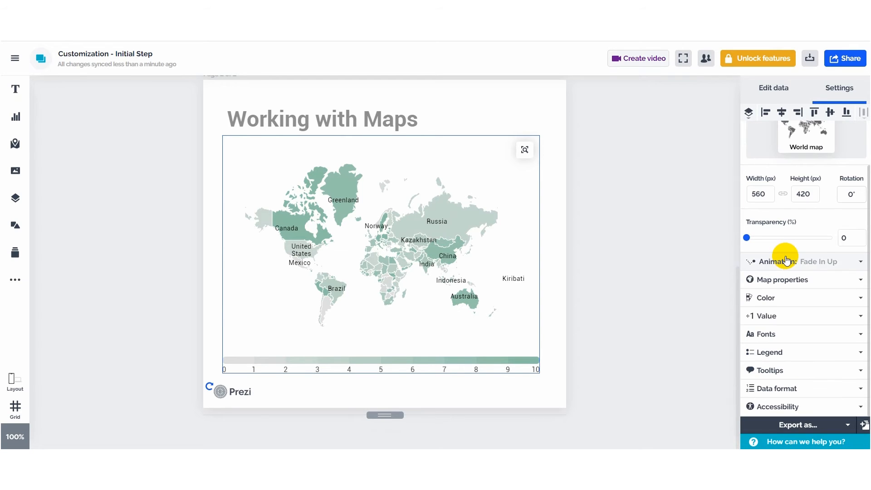
Open the map's value settings and show the explanation of the value range.
{"action": "left_click", "coordinate": [768, 318]}
{"action": "scroll", "coordinate": [789, 323], "scroll_direction": "down", "scroll_amount": 2}
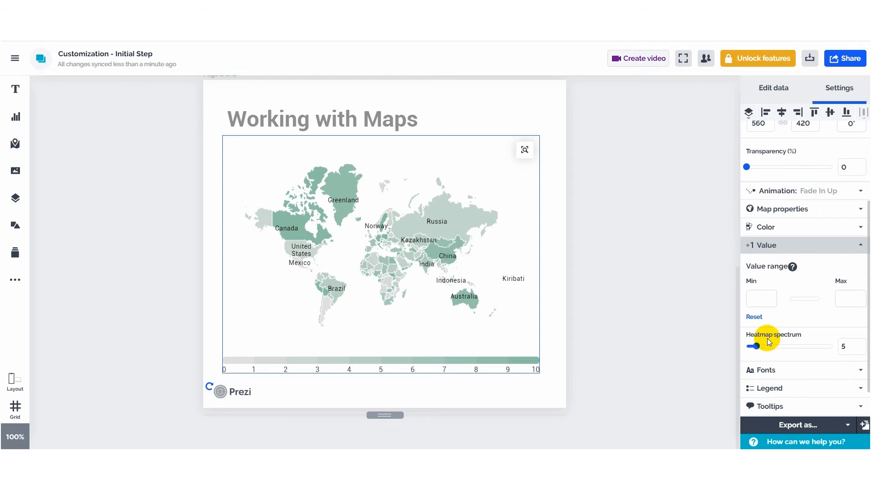
{"action": "mouse_move", "coordinate": [793, 265]}
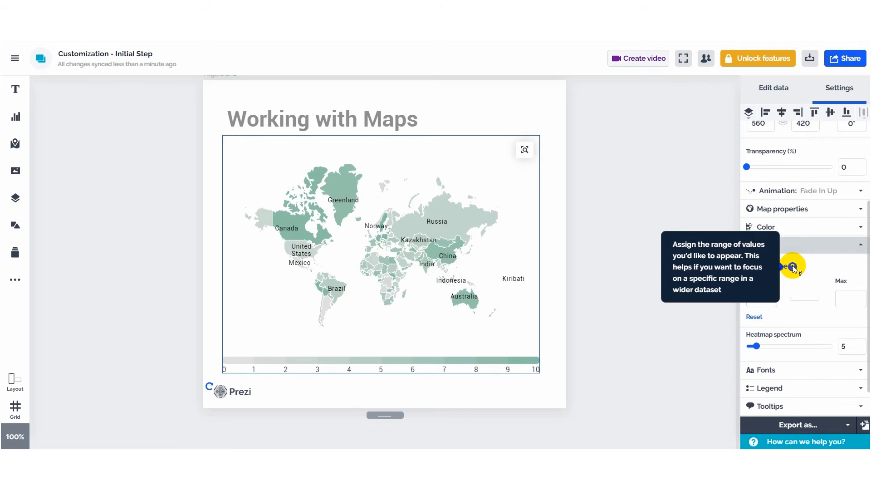
Try limiting the map's value range to a minimum of 5 and a maximum of 10, and clear both limits.
{"action": "mouse_move", "coordinate": [514, 375]}
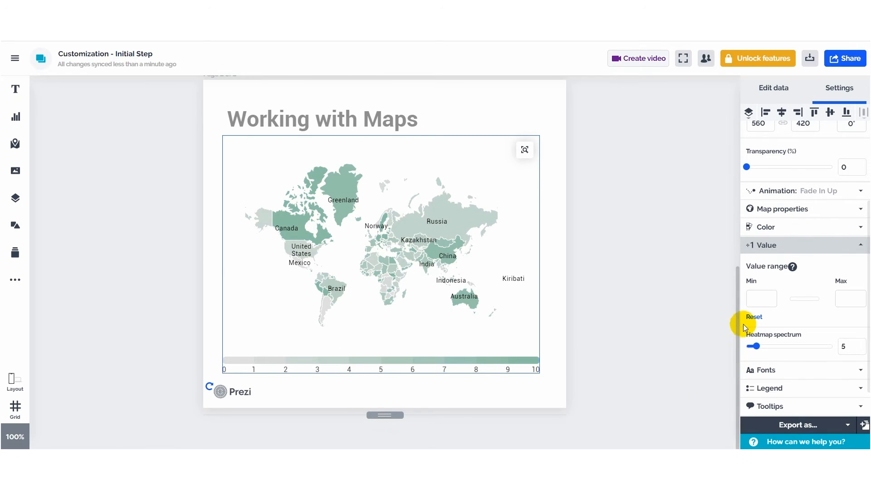
{"action": "left_click", "coordinate": [769, 305]}
{"action": "left_click", "coordinate": [839, 302]}
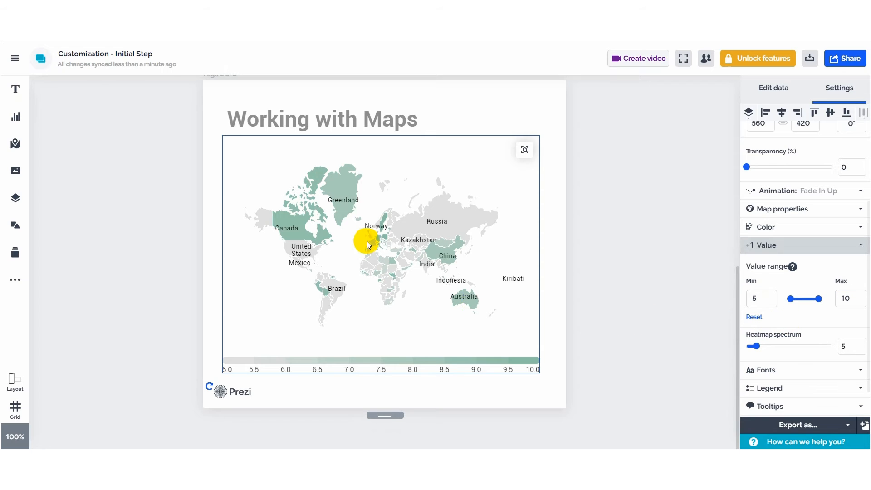
{"action": "mouse_move", "coordinate": [344, 217]}
{"action": "left_click", "coordinate": [761, 300]}
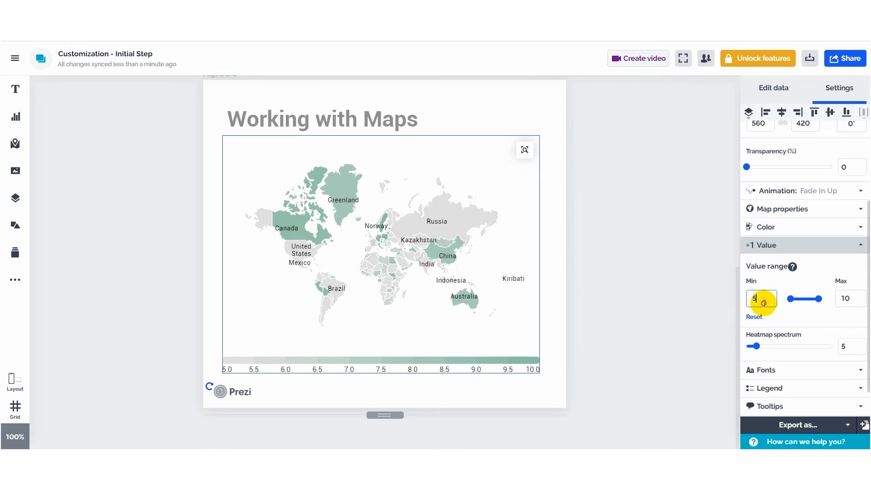
{"action": "key", "text": "BackSpace"}
{"action": "left_click", "coordinate": [848, 297]}
{"action": "key", "text": "BackSpace"}
{"action": "key", "text": "BackSpace"}
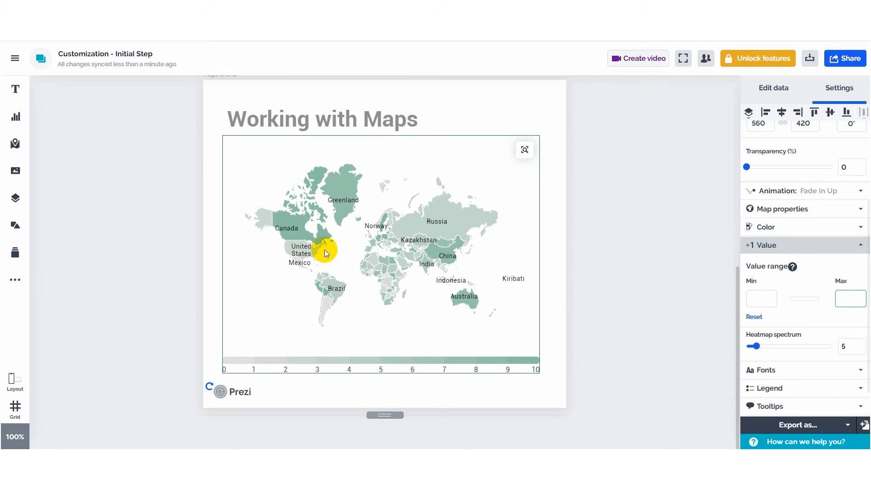
Try a heatmap spectrum of 17 for the map, return it to 5 and collapse the value settings.
{"action": "scroll", "coordinate": [796, 318], "scroll_direction": "down", "scroll_amount": 1}
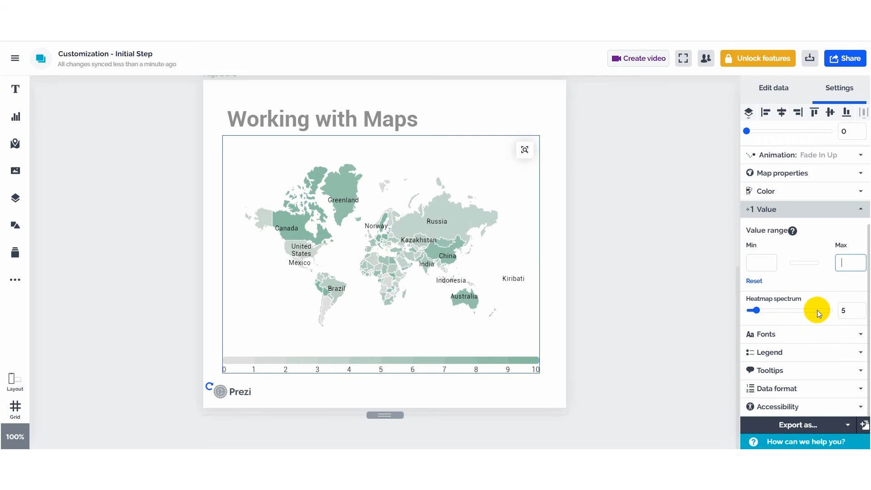
{"action": "left_click_drag", "start_coordinate": [759, 312], "coordinate": [807, 312]}
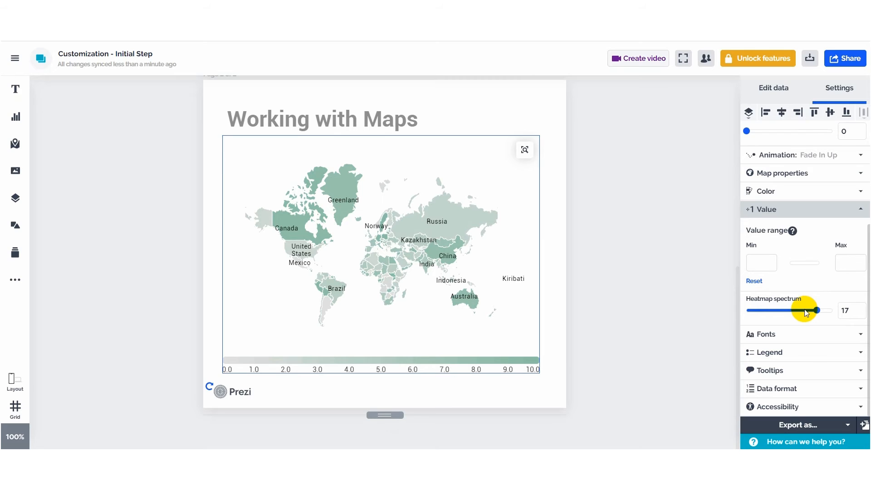
{"action": "double_click", "coordinate": [848, 312]}
{"action": "scroll", "coordinate": [778, 327], "scroll_direction": "up", "scroll_amount": 2}
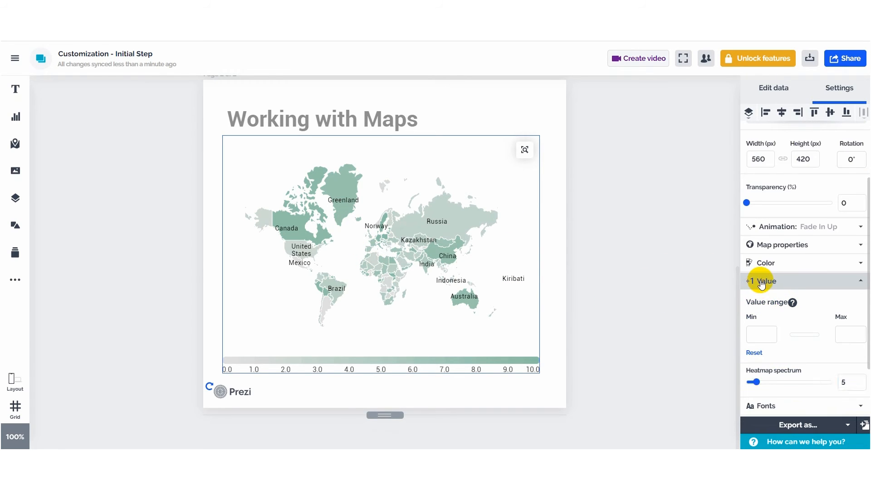
{"action": "left_click", "coordinate": [762, 283]}
Examine the map's font settings, including the advanced options for tabs, legend, values and labels, and collapse them.
{"action": "left_click", "coordinate": [792, 340]}
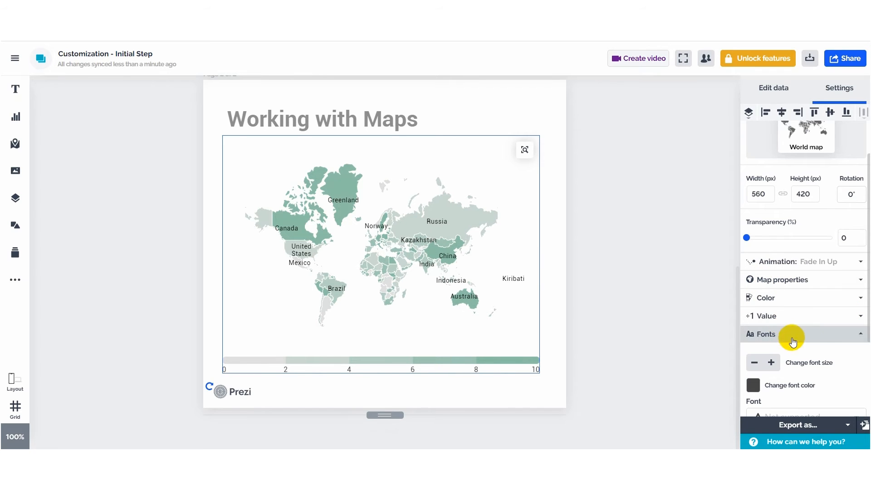
{"action": "scroll", "coordinate": [823, 342], "scroll_direction": "down", "scroll_amount": 2}
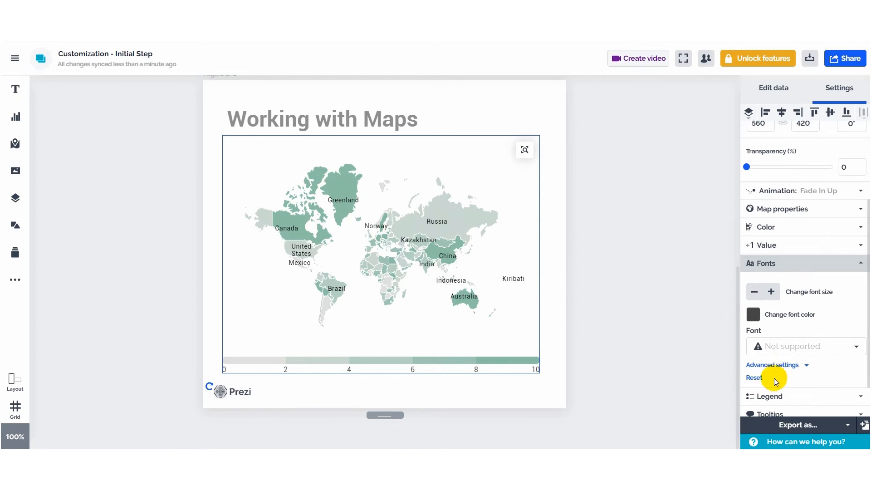
{"action": "scroll", "coordinate": [760, 380], "scroll_direction": "down", "scroll_amount": 1}
{"action": "left_click", "coordinate": [788, 322]}
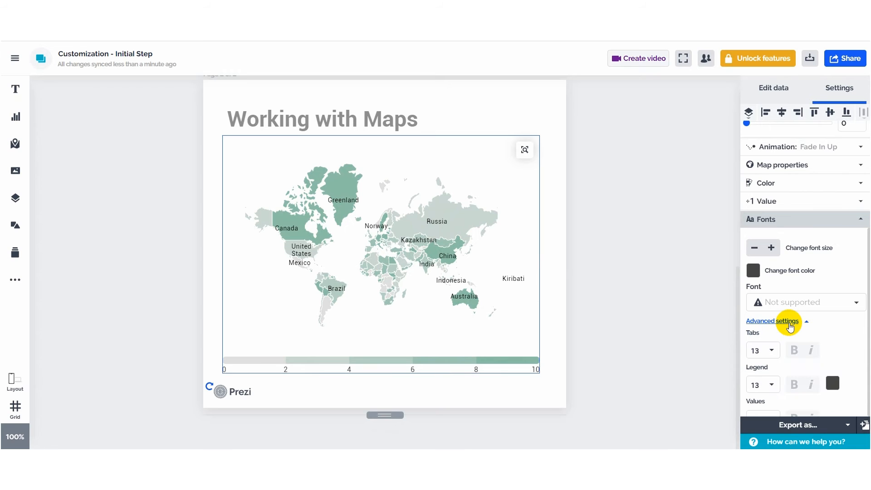
{"action": "scroll", "coordinate": [791, 327], "scroll_direction": "down", "scroll_amount": 2}
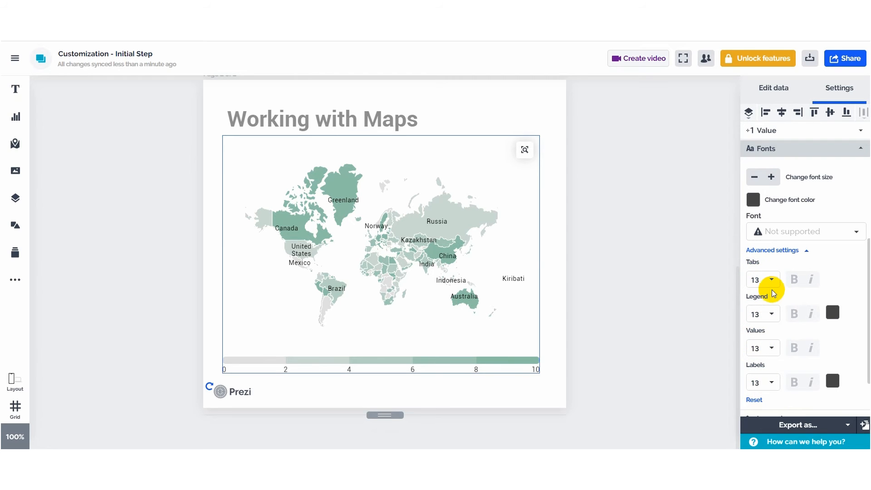
{"action": "mouse_move", "coordinate": [408, 234]}
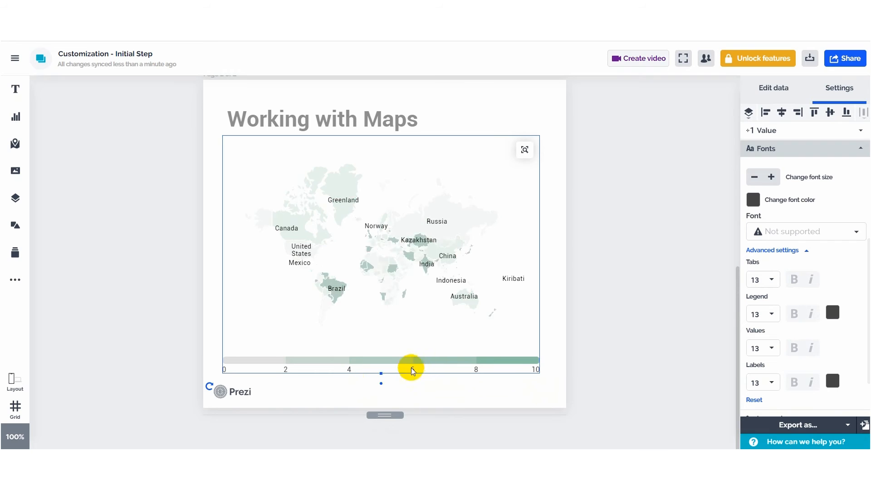
{"action": "scroll", "coordinate": [828, 322], "scroll_direction": "down", "scroll_amount": 3}
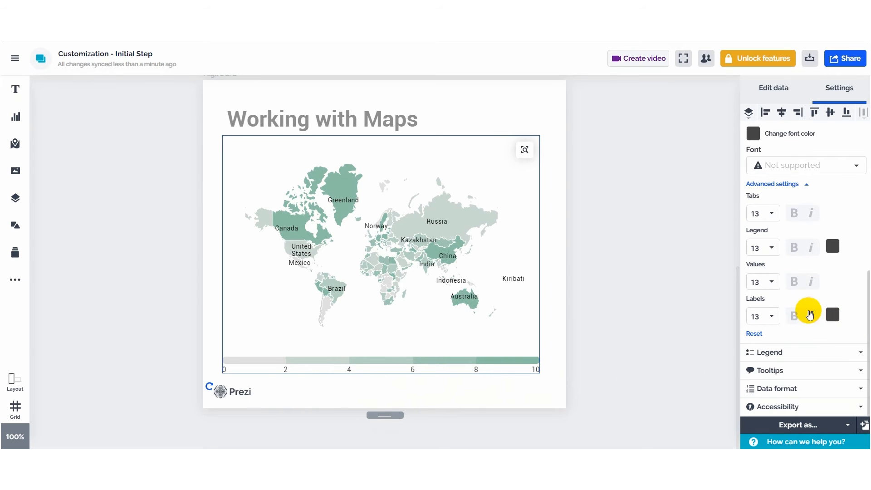
{"action": "scroll", "coordinate": [767, 282], "scroll_direction": "up", "scroll_amount": 3}
{"action": "left_click", "coordinate": [778, 255]}
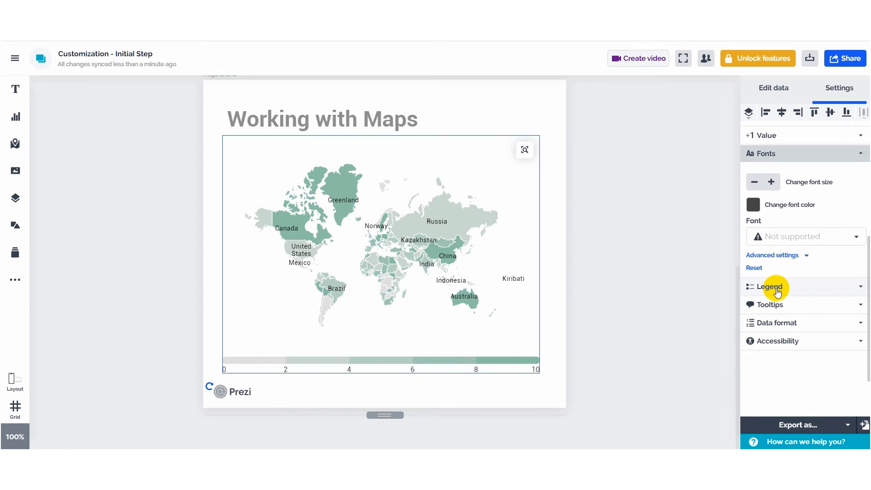
{"action": "left_click", "coordinate": [762, 153]}
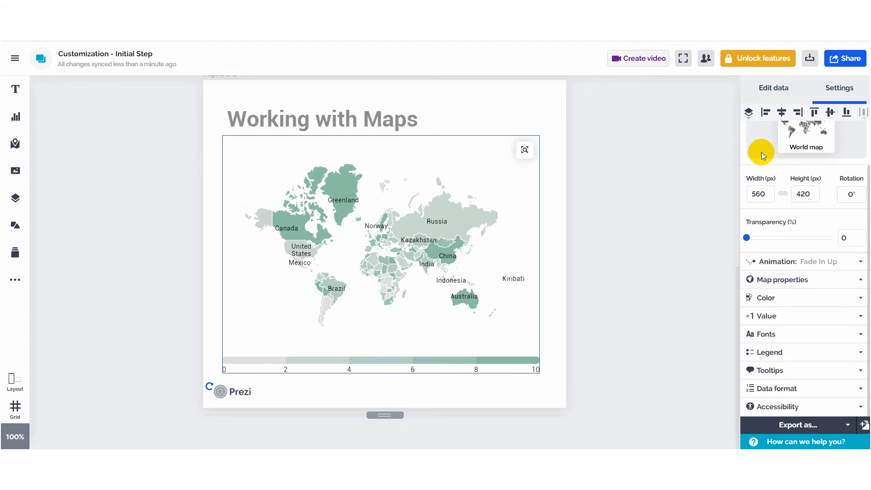
Try hiding the map's legend and its values in turn, switching each back on.
{"action": "left_click", "coordinate": [768, 353]}
{"action": "scroll", "coordinate": [813, 349], "scroll_direction": "down", "scroll_amount": 2}
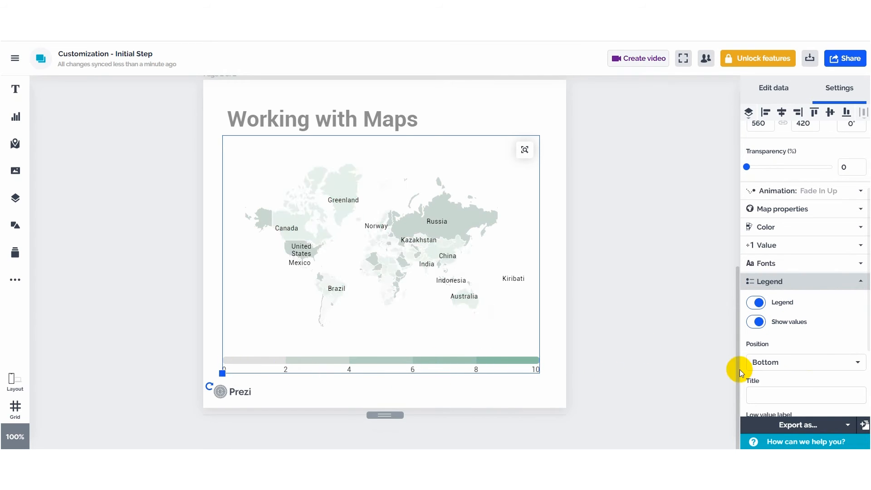
{"action": "left_click", "coordinate": [756, 302]}
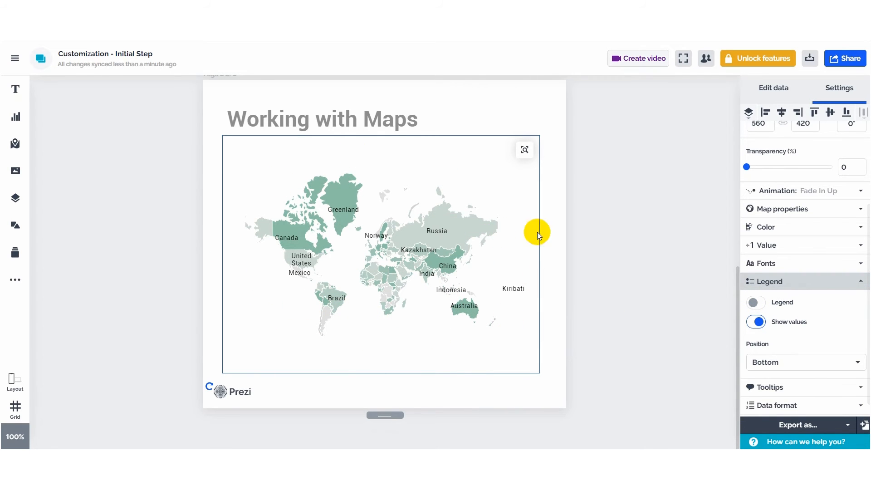
{"action": "left_click", "coordinate": [754, 302]}
{"action": "left_click", "coordinate": [756, 322]}
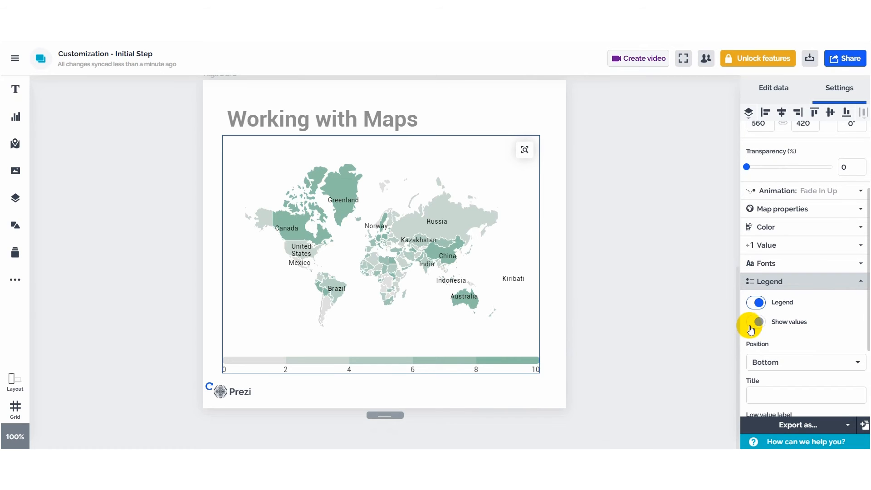
{"action": "left_click", "coordinate": [751, 327]}
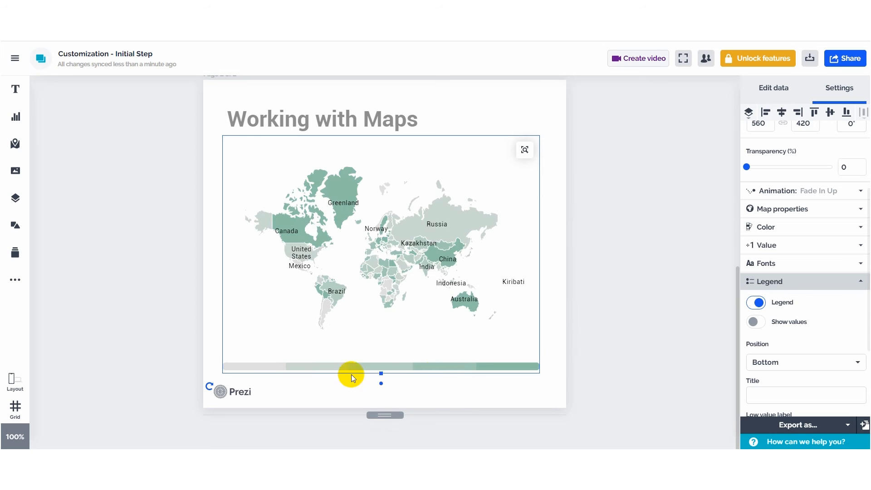
{"action": "left_click", "coordinate": [754, 322]}
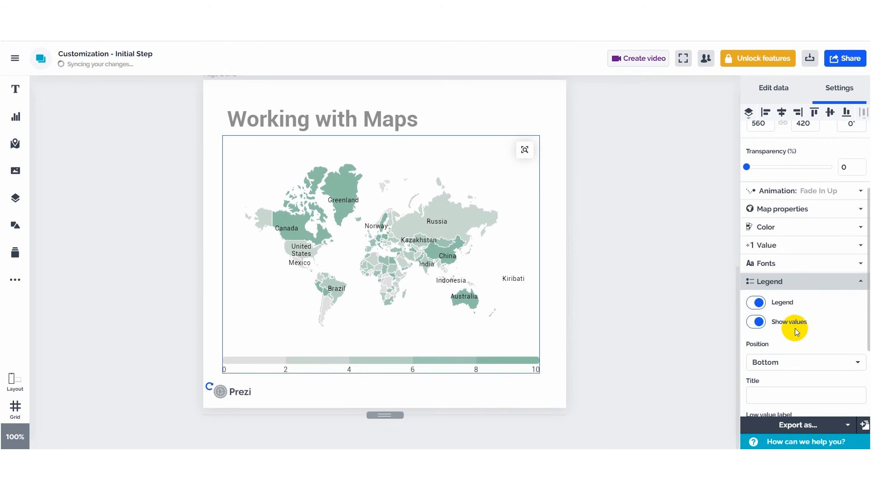
Keep the legend position at Bottom and give the legend the title "Title" and the value labels "Low" and "High".
{"action": "scroll", "coordinate": [795, 320], "scroll_direction": "down", "scroll_amount": 3}
{"action": "left_click", "coordinate": [775, 247]}
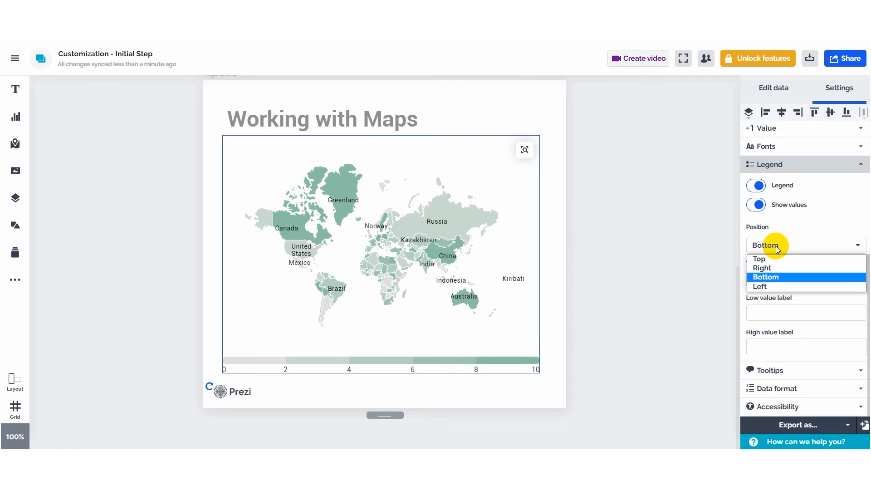
{"action": "left_click", "coordinate": [776, 246]}
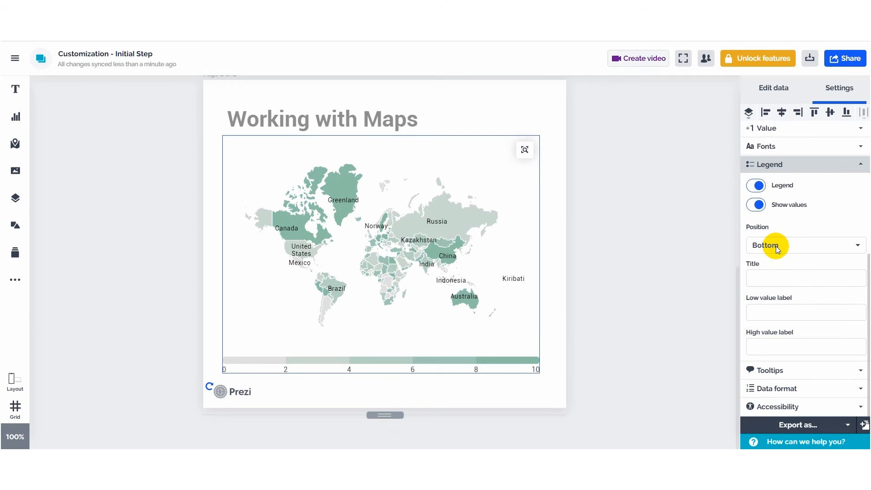
{"action": "left_click", "coordinate": [783, 280]}
{"action": "type", "text": "Title"}
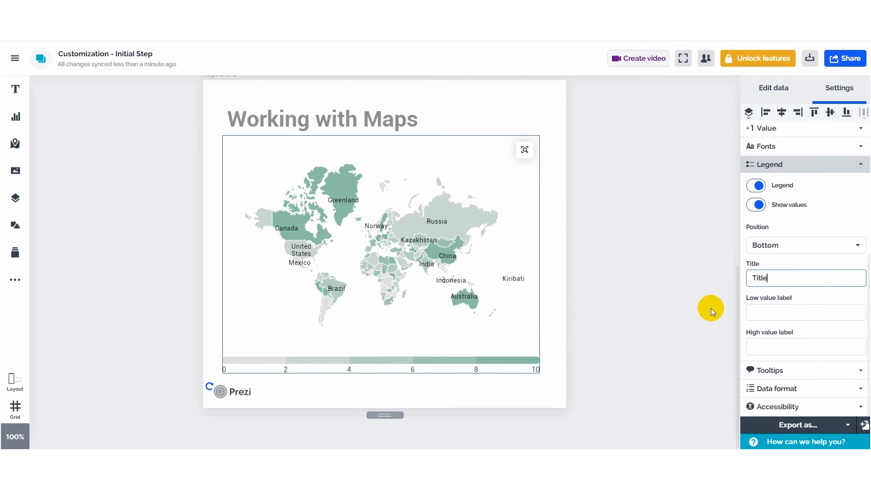
{"action": "left_click", "coordinate": [778, 321]}
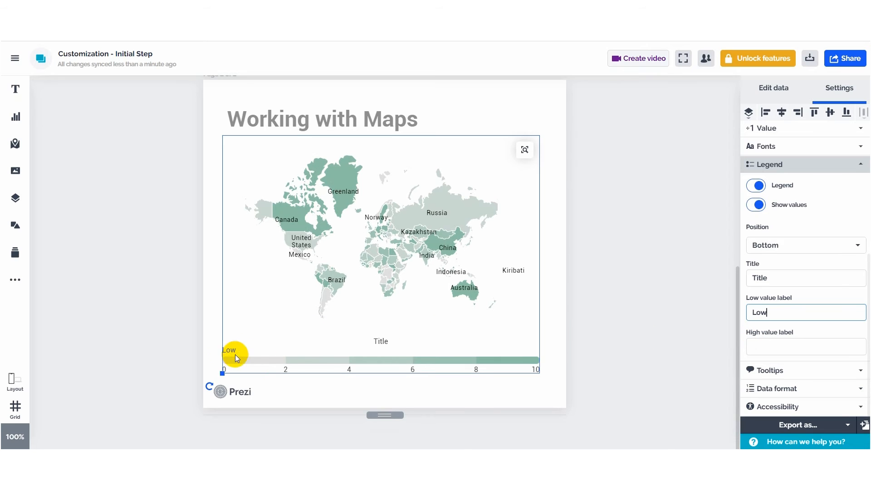
{"action": "left_click", "coordinate": [774, 350]}
{"action": "type", "text": "High"}
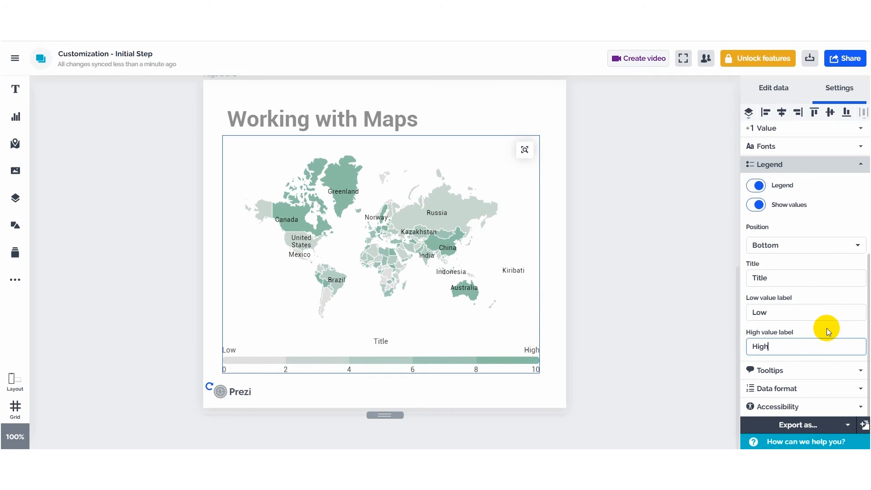
Review the map's tooltip, data format and accessibility settings.
{"action": "left_click", "coordinate": [785, 373]}
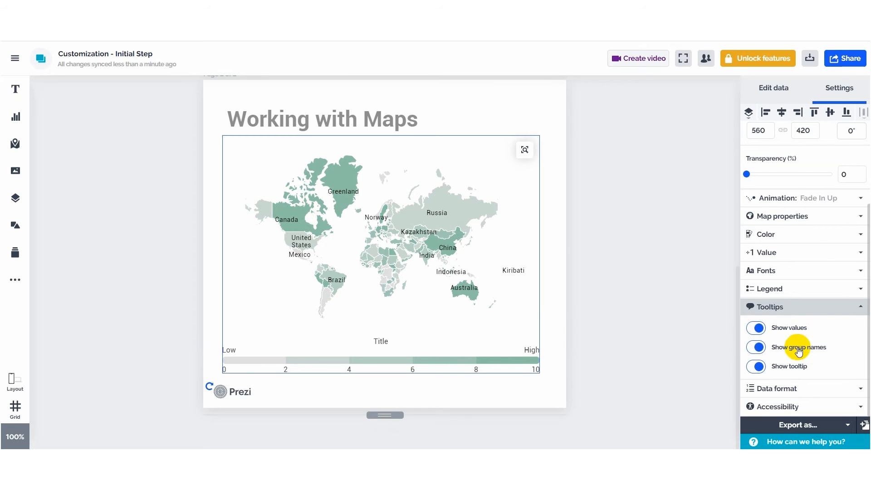
{"action": "left_click", "coordinate": [797, 389]}
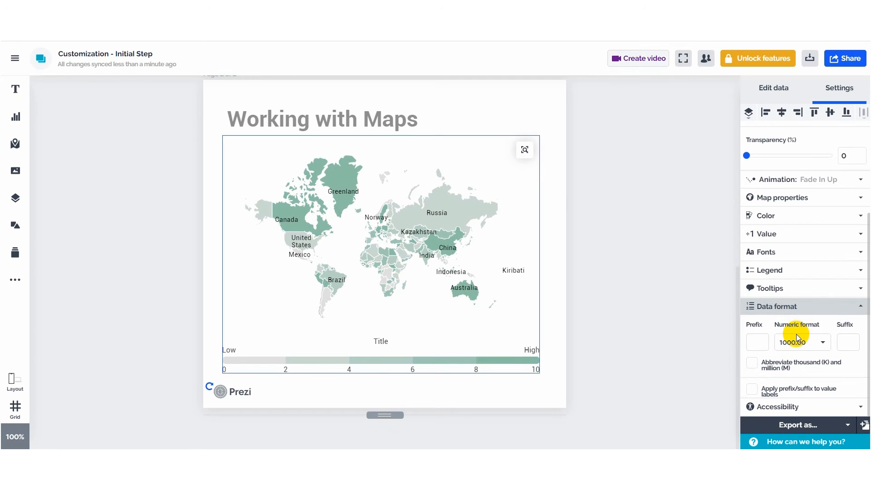
{"action": "left_click", "coordinate": [793, 312]}
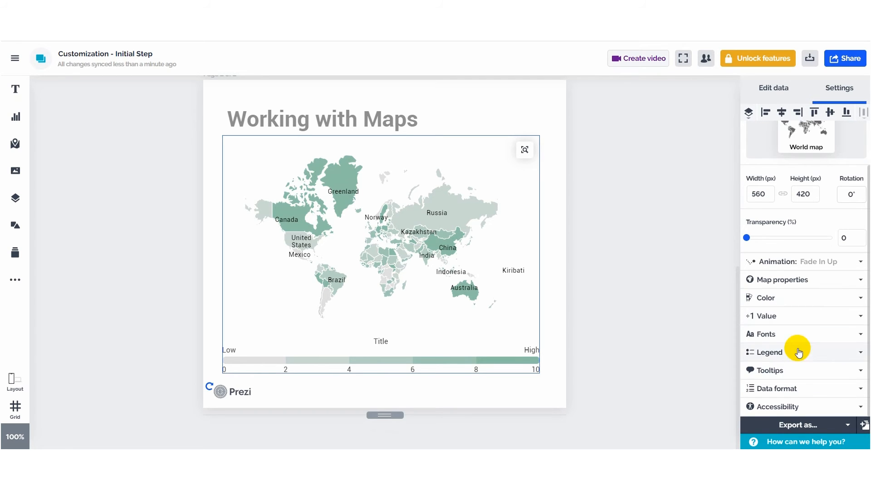
{"action": "left_click", "coordinate": [788, 405]}
{"action": "scroll", "coordinate": [778, 343], "scroll_direction": "up", "scroll_amount": 3}
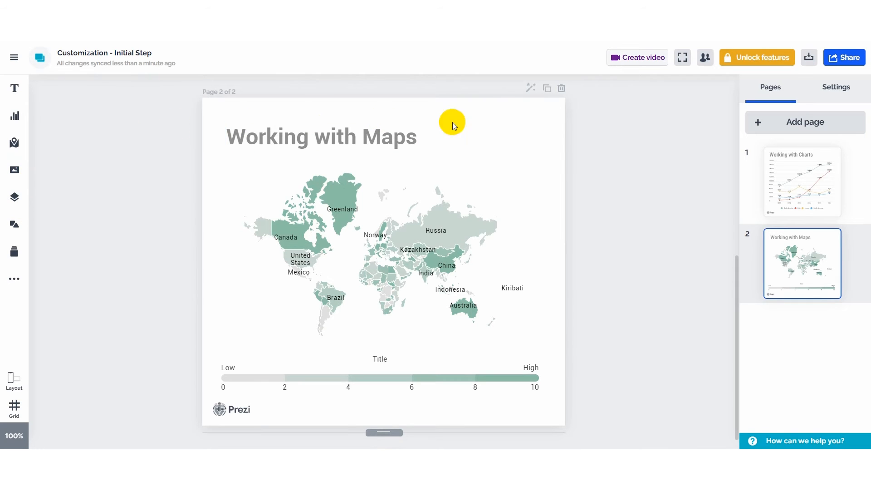
Add a third page and insert the title "Working with Graphics" on it.
{"action": "left_click", "coordinate": [796, 132]}
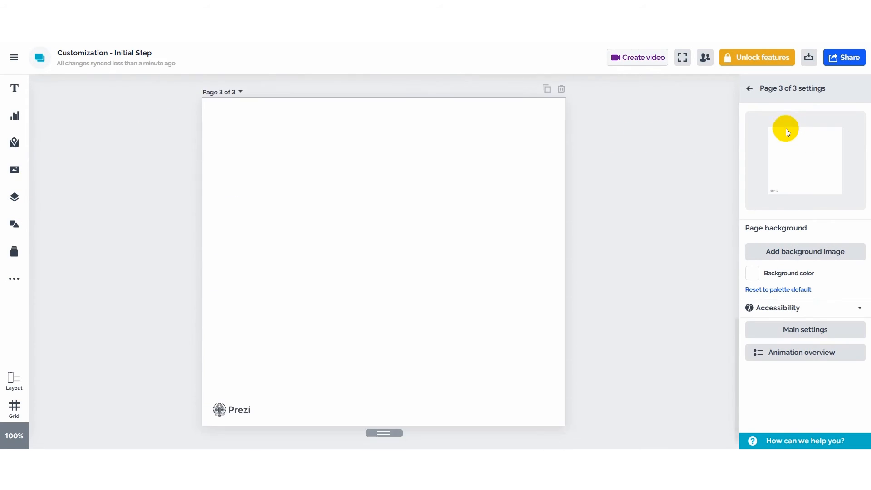
{"action": "left_click", "coordinate": [28, 94]}
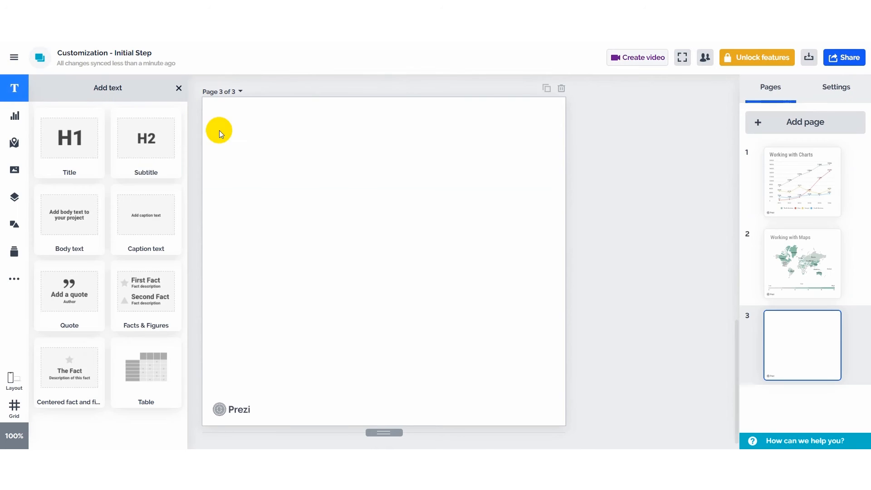
{"action": "left_click", "coordinate": [70, 144]}
{"action": "type", "text": "W"}
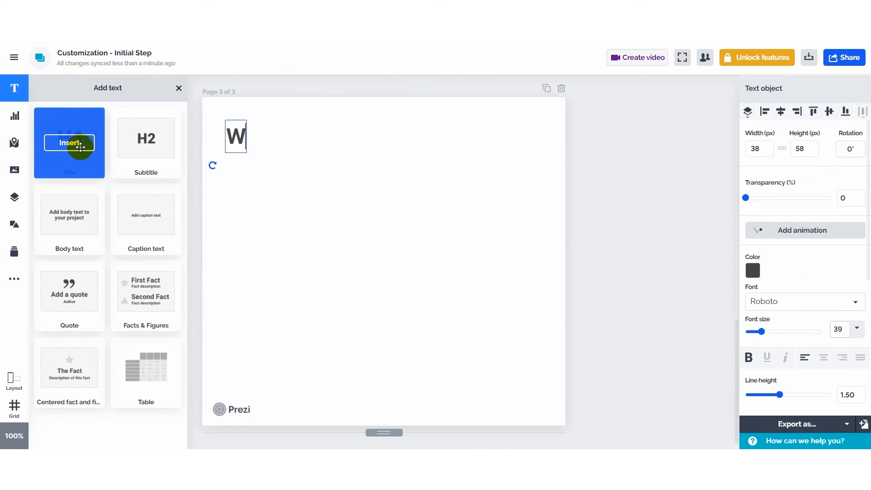
{"action": "type", "text": "orking with Graphics"}
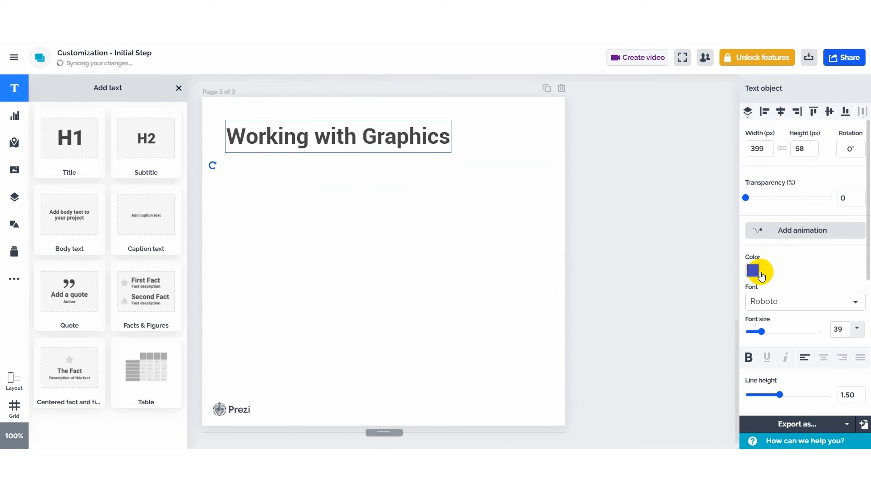
Open the color choices for the "Working with Graphics" title and set its transparency to 34%.
{"action": "left_click", "coordinate": [753, 271]}
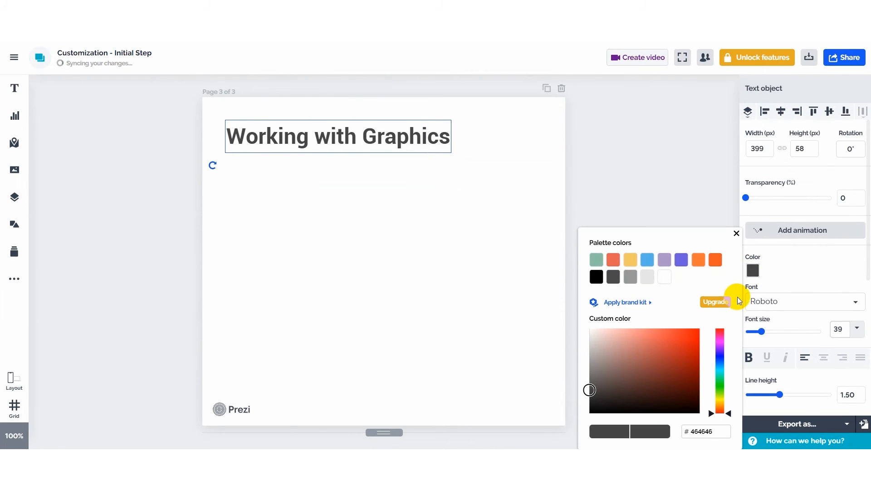
{"action": "left_click_drag", "start_coordinate": [743, 202], "coordinate": [777, 204]}
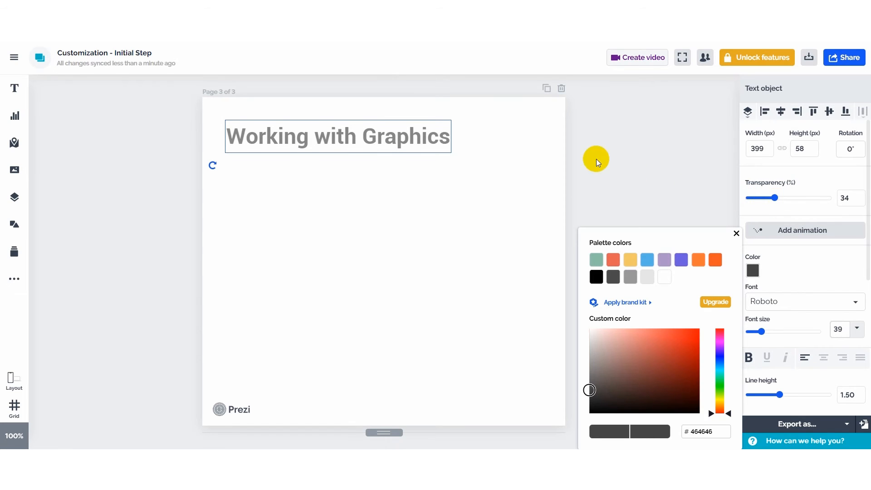
Insert the open-book icon from the icon graphics onto the "Working with Graphics" page.
{"action": "left_click", "coordinate": [736, 233]}
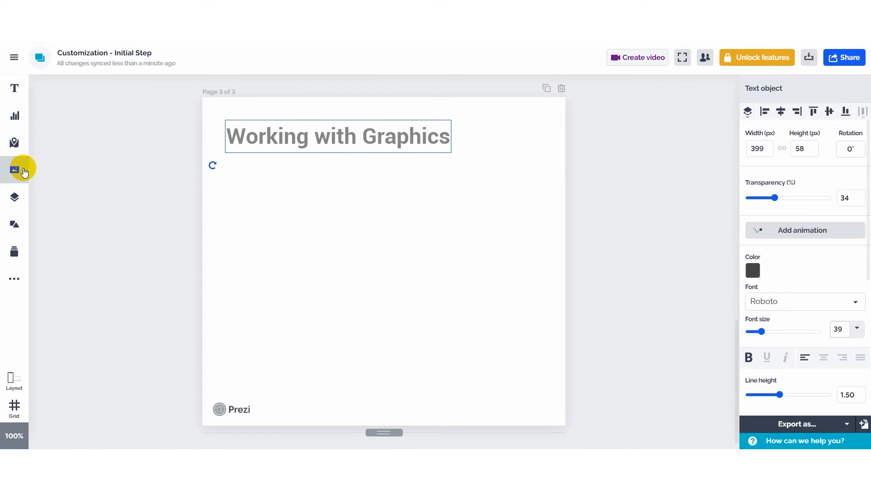
{"action": "left_click", "coordinate": [13, 177]}
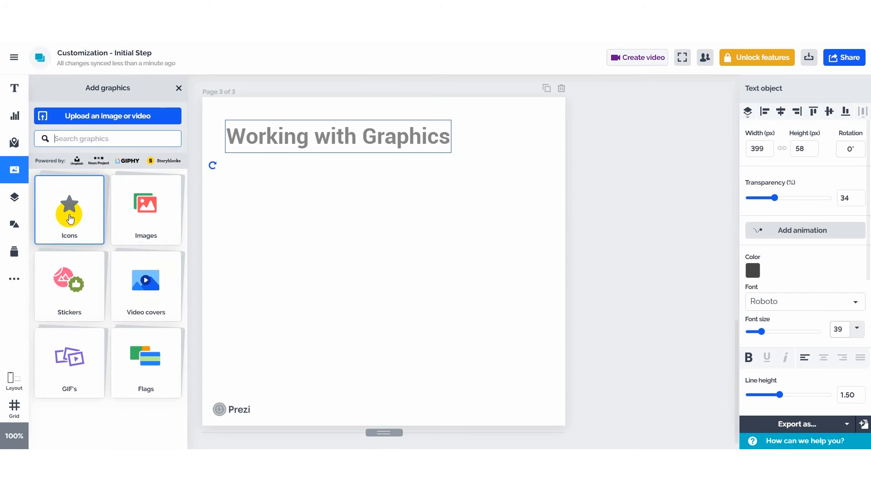
{"action": "left_click", "coordinate": [69, 219]}
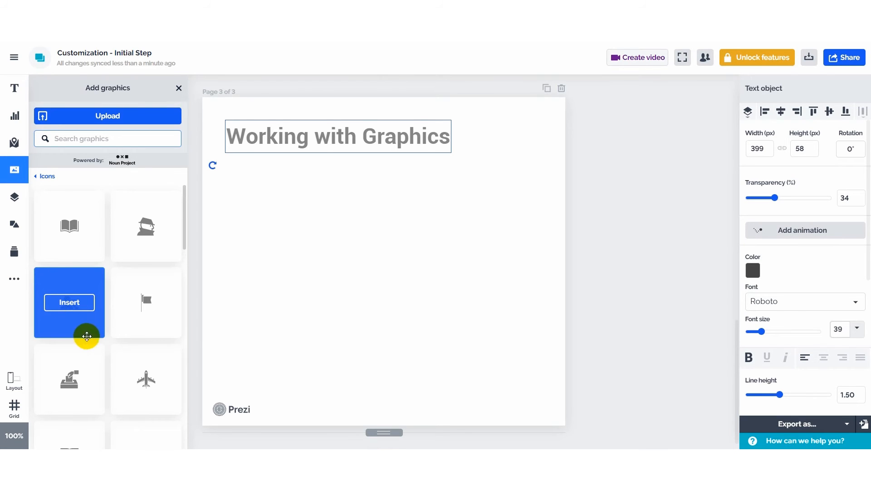
{"action": "scroll", "coordinate": [92, 308], "scroll_direction": "down", "scroll_amount": 3}
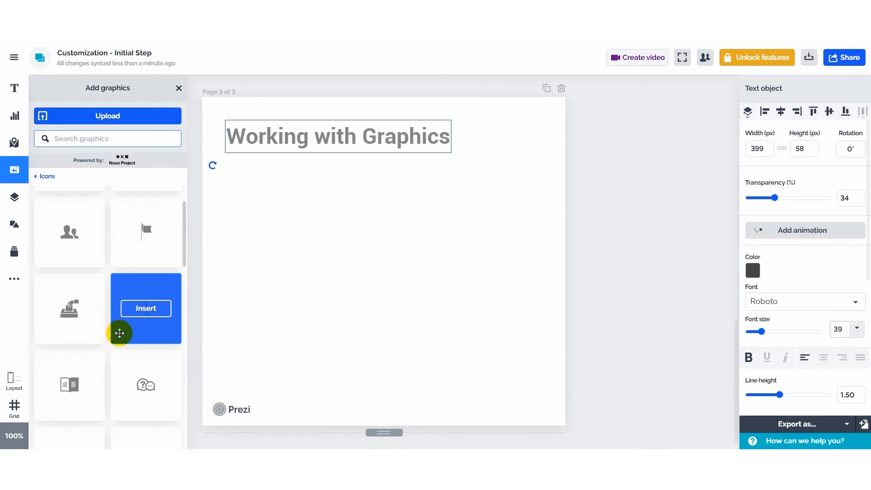
{"action": "scroll", "coordinate": [109, 318], "scroll_direction": "up", "scroll_amount": 4}
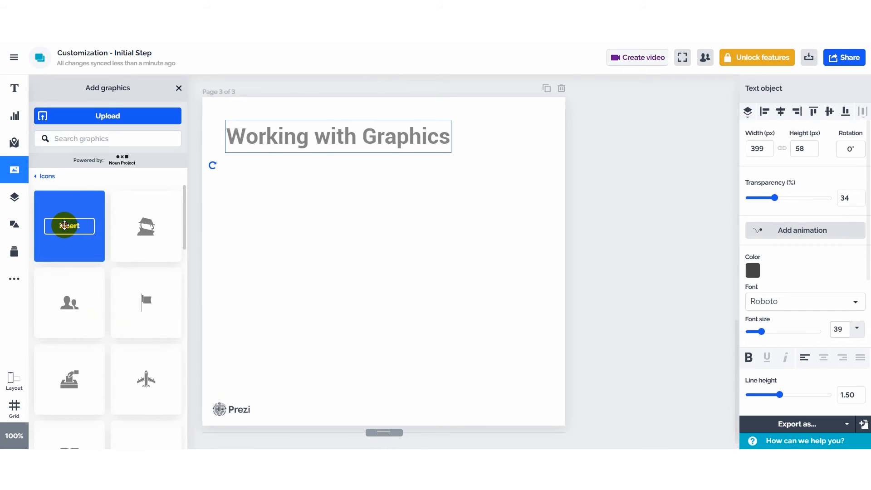
{"action": "left_click", "coordinate": [65, 226]}
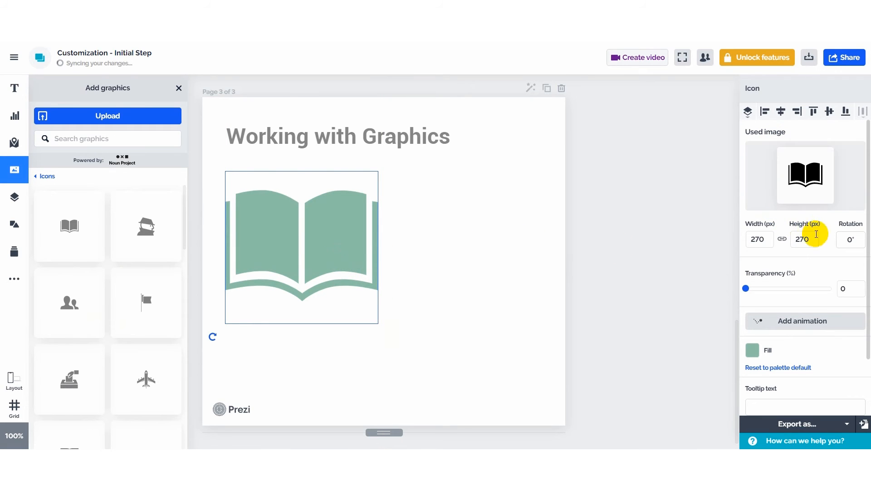
Shrink the book icon to 50 × 50 px just below the page title.
{"action": "scroll", "coordinate": [802, 342], "scroll_direction": "down", "scroll_amount": 2}
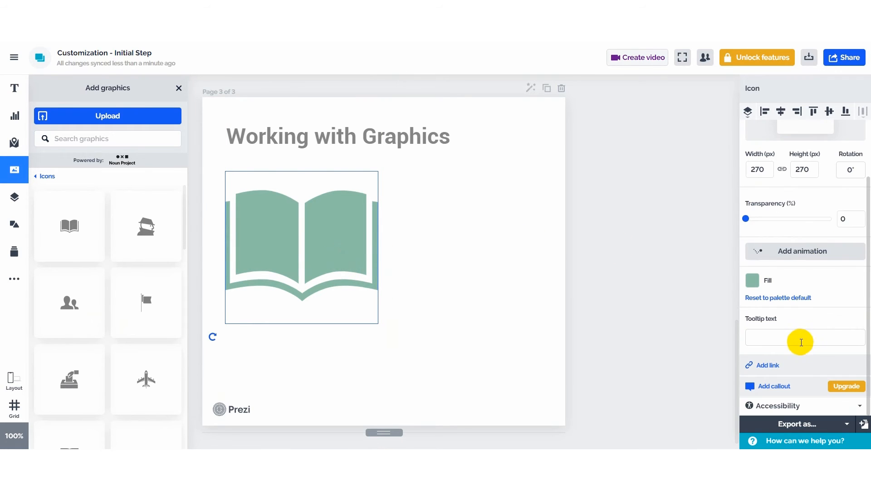
{"action": "scroll", "coordinate": [835, 311], "scroll_direction": "up", "scroll_amount": 2}
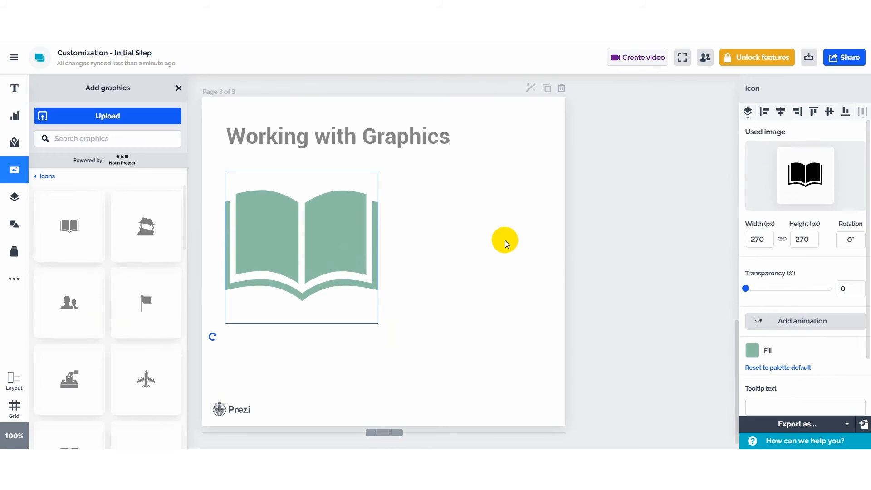
{"action": "left_click_drag", "start_coordinate": [376, 325], "coordinate": [244, 174]}
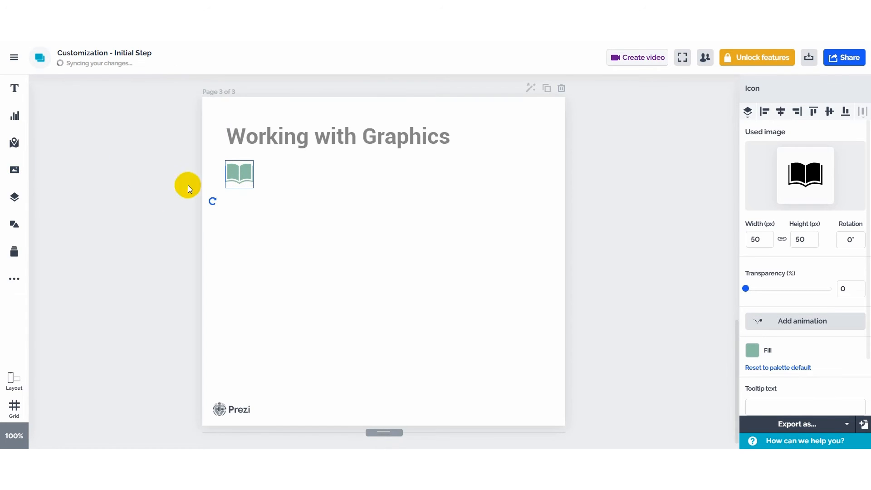
Insert the stock photo of the barista at a white coffee counter and position it just below the title.
{"action": "left_click", "coordinate": [14, 170]}
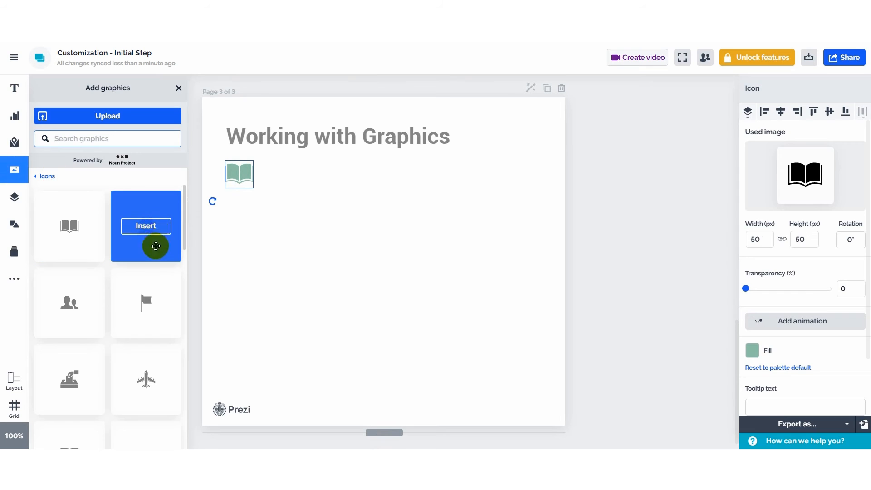
{"action": "left_click", "coordinate": [46, 178]}
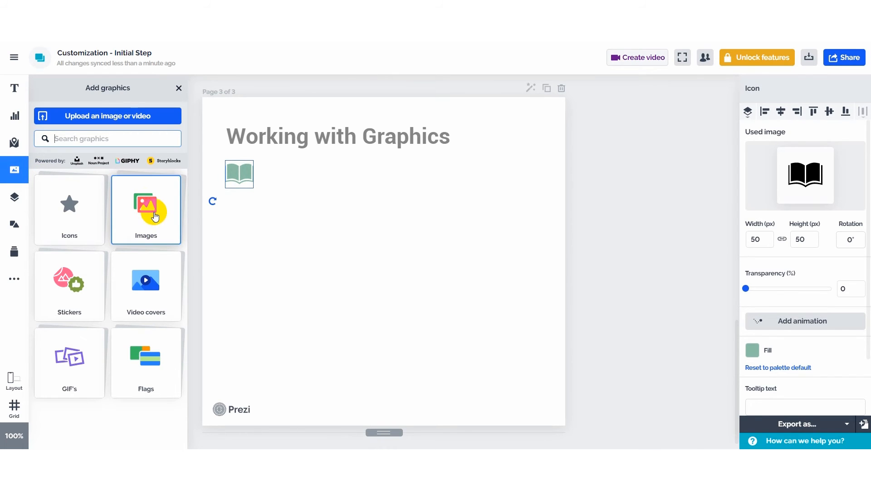
{"action": "left_click", "coordinate": [151, 215]}
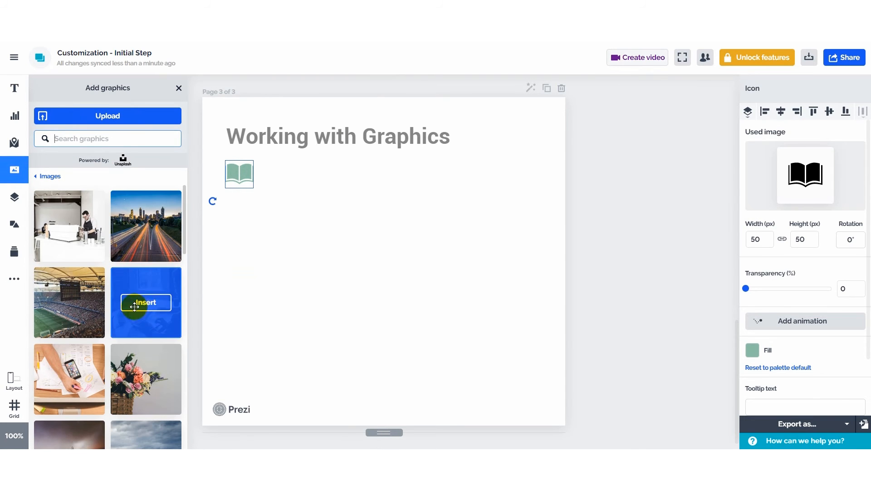
{"action": "scroll", "coordinate": [151, 243], "scroll_direction": "down", "scroll_amount": 5}
{"action": "scroll", "coordinate": [155, 288], "scroll_direction": "up", "scroll_amount": 5}
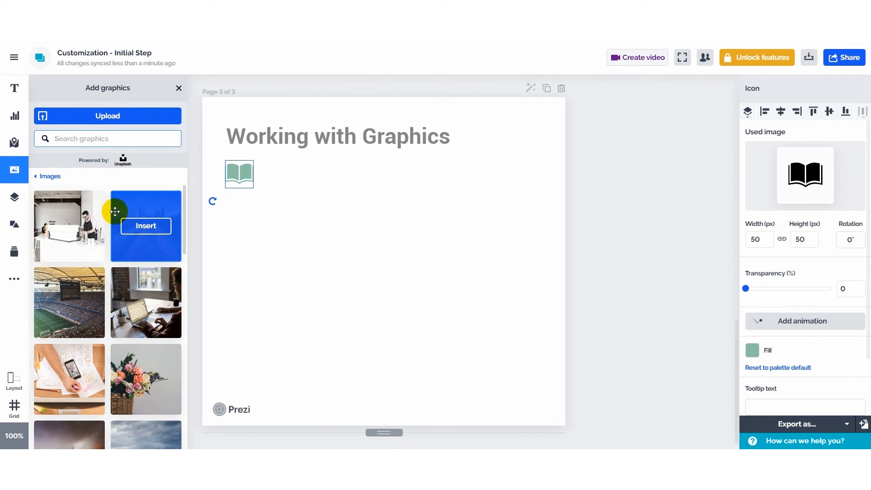
{"action": "left_click", "coordinate": [76, 226]}
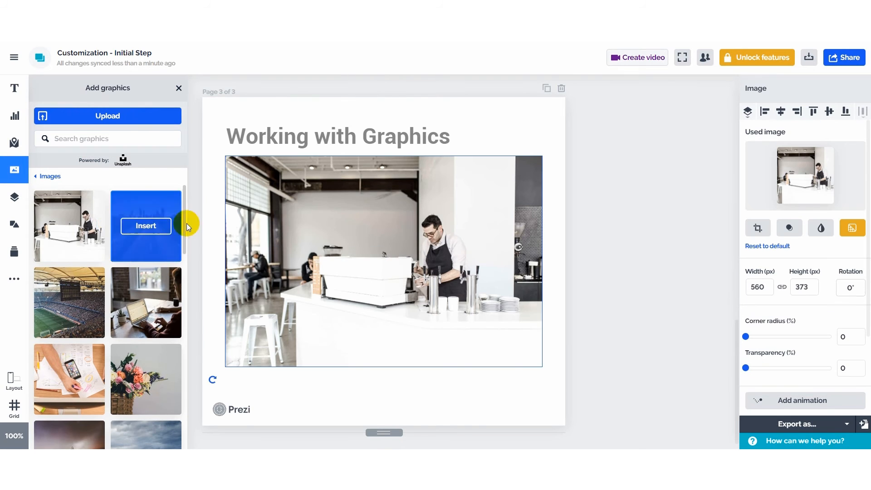
{"action": "left_click_drag", "start_coordinate": [391, 213], "coordinate": [360, 244]}
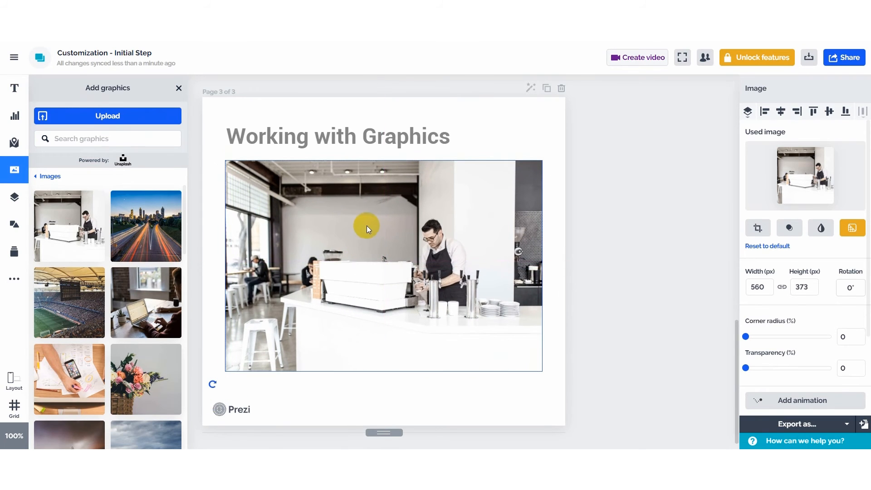
Send the barista photo to the back, behind the book icon.
{"action": "right_click", "coordinate": [366, 231]}
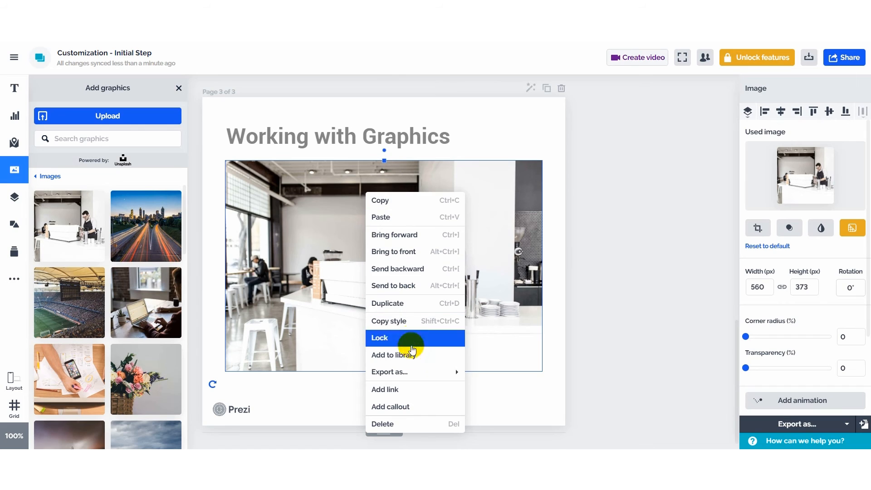
{"action": "mouse_move", "coordinate": [411, 380]}
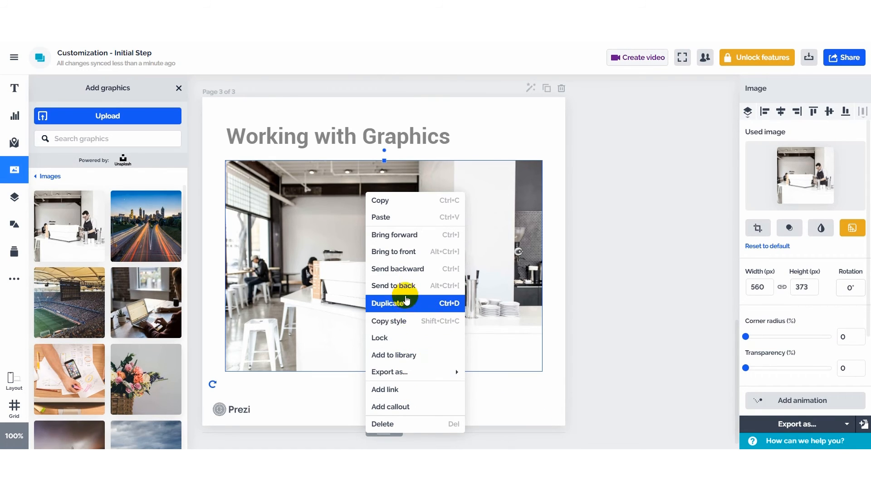
{"action": "left_click", "coordinate": [409, 289]}
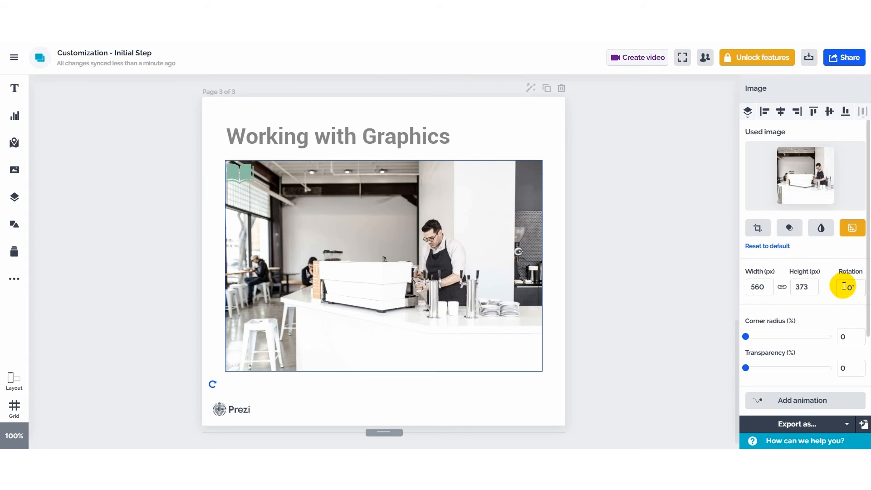
Set the barista photo's transparency to 61% and review its remaining image settings.
{"action": "left_click", "coordinate": [746, 337]}
{"action": "left_click_drag", "start_coordinate": [753, 340], "coordinate": [796, 372]}
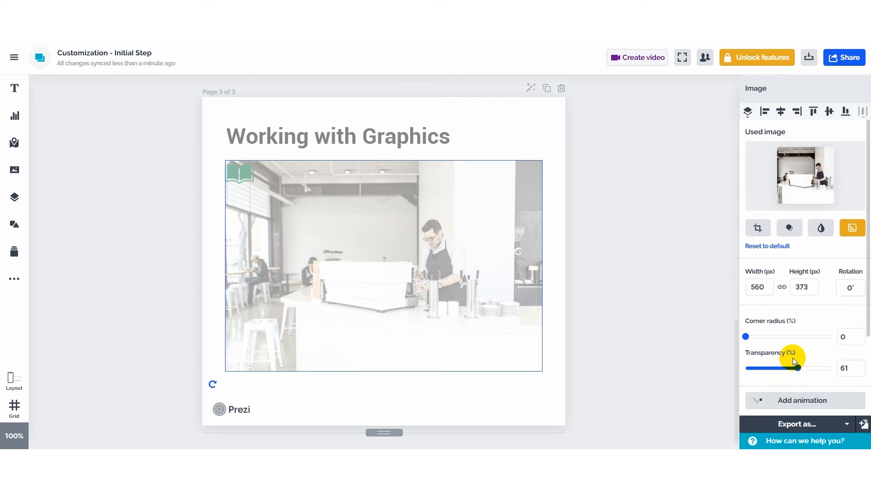
{"action": "scroll", "coordinate": [793, 357], "scroll_direction": "down", "scroll_amount": 3}
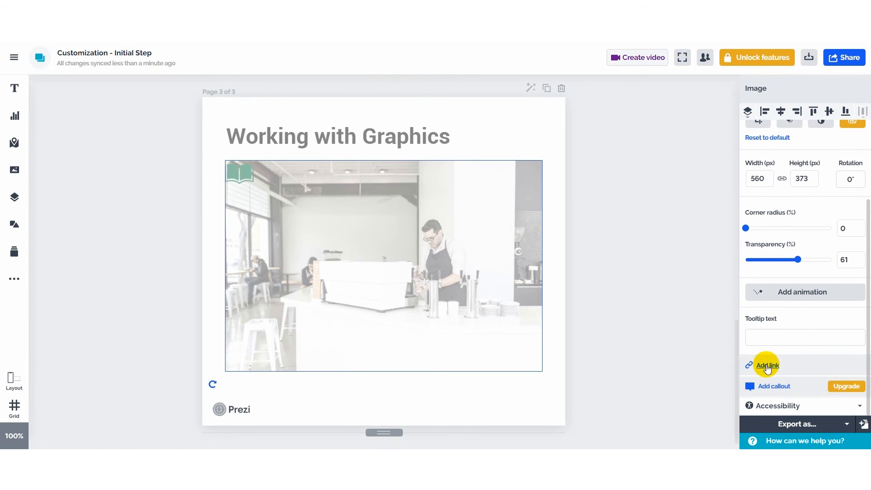
{"action": "scroll", "coordinate": [797, 374], "scroll_direction": "up", "scroll_amount": 2}
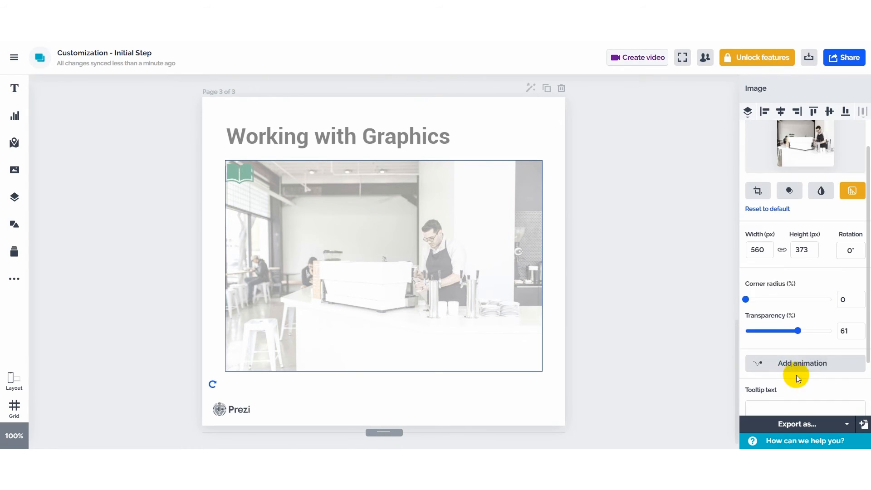
{"action": "scroll", "coordinate": [789, 381], "scroll_direction": "down", "scroll_amount": 2}
{"action": "scroll", "coordinate": [823, 391], "scroll_direction": "up", "scroll_amount": 3}
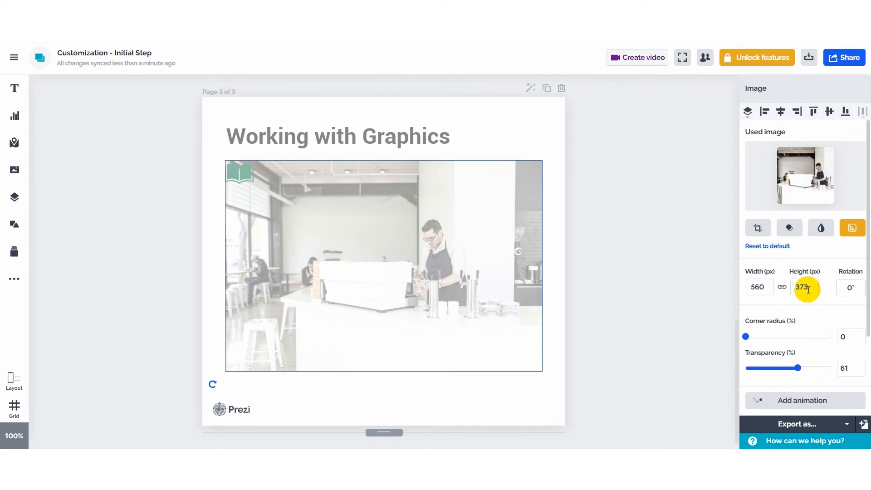
Try cropping the photo to about 367 × 257 px around the barista and the coffee machine, and reset the image to default.
{"action": "left_click", "coordinate": [757, 228]}
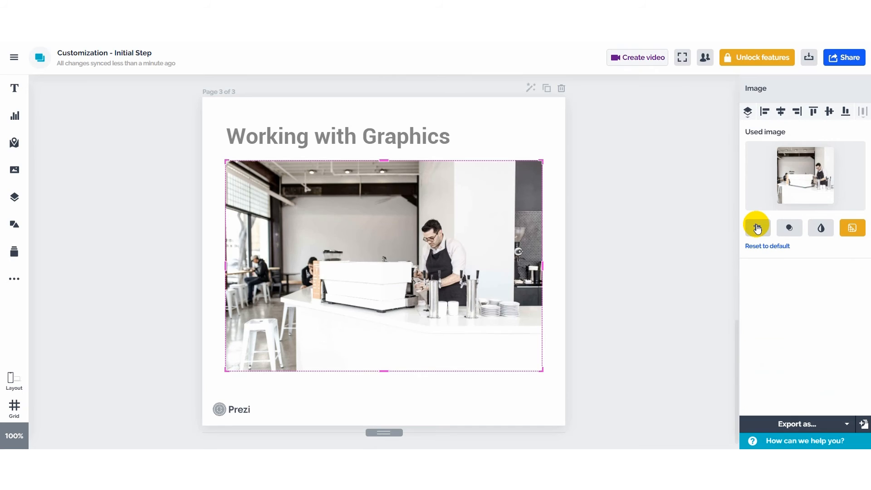
{"action": "left_click_drag", "start_coordinate": [537, 371], "coordinate": [436, 308]}
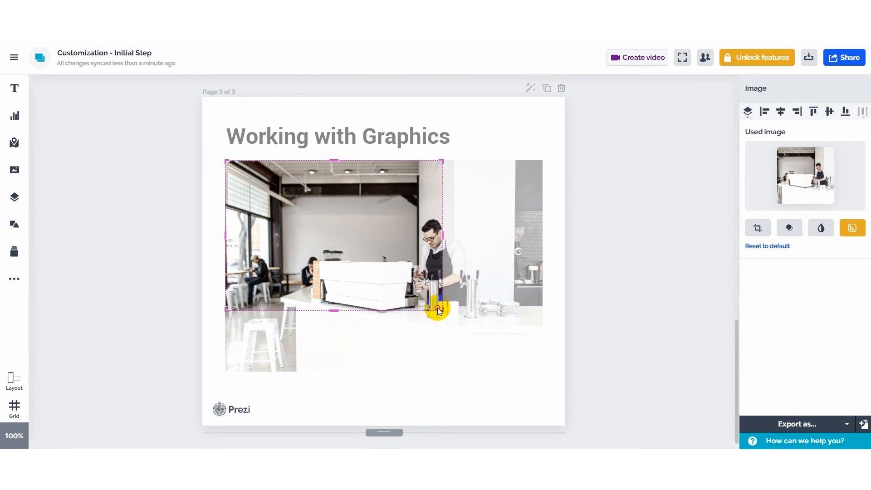
{"action": "left_click_drag", "start_coordinate": [353, 238], "coordinate": [418, 263]}
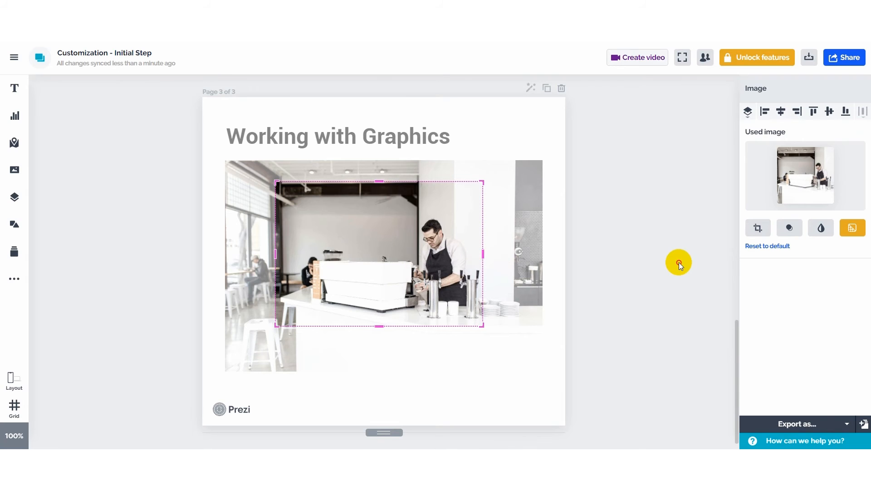
{"action": "left_click", "coordinate": [679, 262]}
{"action": "left_click", "coordinate": [433, 256]}
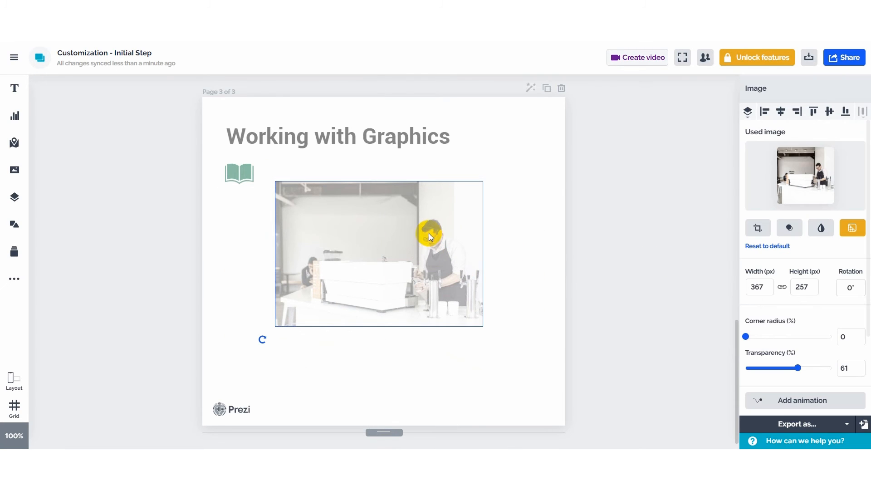
{"action": "left_click", "coordinate": [768, 247]}
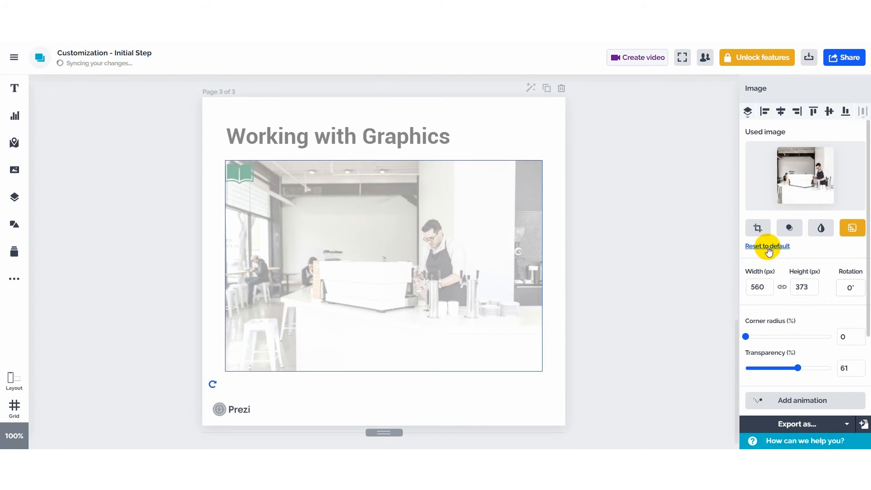
Mask the photo with the dotted-circle shape at about 244 × 244 px around the barista and move it to the page's upper right.
{"action": "left_click", "coordinate": [791, 229]}
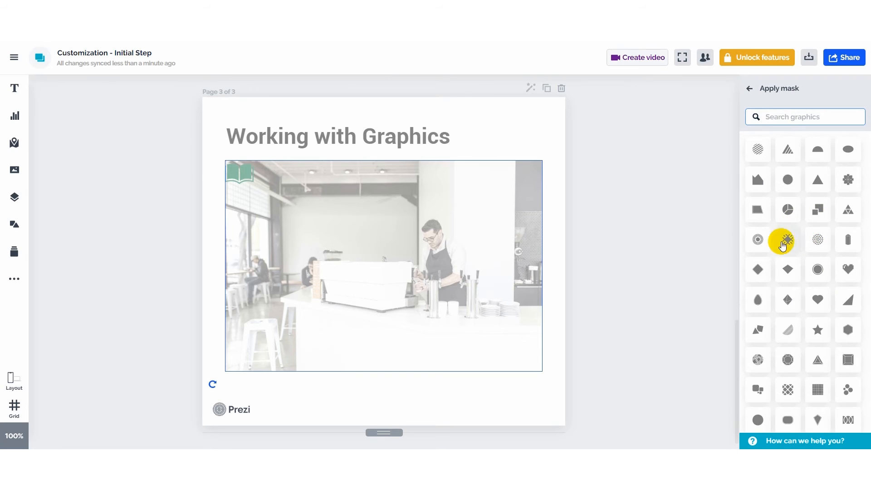
{"action": "left_click", "coordinate": [818, 243]}
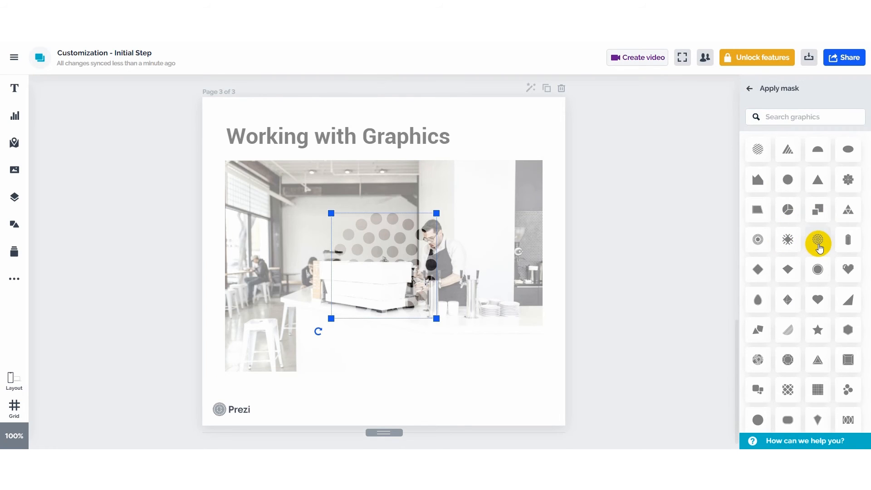
{"action": "left_click_drag", "start_coordinate": [442, 322], "coordinate": [483, 340]}
{"action": "left_click_drag", "start_coordinate": [434, 298], "coordinate": [462, 261]}
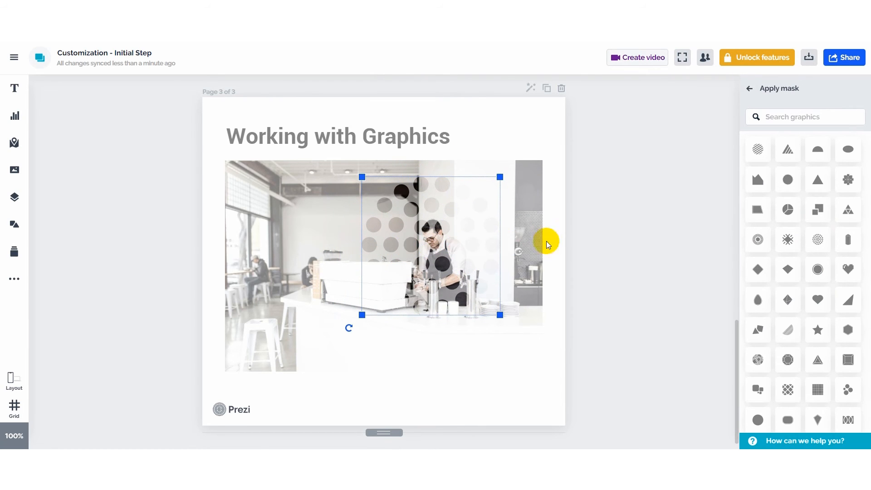
{"action": "left_click", "coordinate": [592, 241]}
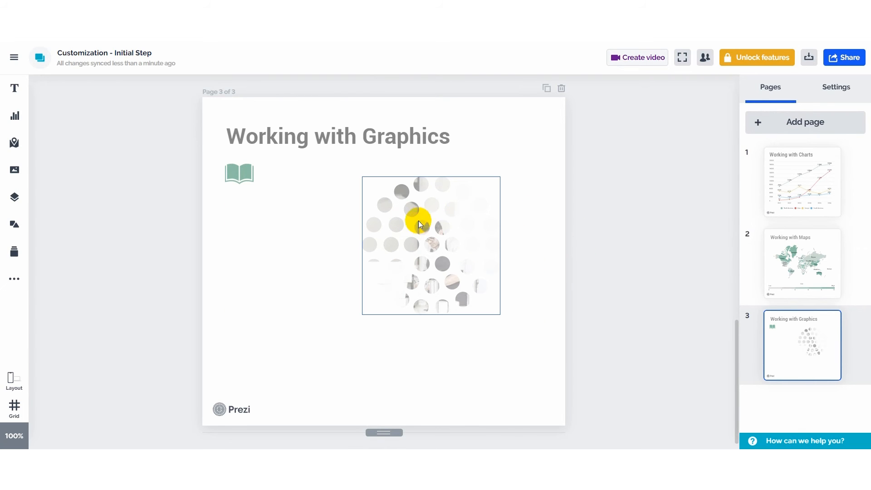
{"action": "left_click_drag", "start_coordinate": [451, 260], "coordinate": [491, 236]}
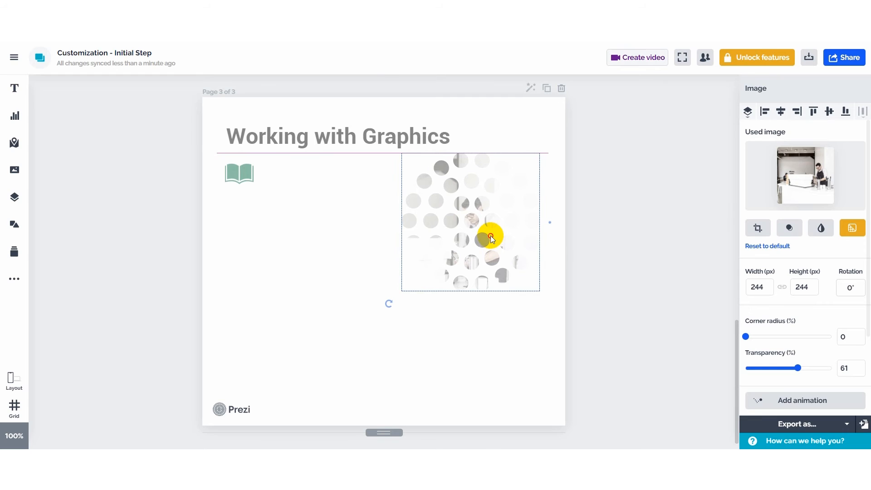
Change the book icon's fill to the dark gray palette color 4C4C4C.
{"action": "left_click", "coordinate": [236, 178]}
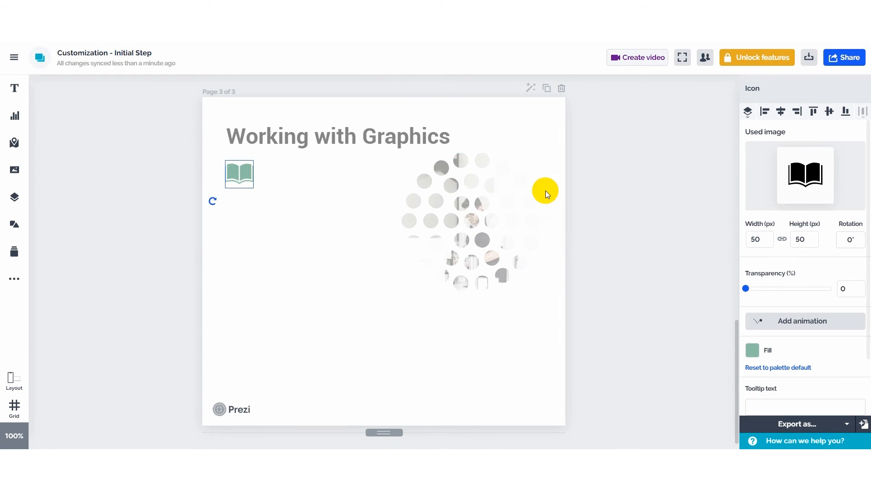
{"action": "left_click", "coordinate": [753, 350]}
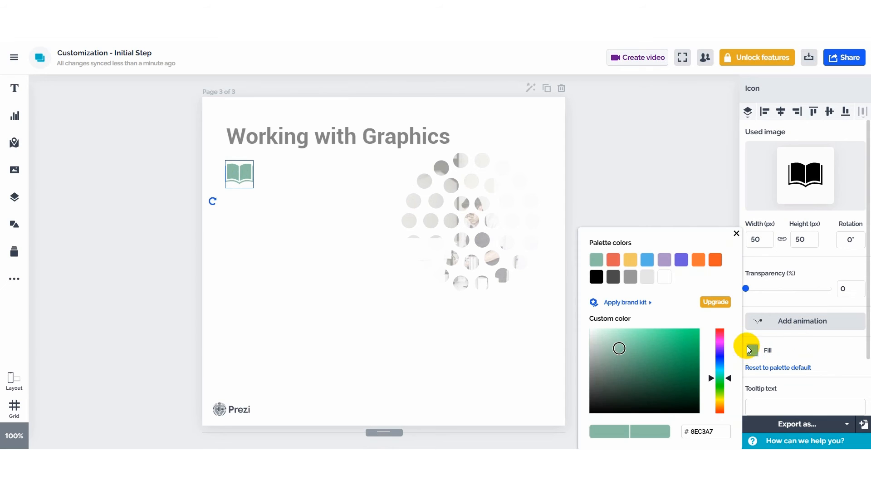
{"action": "left_click", "coordinate": [613, 276]}
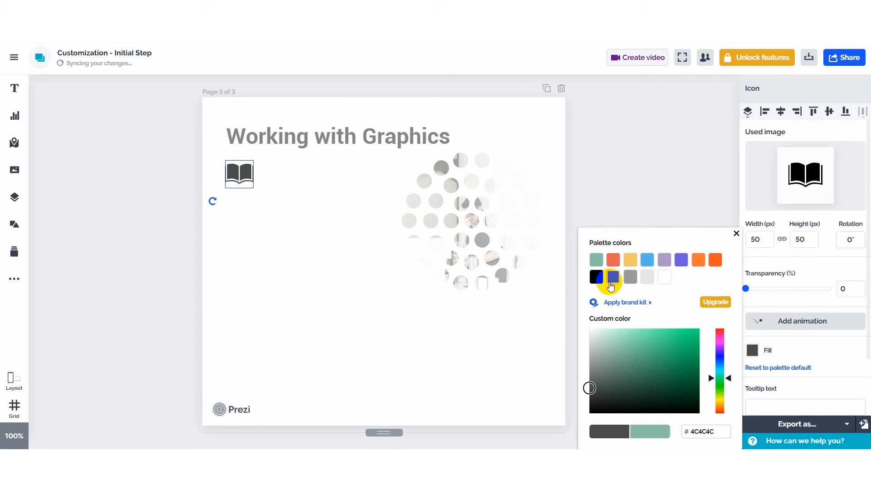
Move the book icon onto the lower-left part of the dotted-circle photo and deselect it.
{"action": "left_click_drag", "start_coordinate": [239, 180], "coordinate": [427, 266]}
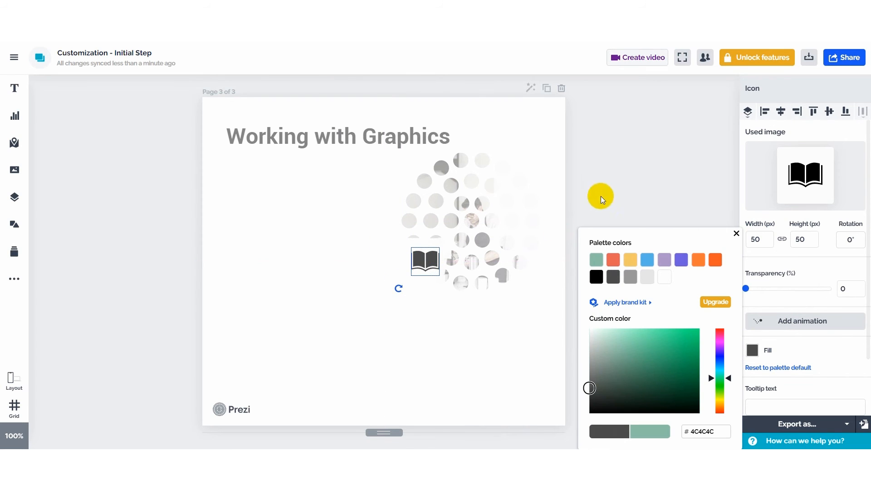
{"action": "left_click", "coordinate": [609, 187]}
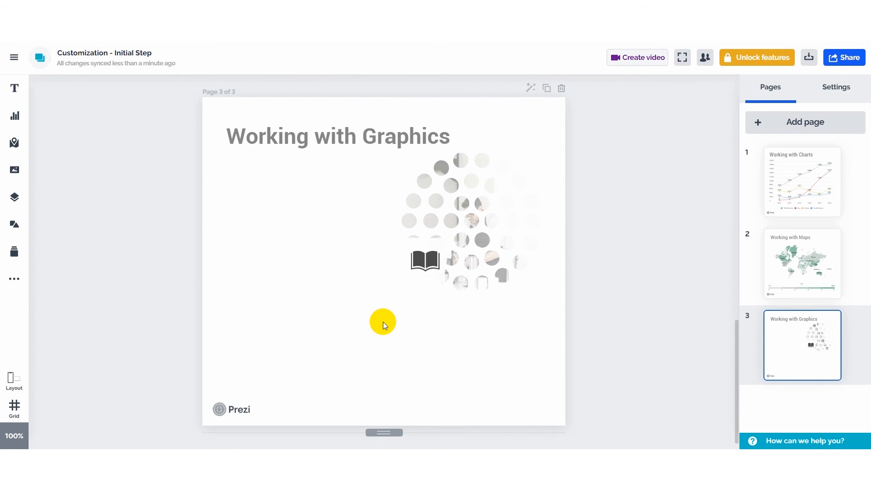
Examine the stickers, GIFs, flags and video covers available in the graphics library.
{"action": "left_click", "coordinate": [15, 169]}
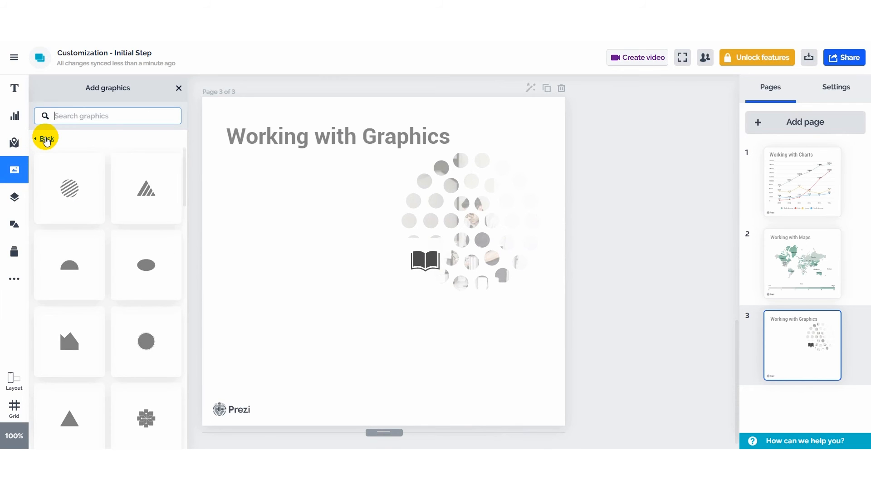
{"action": "left_click", "coordinate": [46, 139]}
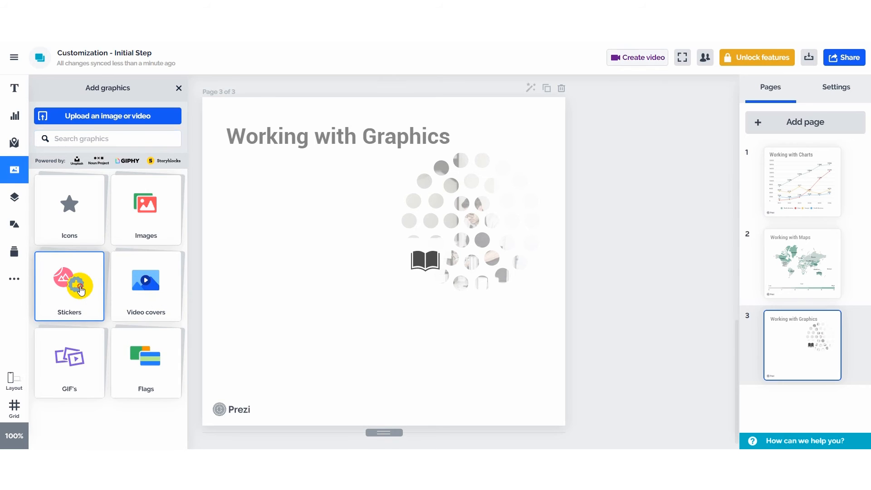
{"action": "left_click", "coordinate": [75, 287]}
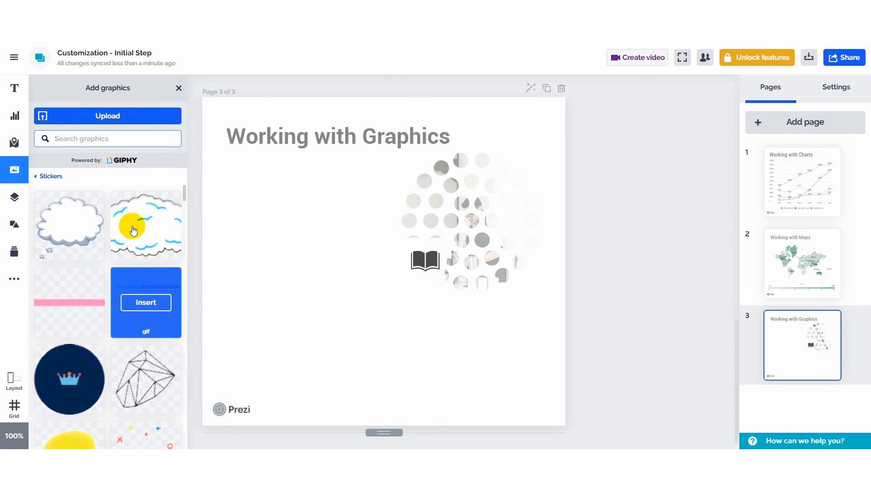
{"action": "left_click", "coordinate": [44, 176]}
{"action": "left_click", "coordinate": [72, 361]}
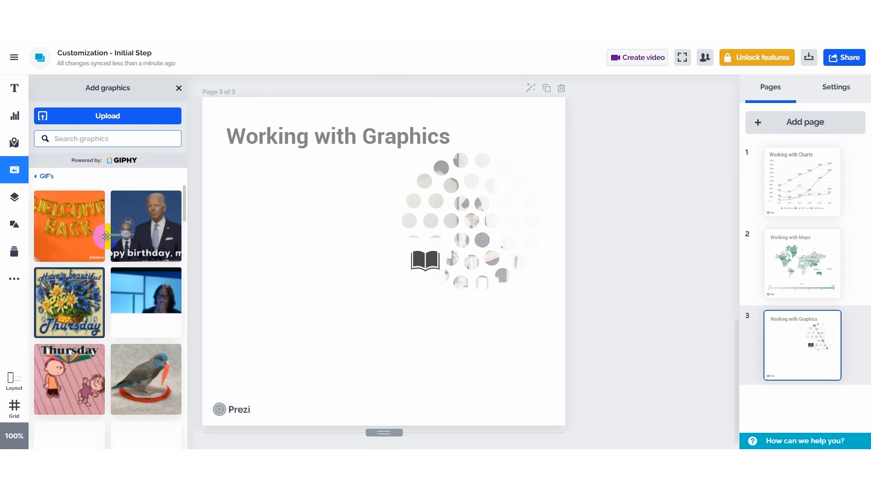
{"action": "left_click", "coordinate": [45, 177]}
{"action": "left_click", "coordinate": [153, 351]}
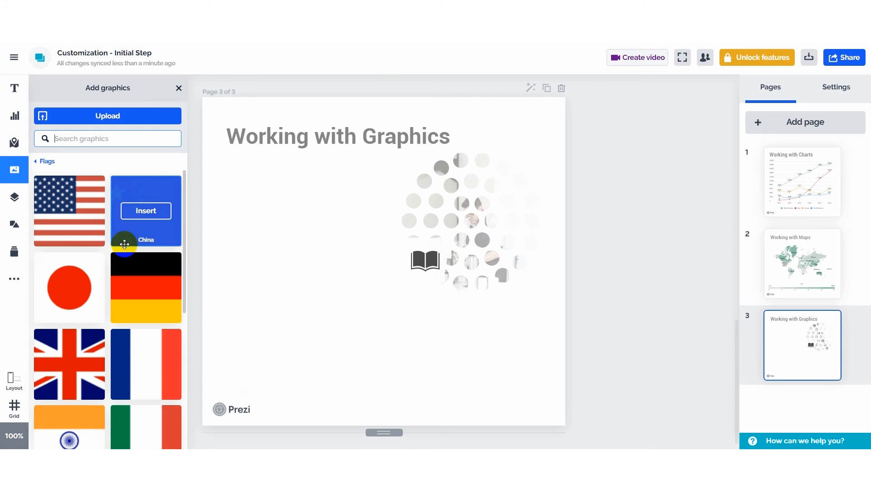
{"action": "left_click", "coordinate": [47, 162]}
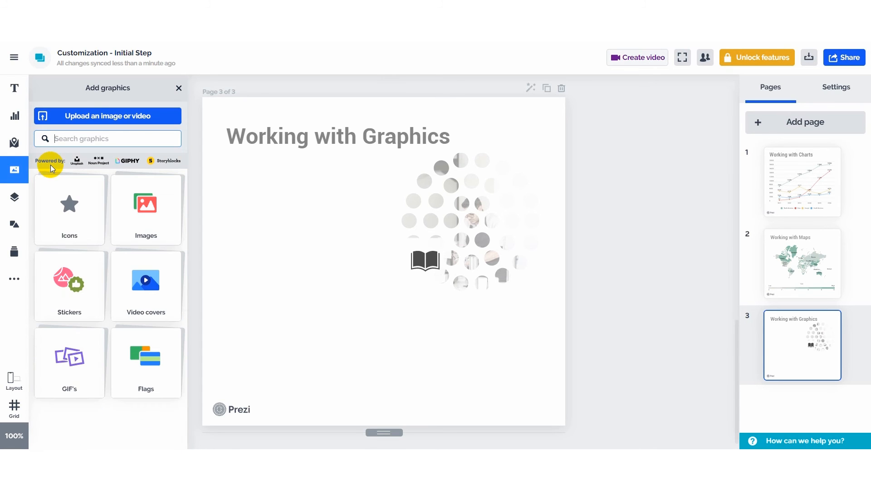
{"action": "left_click", "coordinate": [144, 281]}
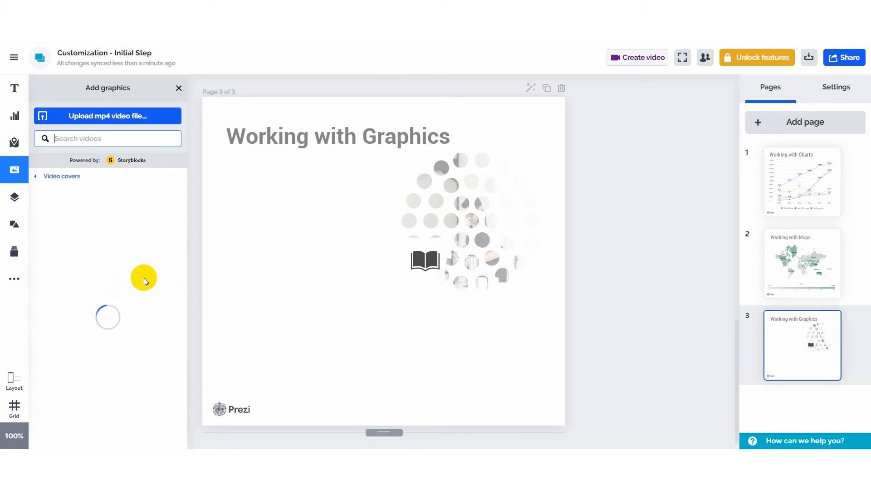